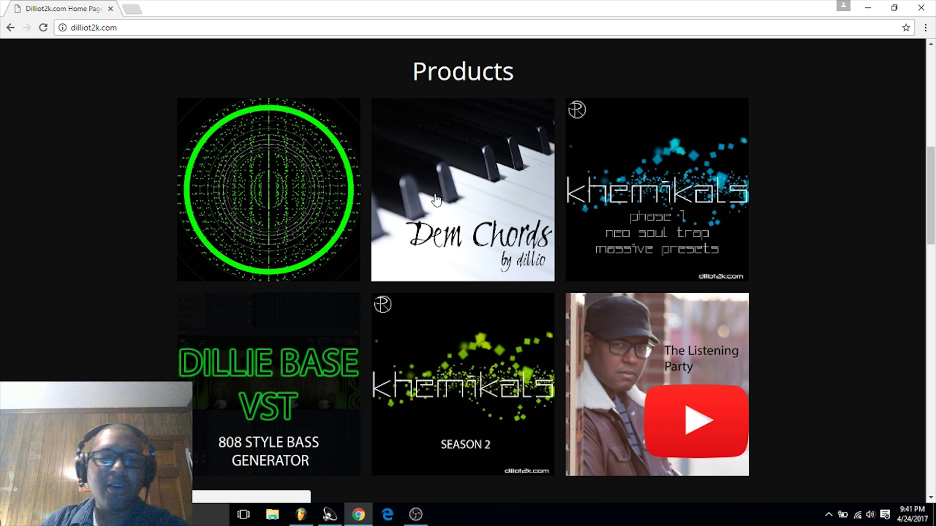
Switch to FL Studio and open the Massive channel's plugin window.
left_click(301, 514)
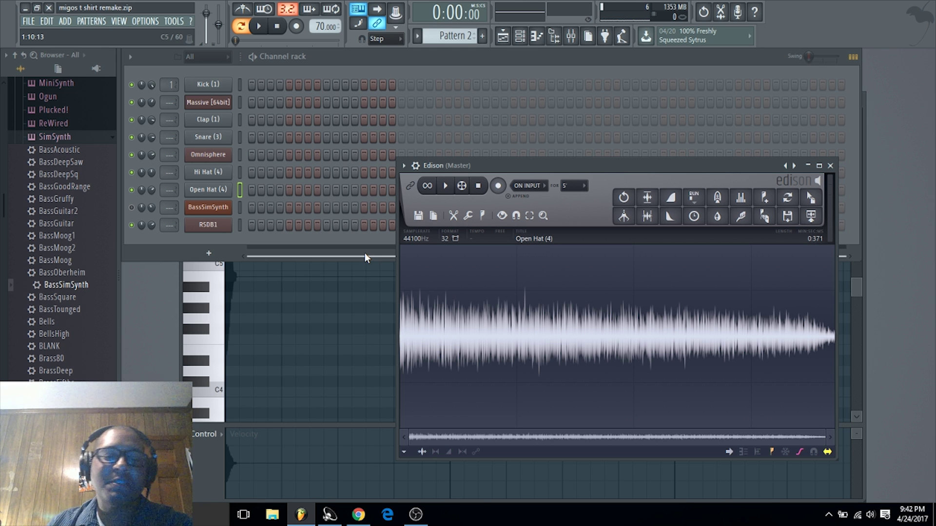
left_click(362, 517)
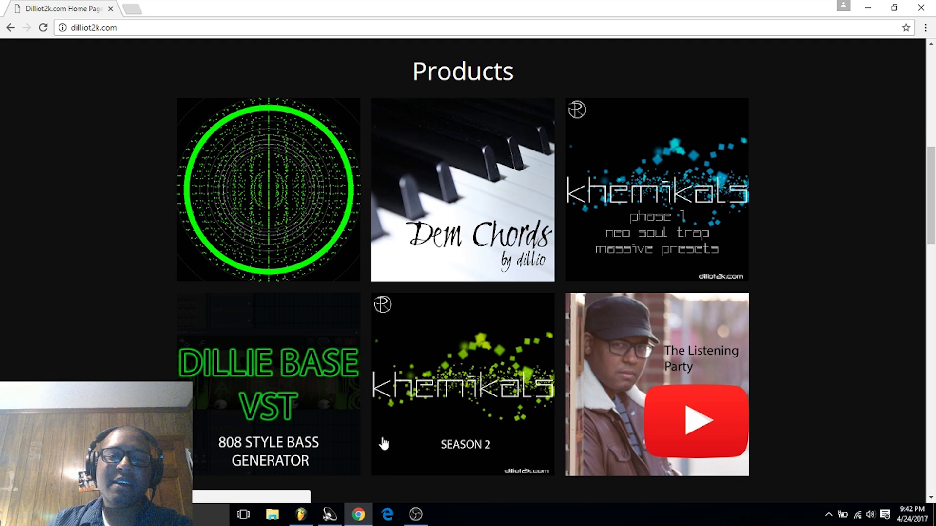
left_click(301, 518)
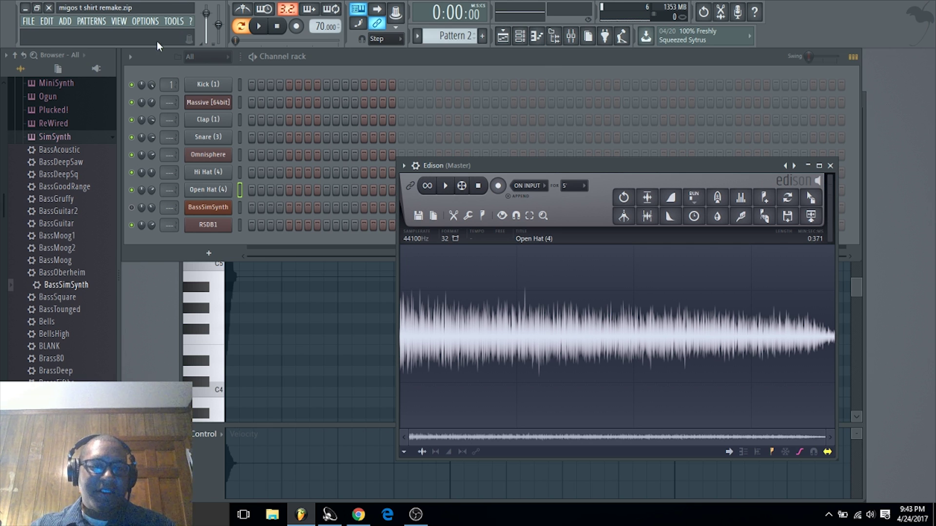
left_click(227, 102)
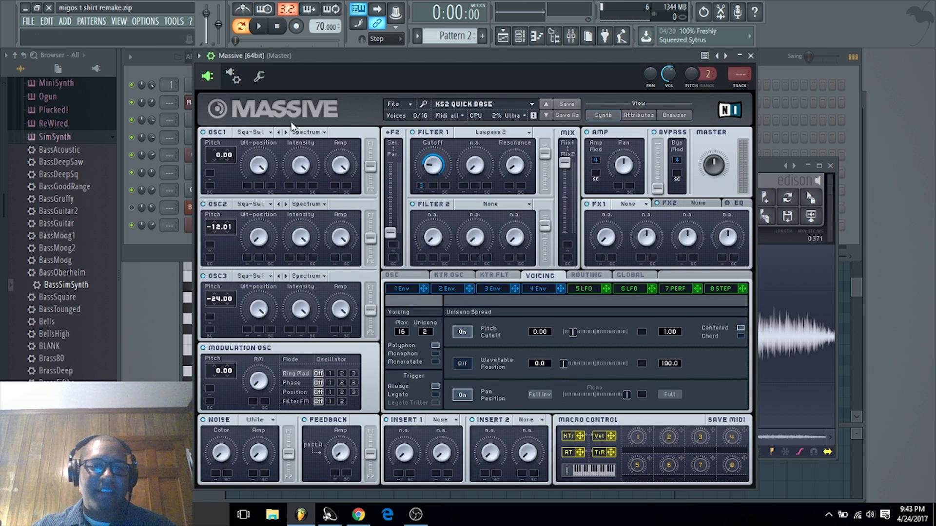
Switch to Chrome, view the Khemikals Season 2 product page, and return to the dilliot2k.com products page.
left_click(358, 515)
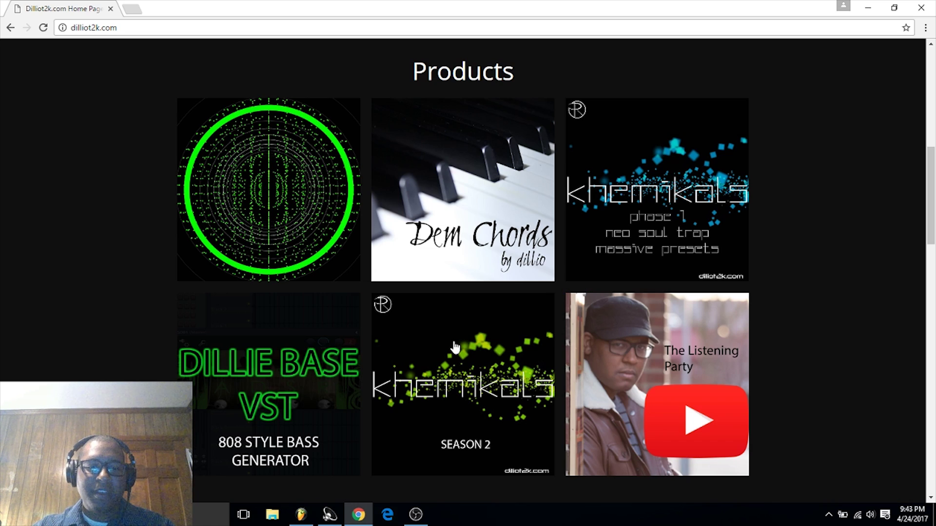
left_click(470, 399)
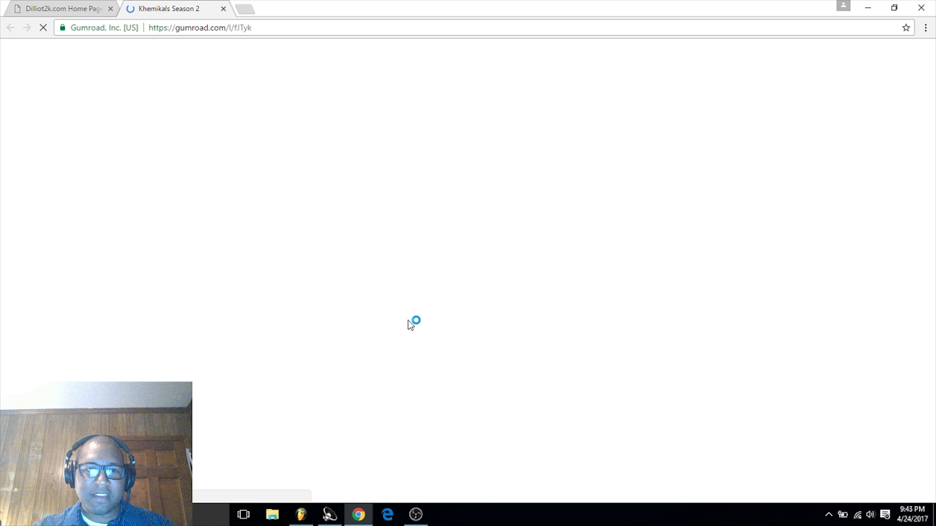
scroll(372, 346, "down", 4)
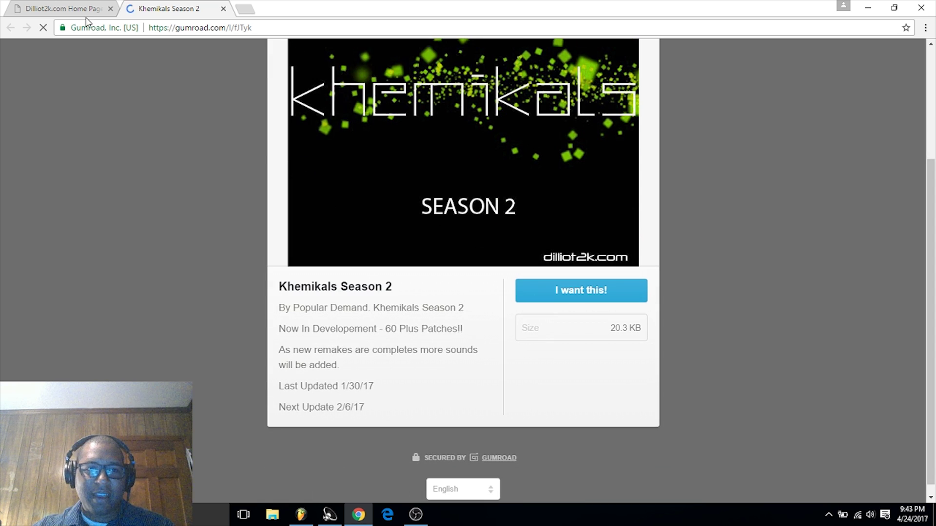
left_click(39, 10)
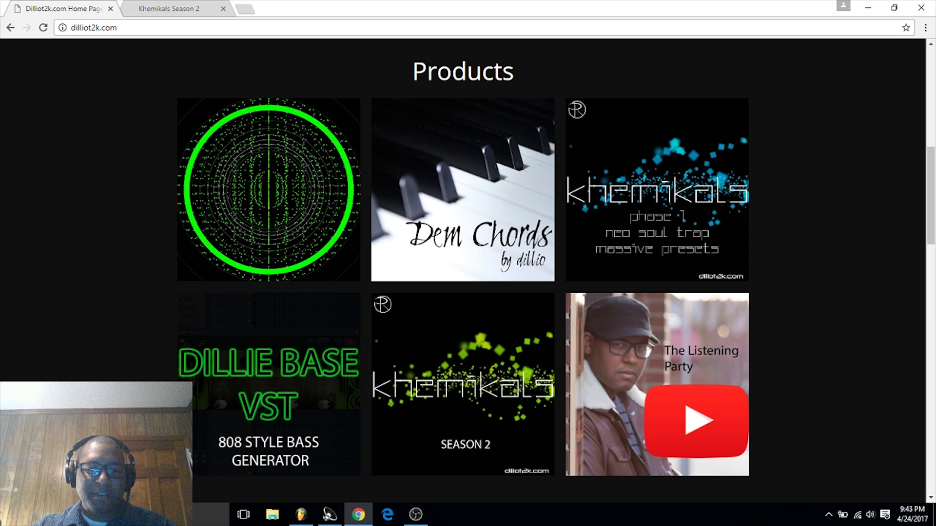
Return to FL Studio, close the Massive plugin window and open the Massive channel's piano roll.
left_click(306, 517)
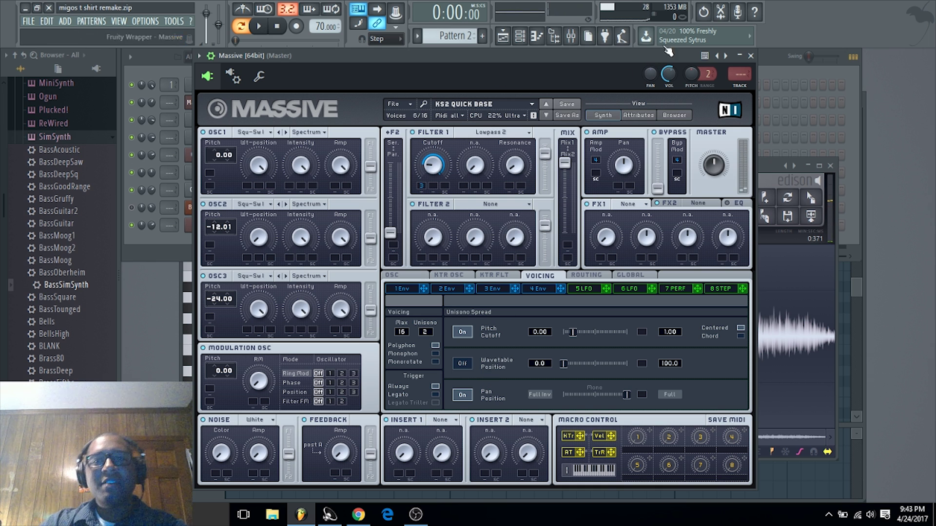
left_click(750, 56)
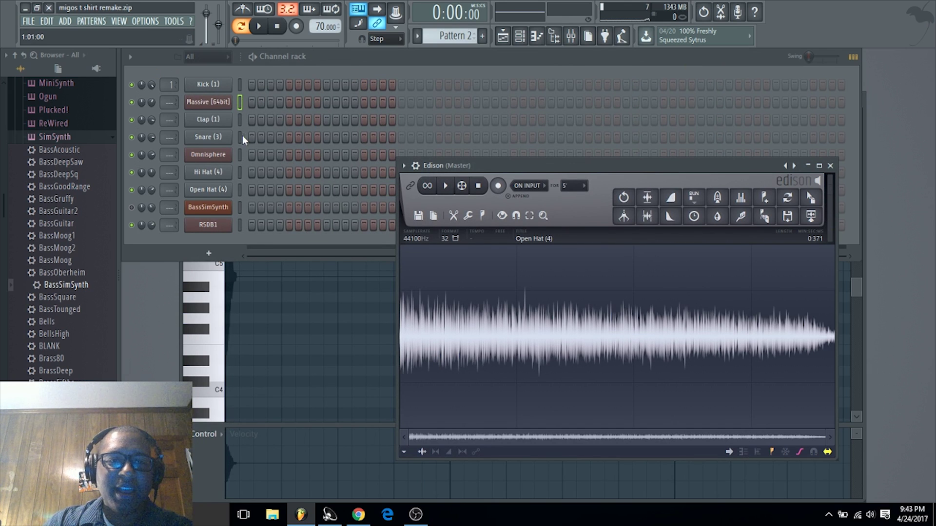
right_click(225, 101)
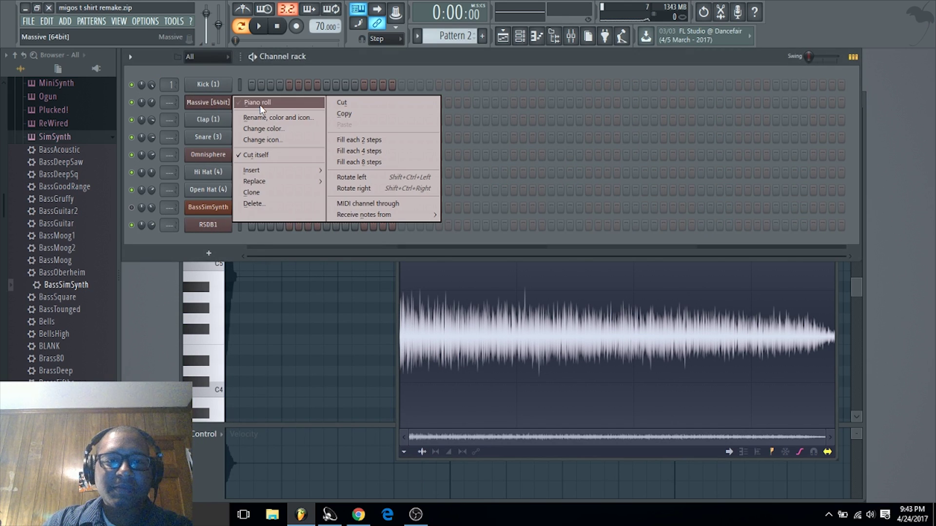
left_click(259, 105)
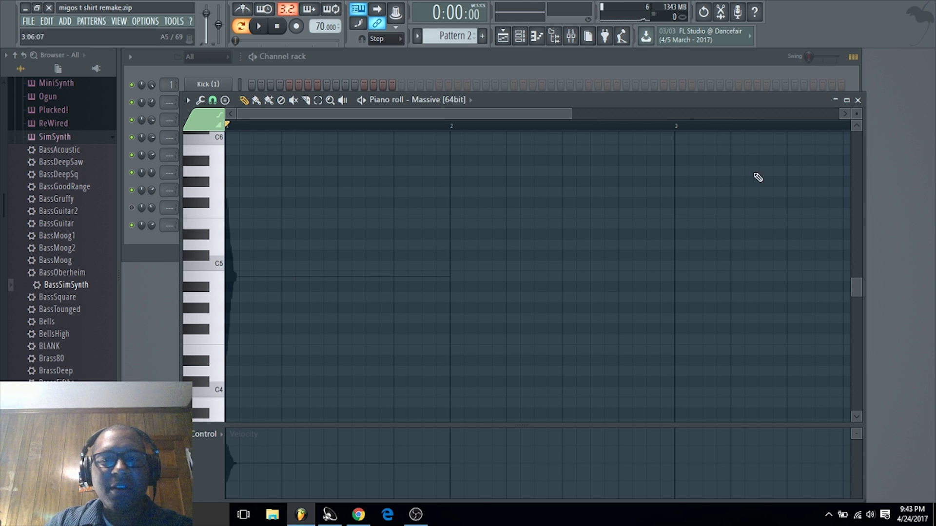
Add a one-step A#3 note at the start of bar 1 in the Massive piano roll and play the pattern.
left_click(234, 281)
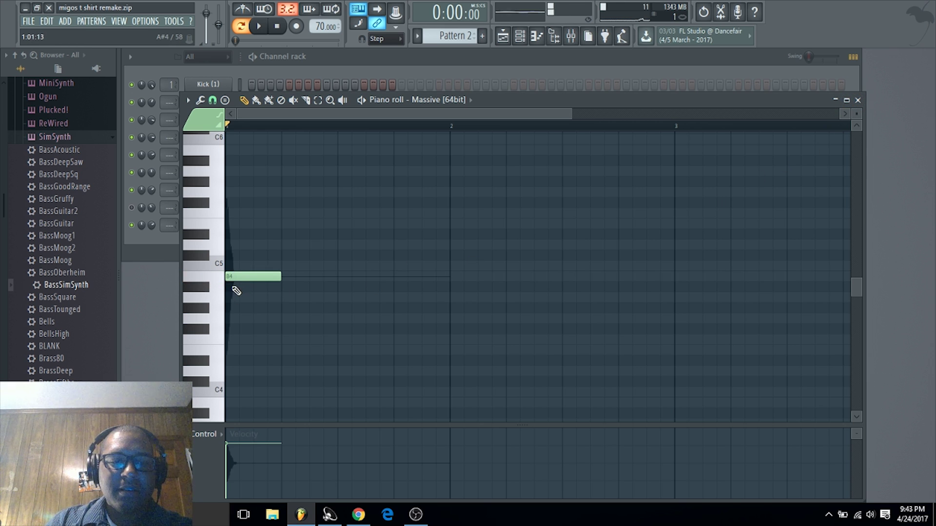
right_click(234, 278)
scroll(233, 316, "down", 4)
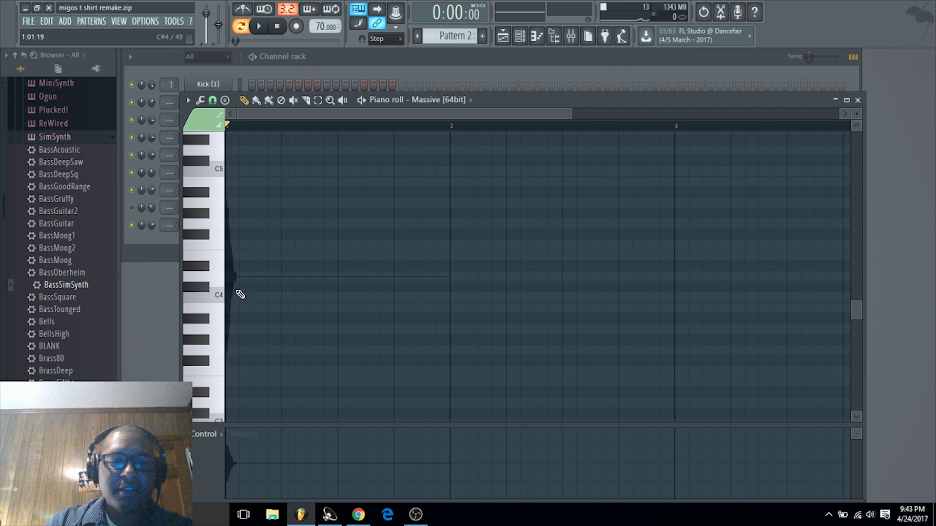
left_click(237, 319)
left_click_drag(279, 319, 233, 318)
key("space")
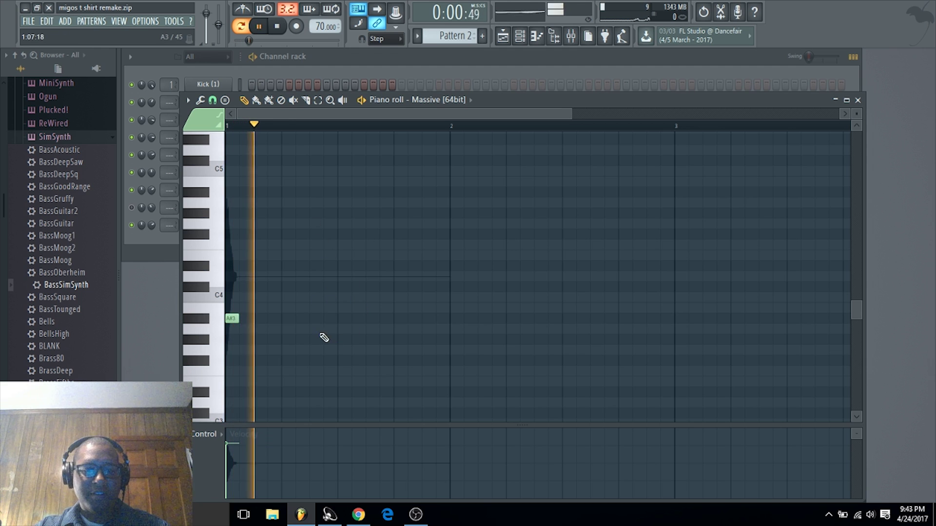
Add one-step B3 notes on steps 7 and 11 of bar 1, G#3 at the start of bar 2, and D#3 on its step 9.
left_click(314, 307)
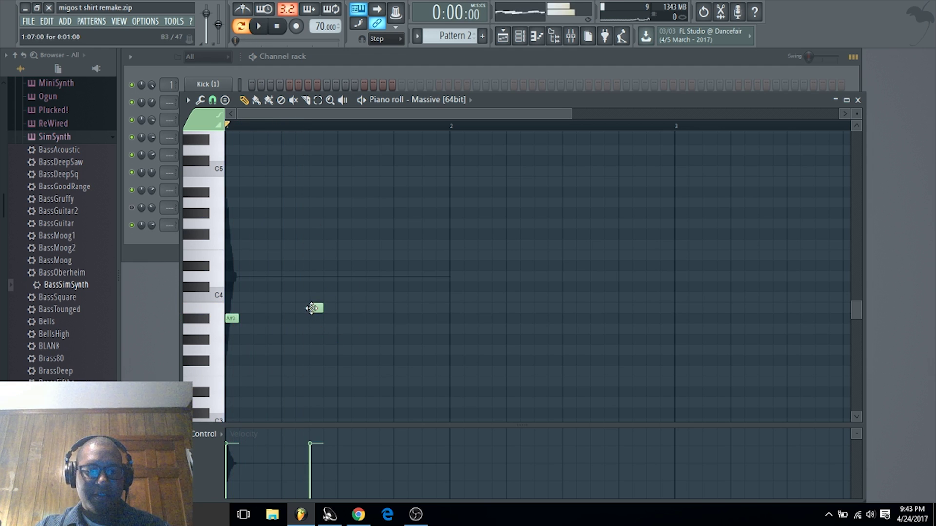
left_click(371, 309)
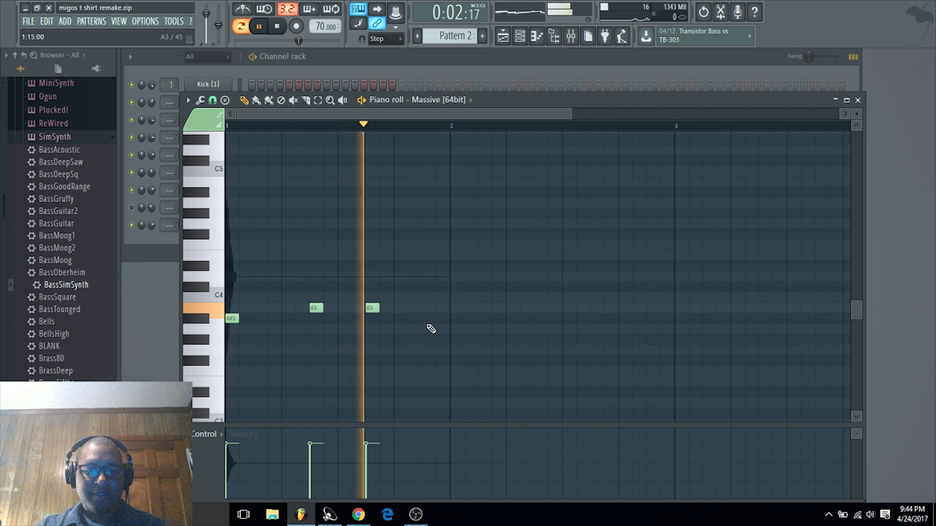
key("space")
left_click(452, 339)
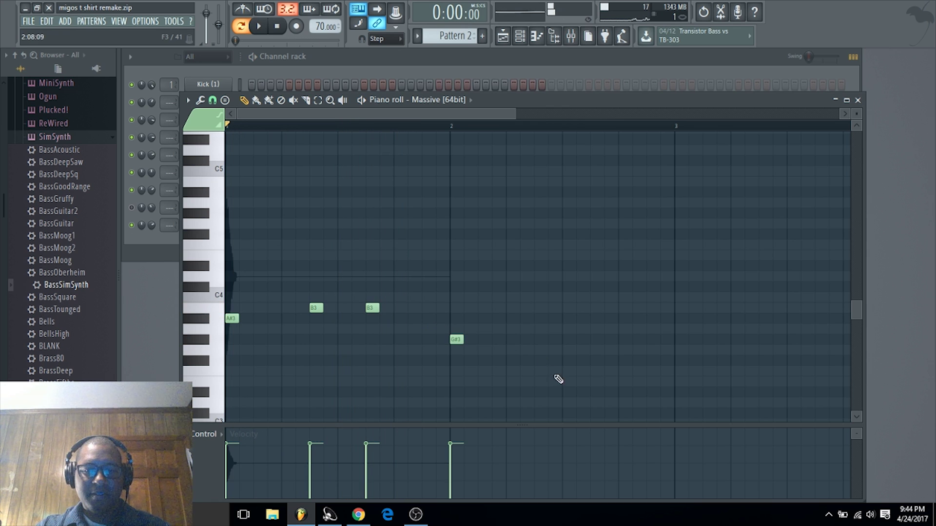
left_click_drag(560, 381, 565, 390)
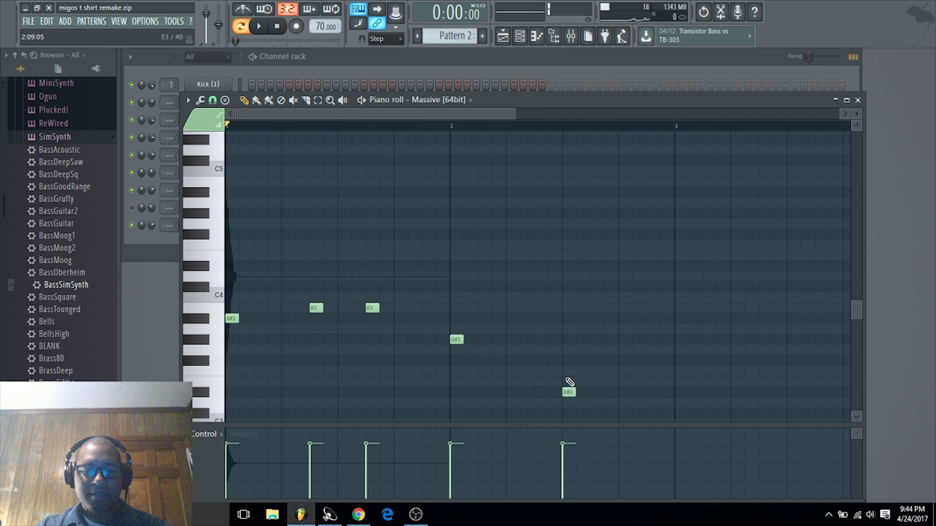
Move the D#3 note to step 7 of bar 2 during playback, then stop and close the piano roll.
key("space")
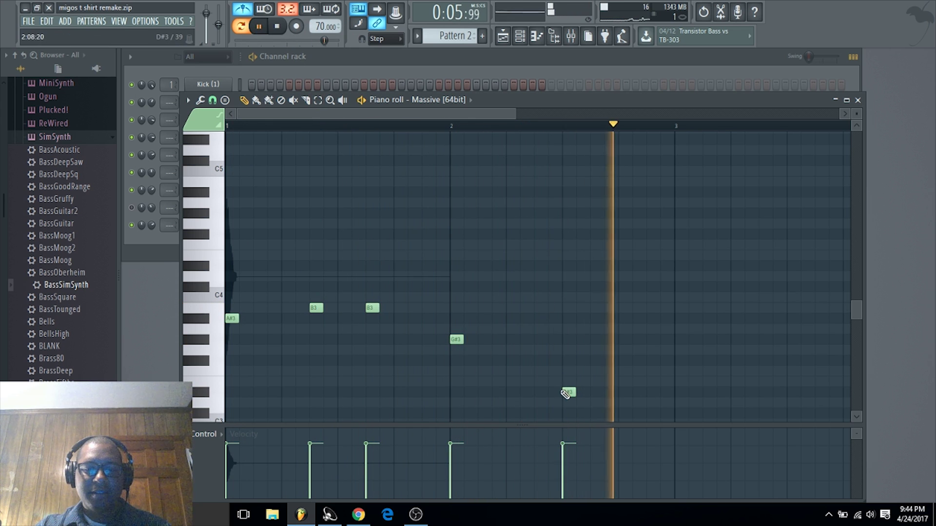
left_click_drag(565, 394, 537, 393)
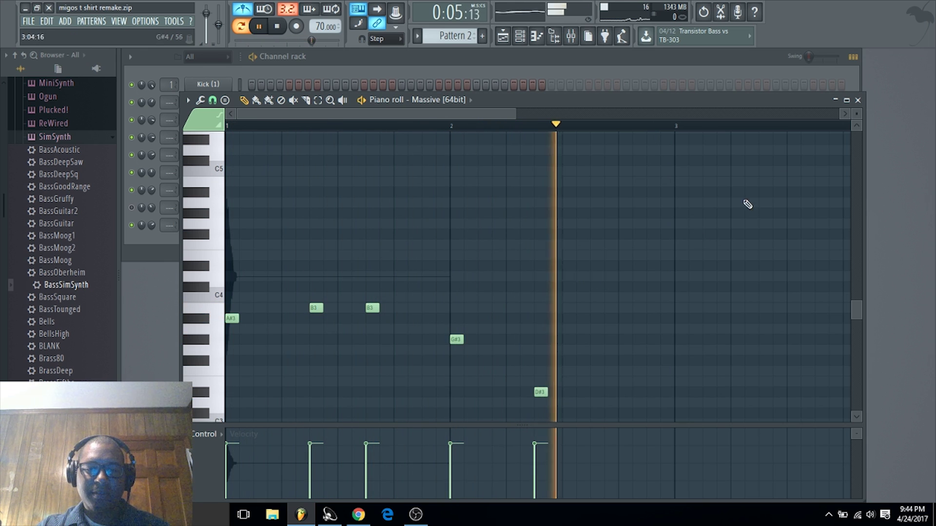
key("space")
left_click(857, 100)
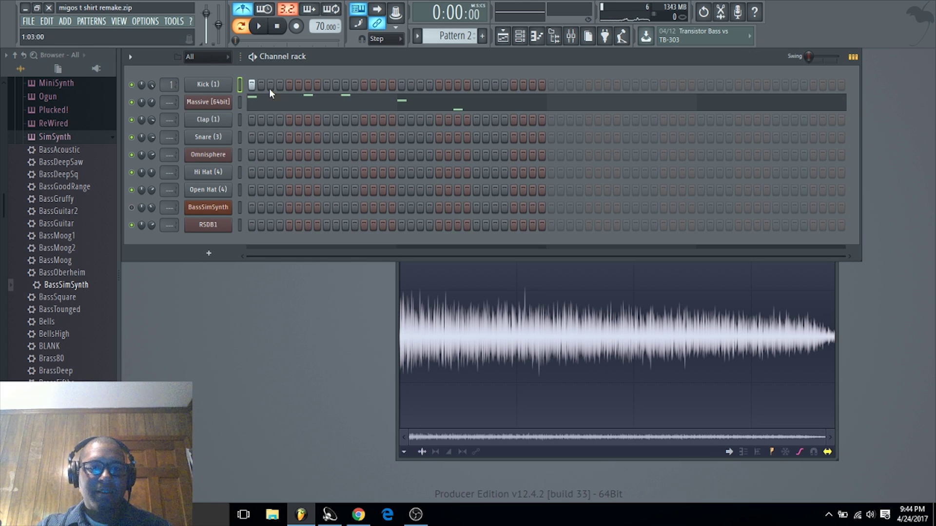
Program the Kick (1) channel on steps 1, 11, 17 and 27 while playing the pattern.
key("space")
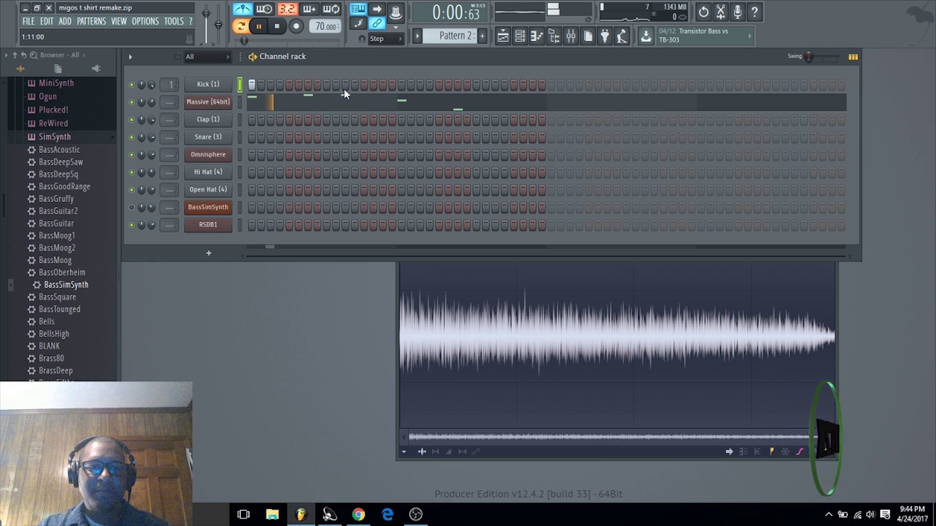
left_click(345, 85)
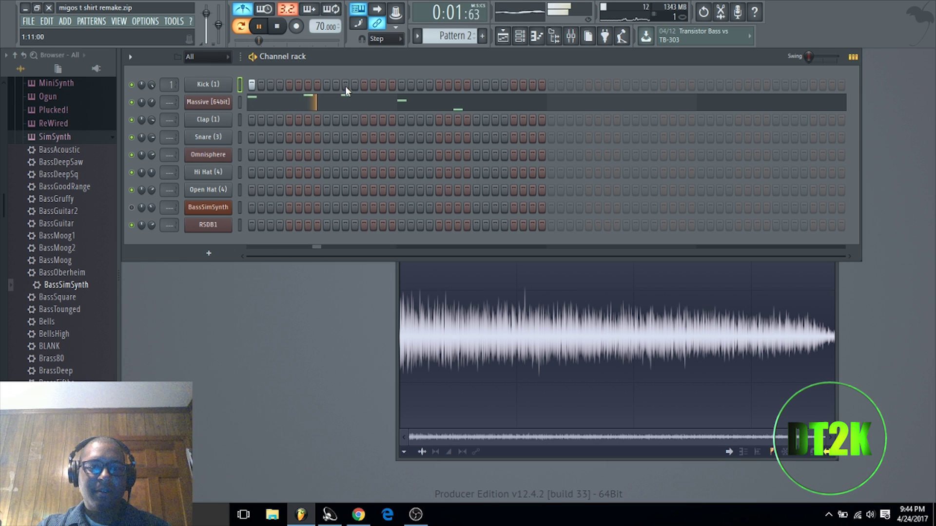
left_click(400, 86)
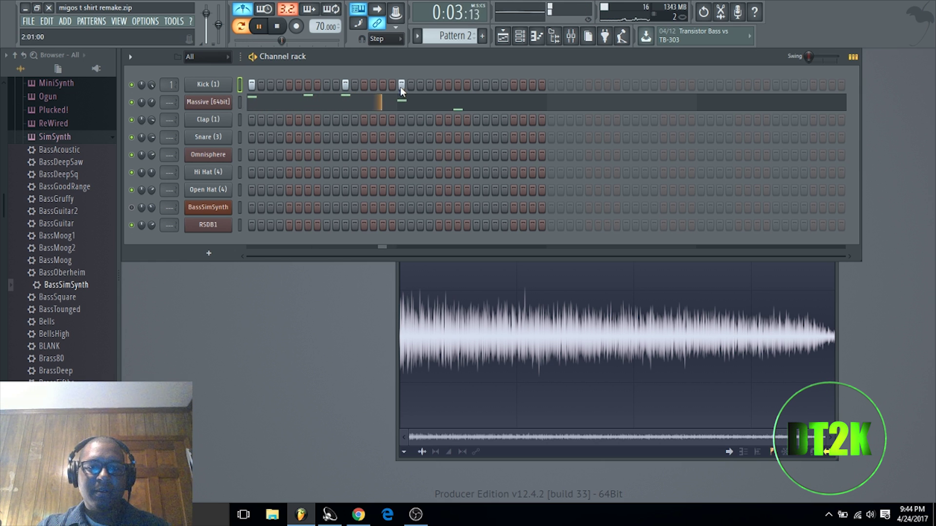
left_click(495, 85)
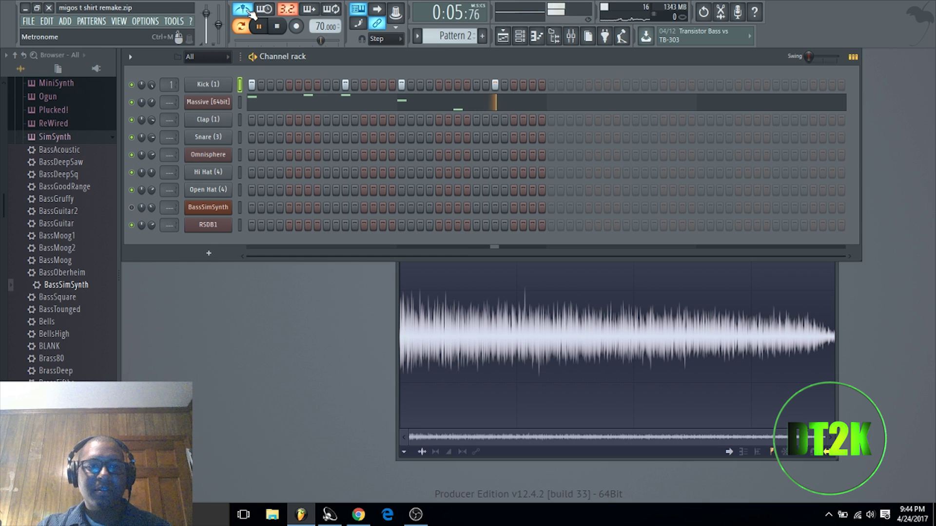
key("space")
Program the Clap (1) channel on steps 5, 13, 21 and 29 and play back the pattern.
left_click(289, 120)
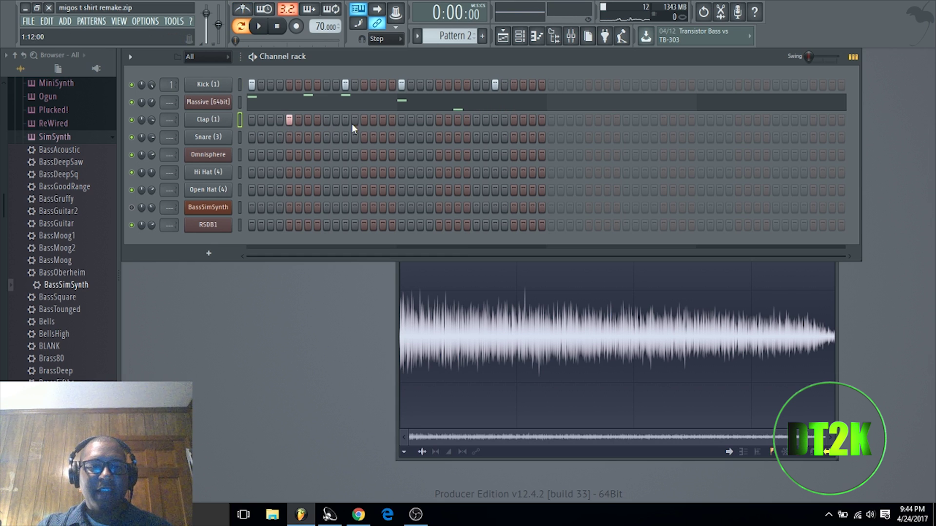
left_click(367, 121)
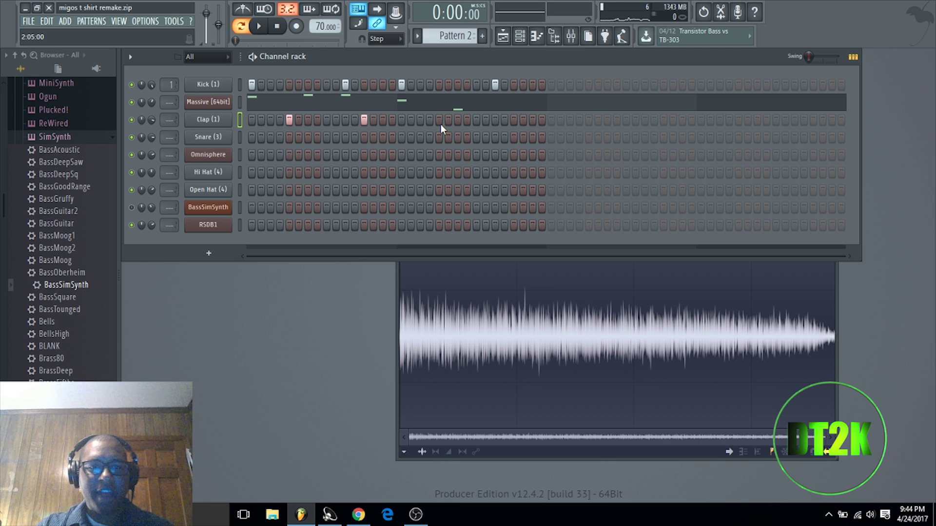
key("space")
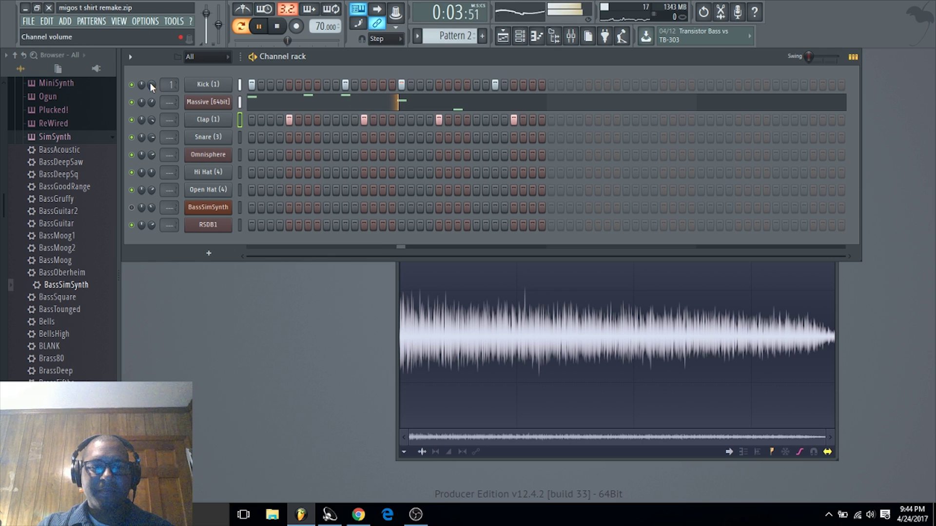
key("space")
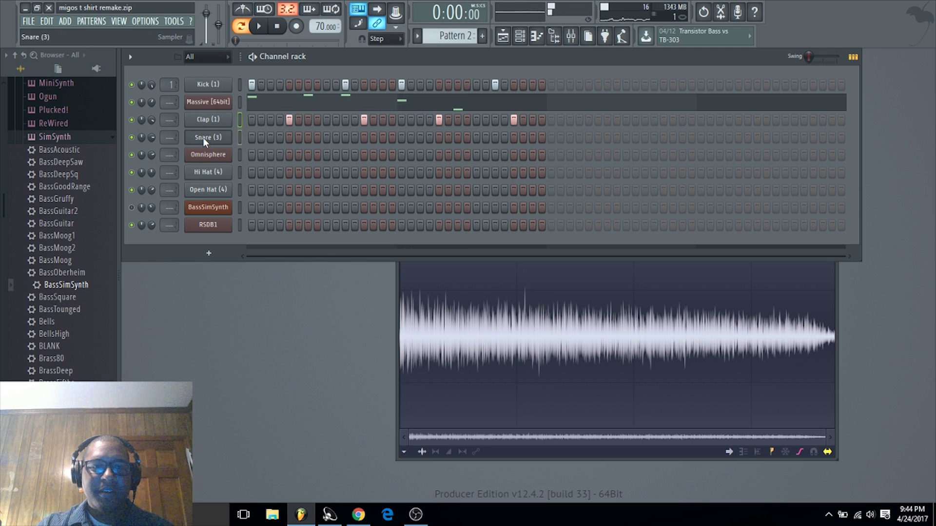
right_click(228, 137)
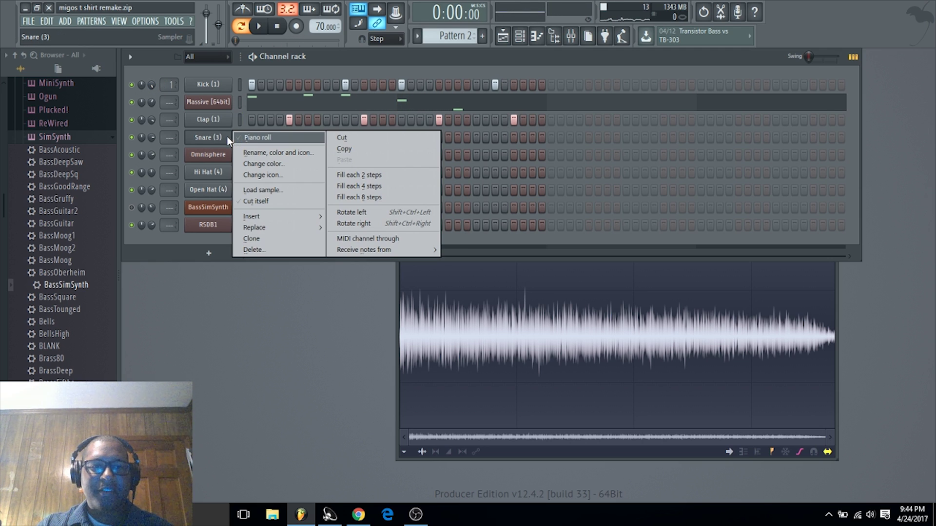
right_click(227, 137)
right_click(209, 137)
left_click(240, 137)
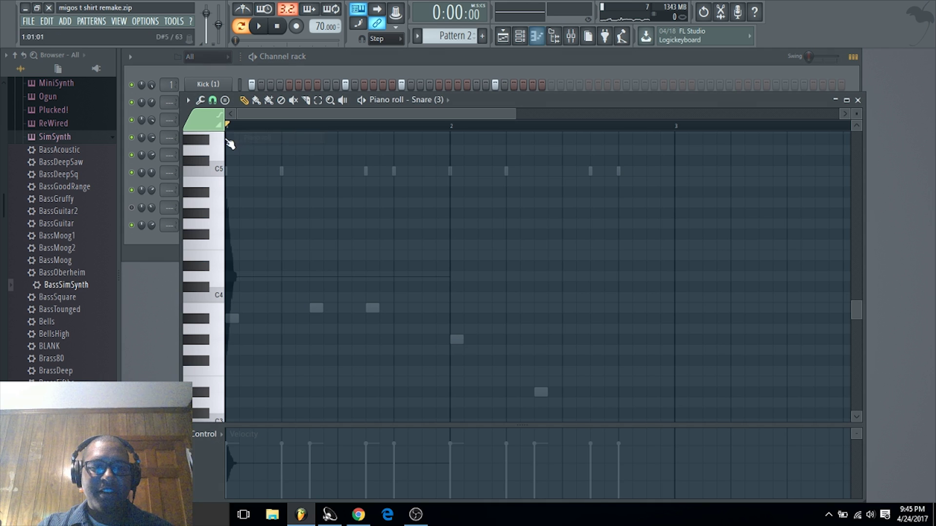
left_click(857, 100)
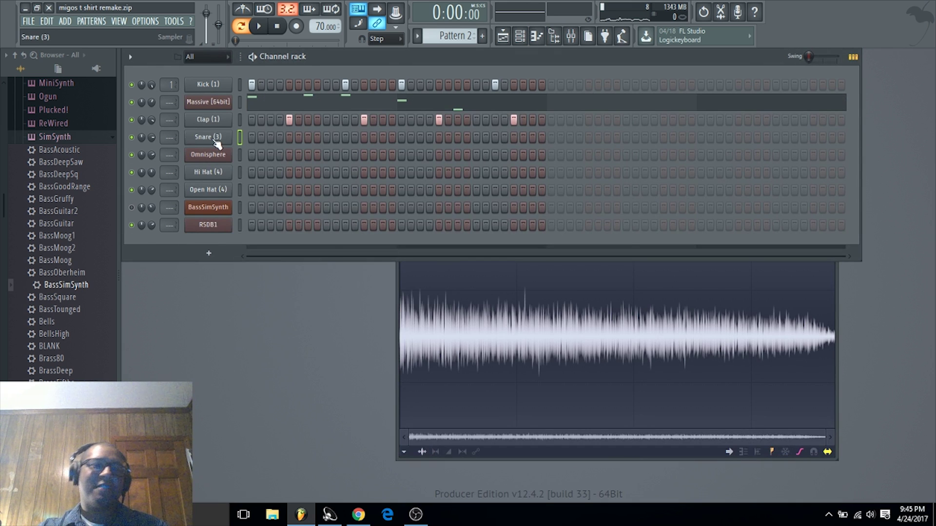
Set the Snare (3) channel's root note to C5 in its channel settings.
left_click(215, 139)
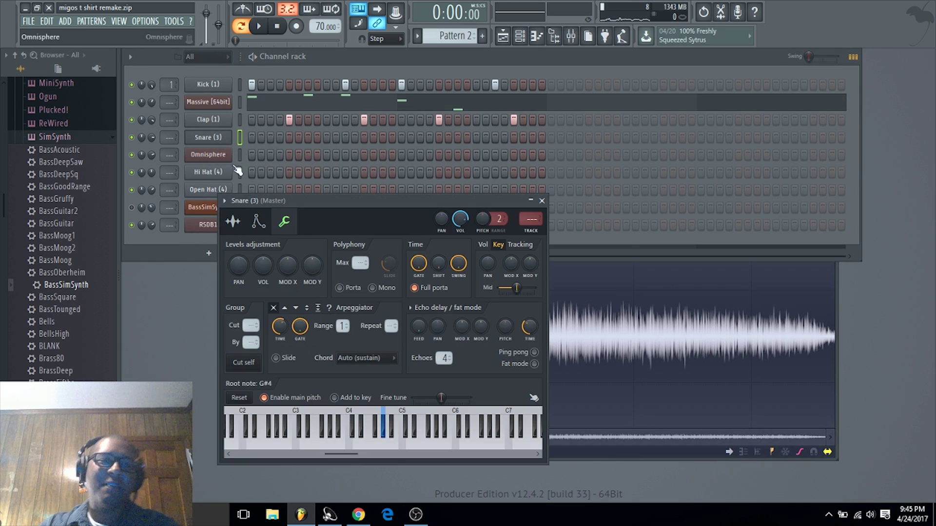
left_click(403, 441)
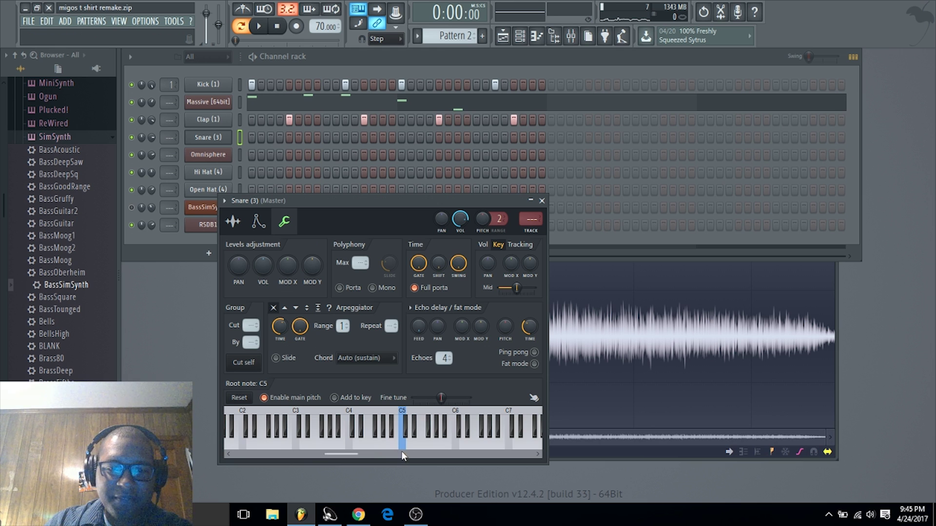
Set the Snare (3) channel's root note to G#4, and open and close its piano roll.
left_click(387, 433)
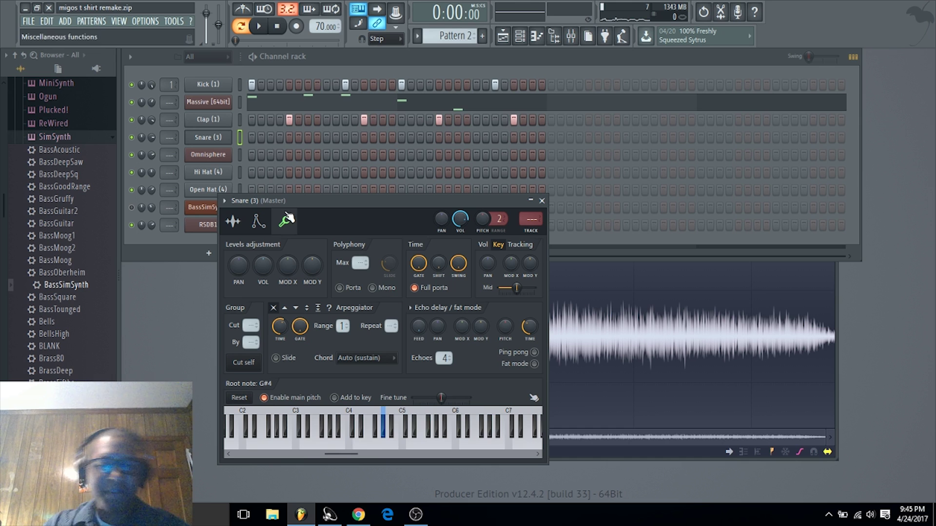
right_click(214, 140)
left_click(240, 134)
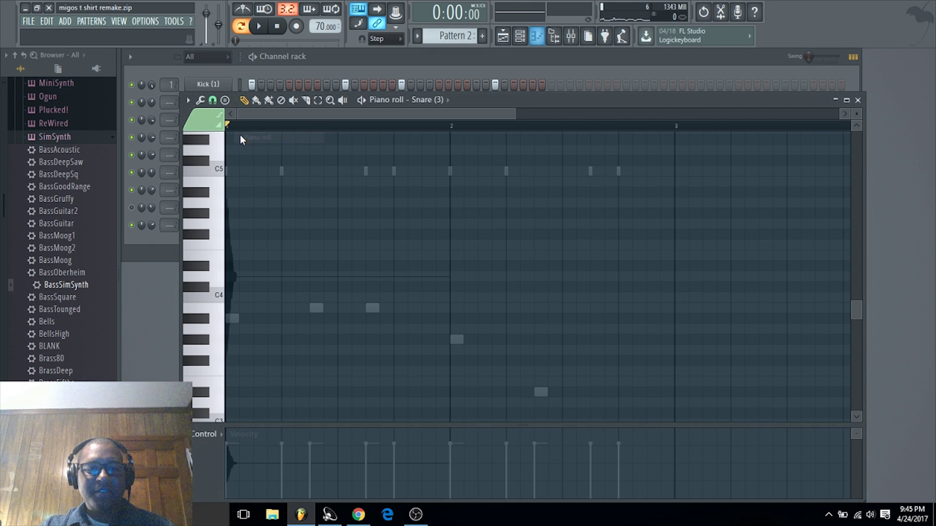
left_click(858, 101)
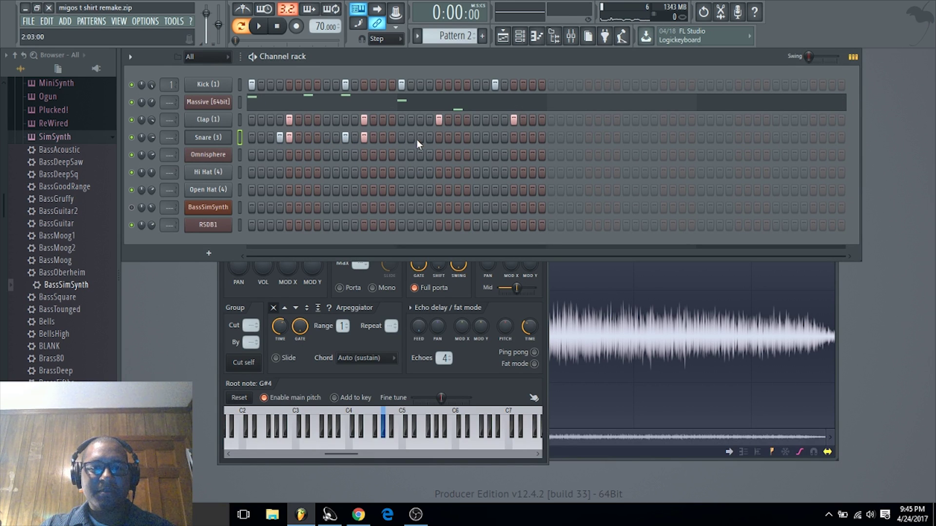
Program the Snare (3) channel on steps 4, 5, 10, 13, 19, 20, 26 and 29 while playing the pattern.
key("space")
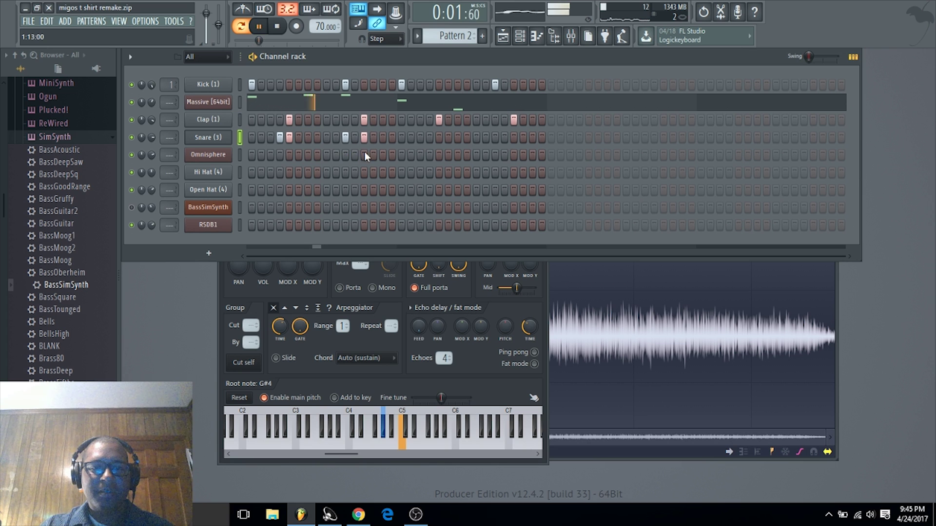
left_click(345, 138)
left_click(336, 138)
left_click(421, 139)
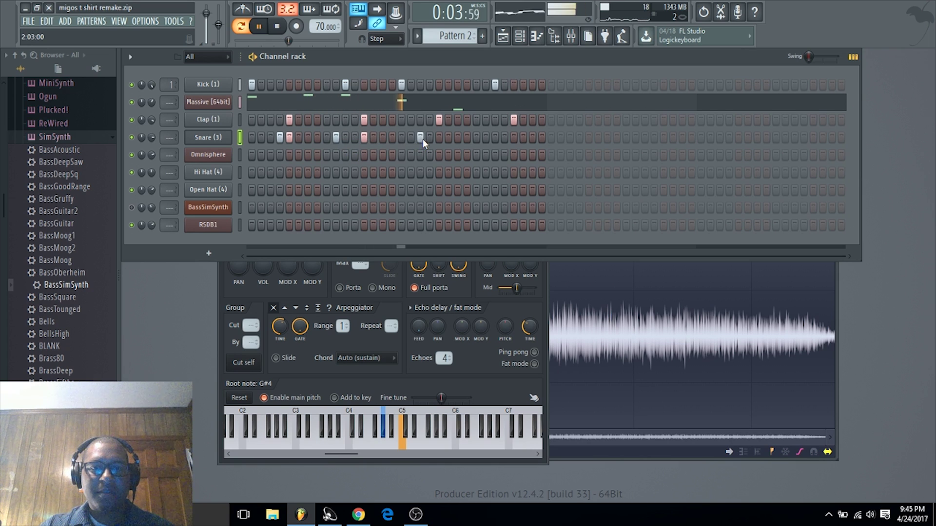
left_click(411, 137)
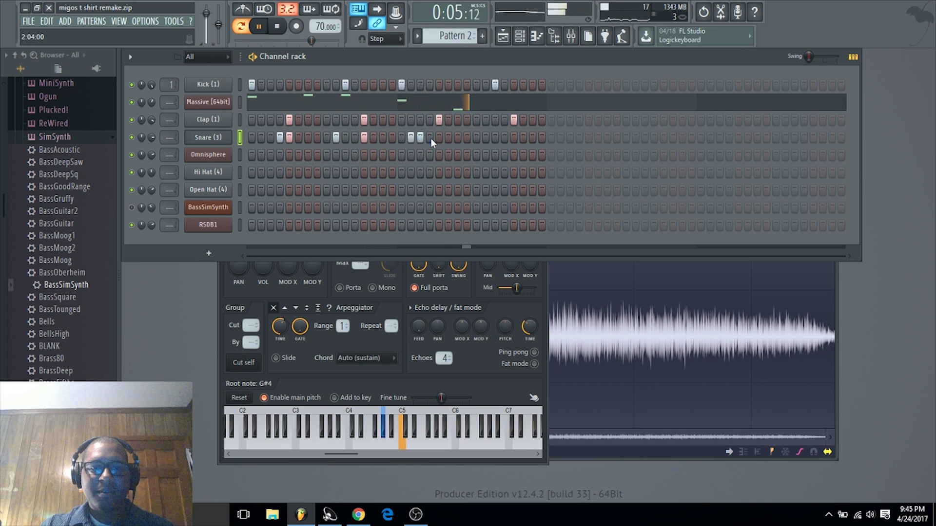
left_click(495, 138)
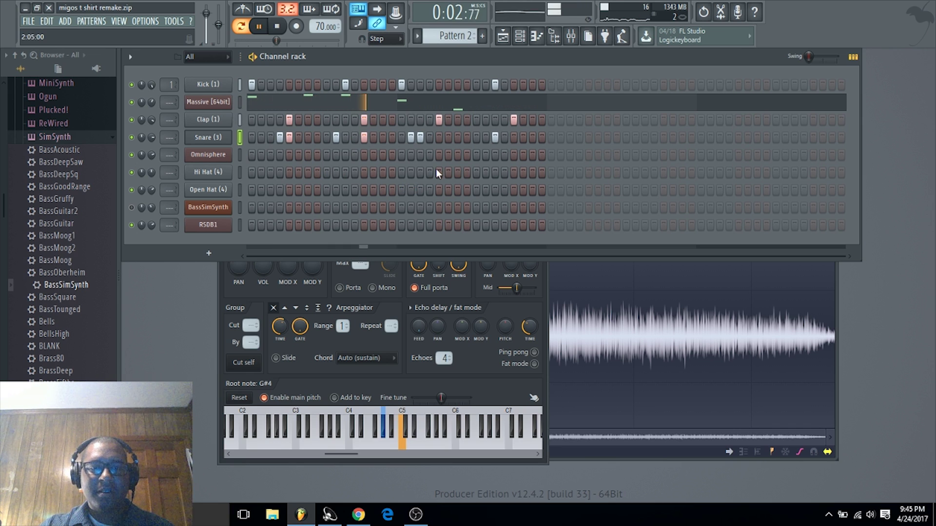
left_click(410, 138)
left_click(429, 138)
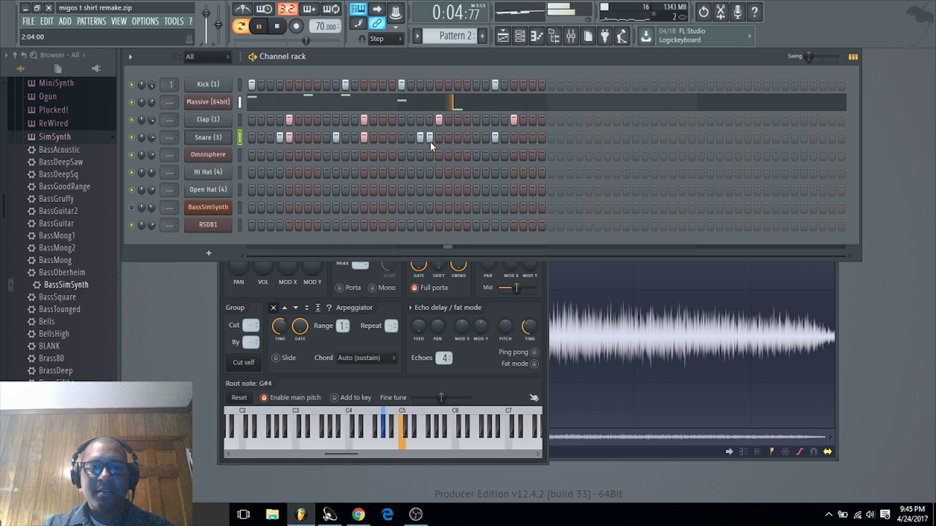
left_click(486, 137)
left_click(495, 138)
left_click(514, 138)
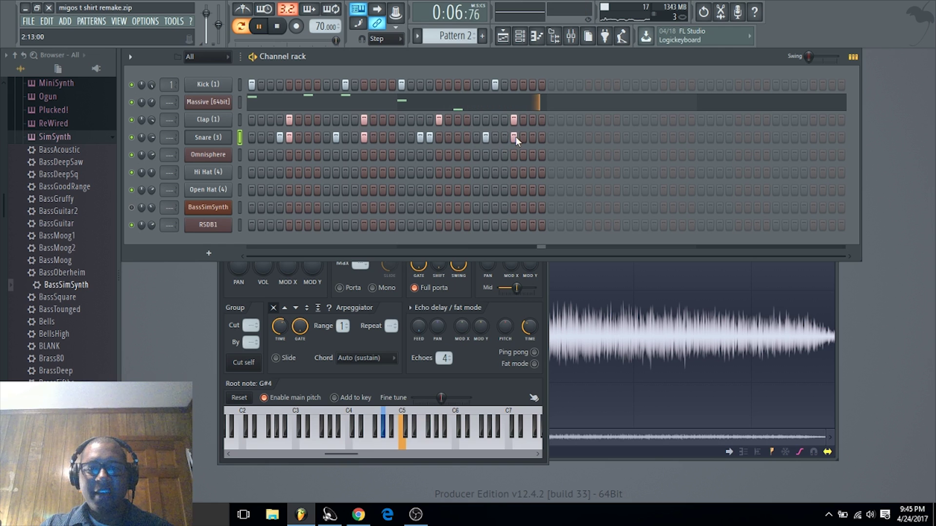
key("space")
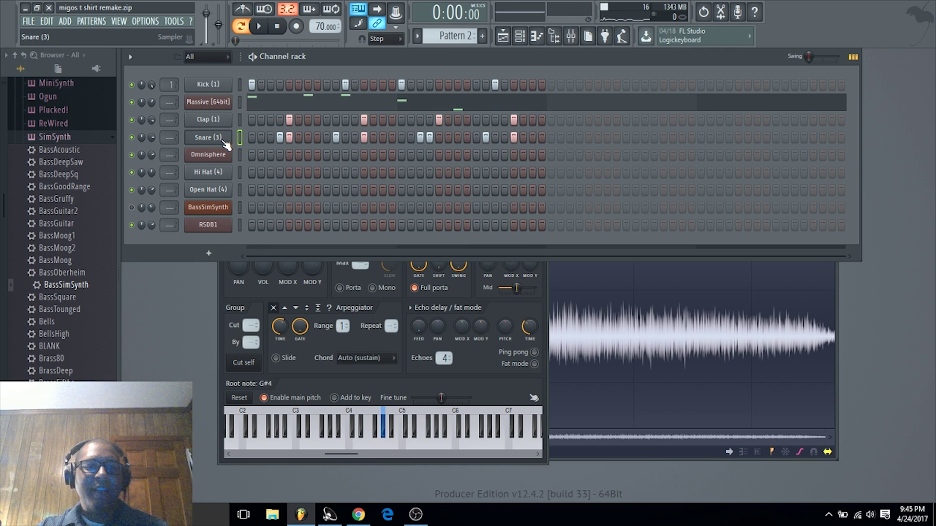
In the Snare (3) piano roll, raise the notes on steps 4, 10, 19 and 26 to C#5.
right_click(222, 139)
left_click(271, 138)
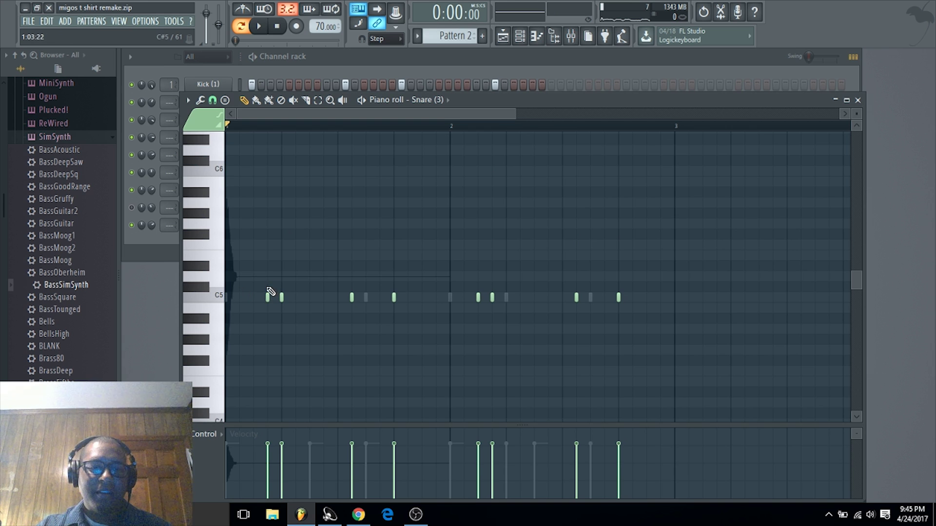
left_click_drag(268, 295, 267, 281)
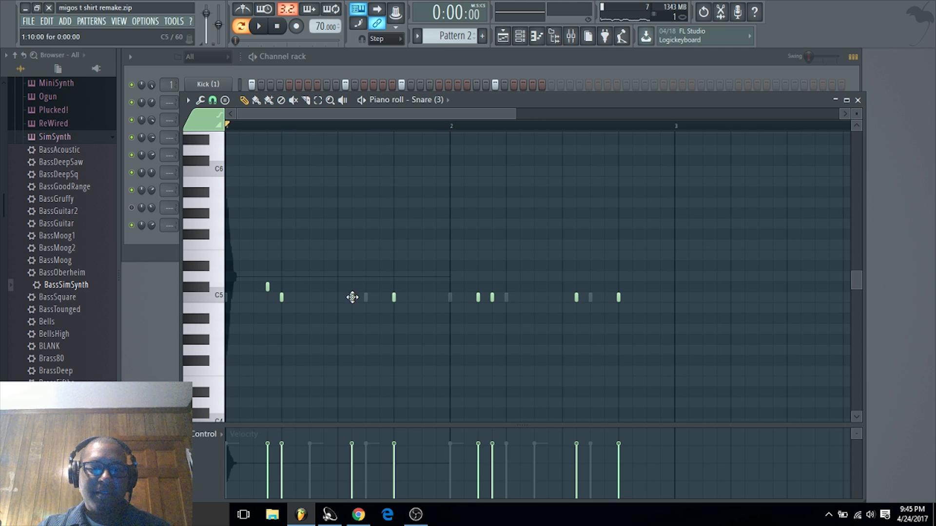
left_click_drag(352, 297, 353, 286)
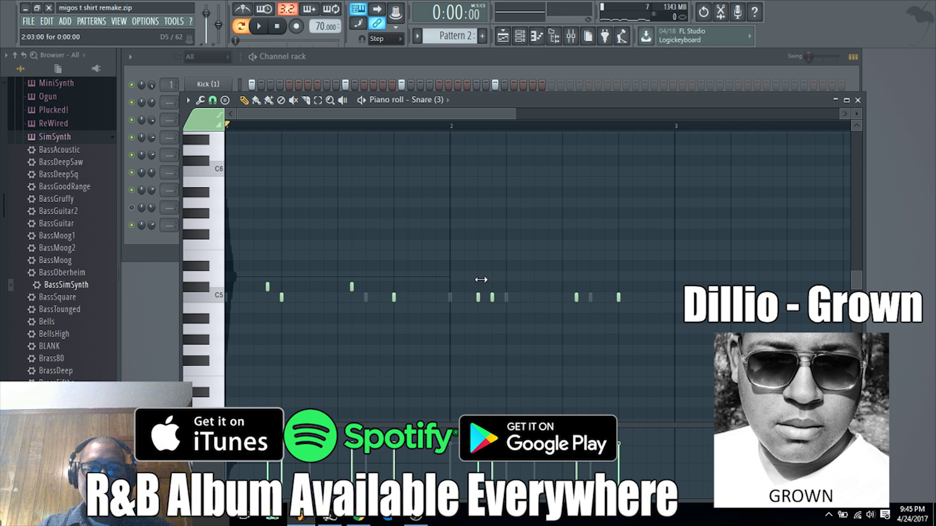
mouse_move(478, 297)
left_mouse_down()
mouse_move(477, 278)
mouse_move(478, 286)
left_mouse_up()
left_click_drag(576, 297, 576, 292)
Open the Snare (3) channel's sample in Edison for editing.
left_click(171, 242)
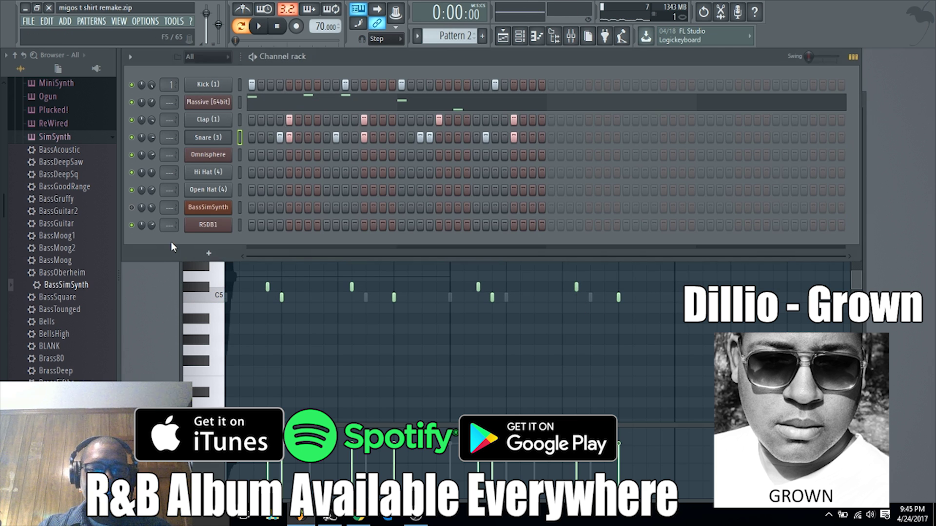
left_click(211, 139)
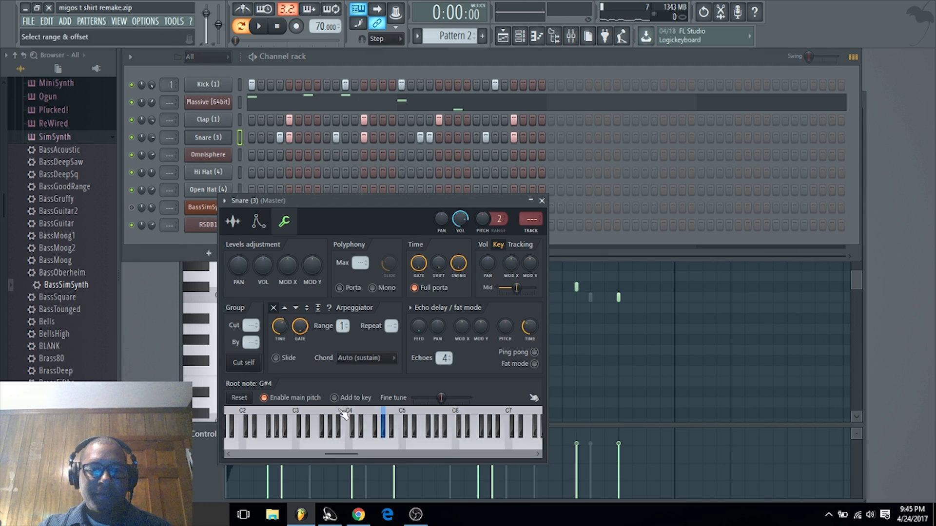
left_click(232, 222)
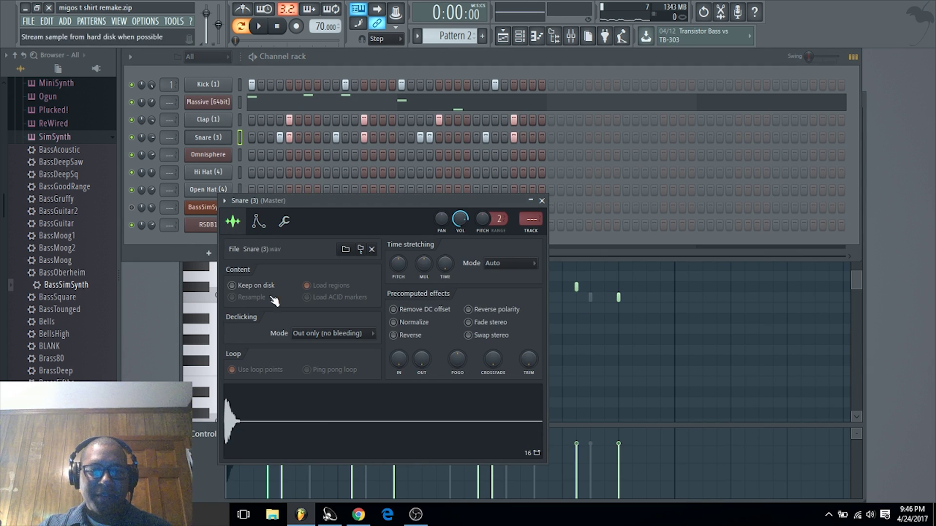
right_click(337, 415)
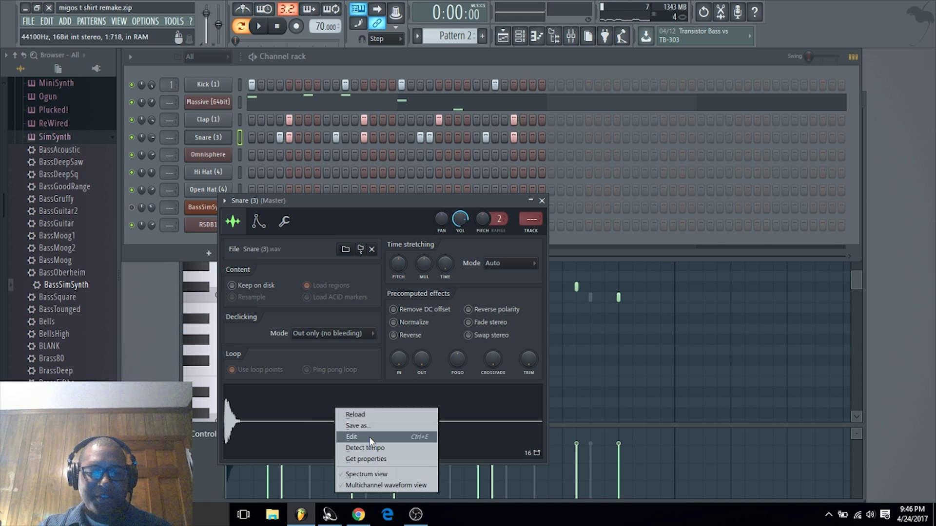
left_click(370, 437)
Trim the snare sample to the selection from 001:01:000 to 001:01:046.
left_click_drag(402, 337, 452, 341)
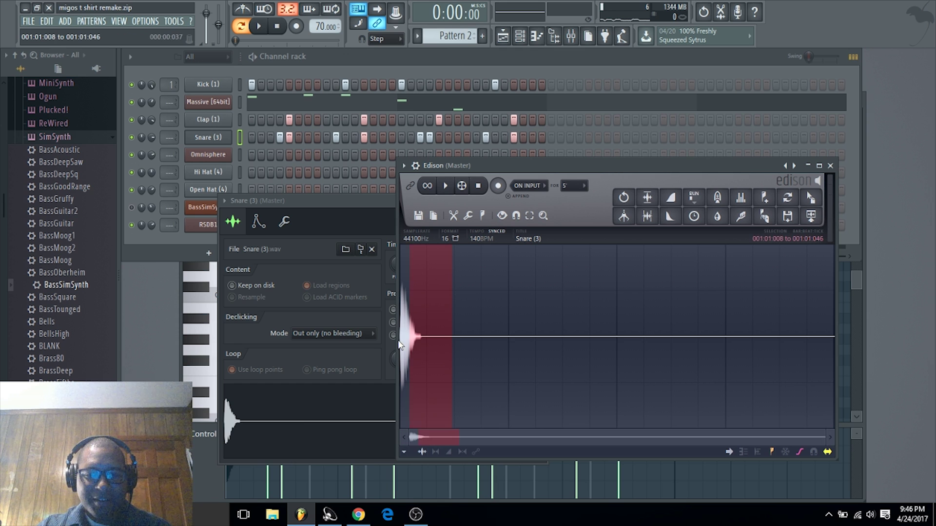
right_click(428, 350)
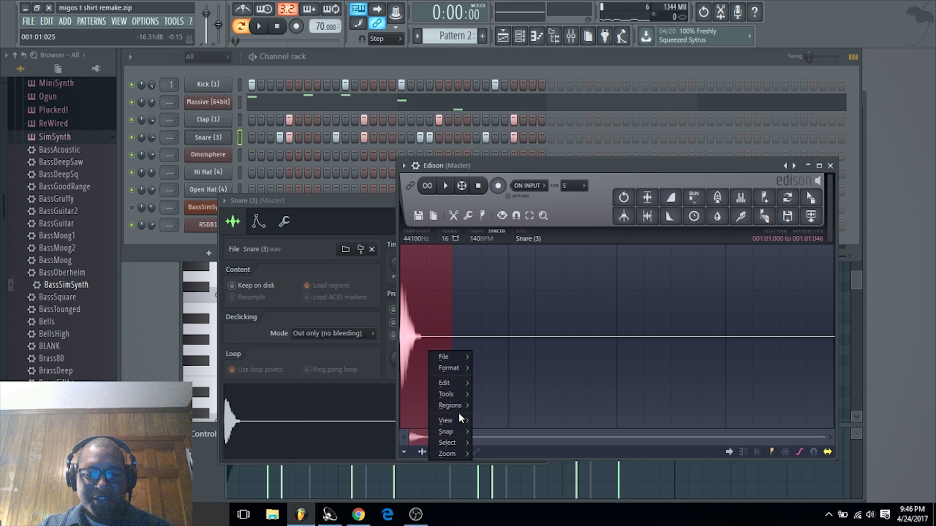
mouse_move(457, 385)
left_click(490, 448)
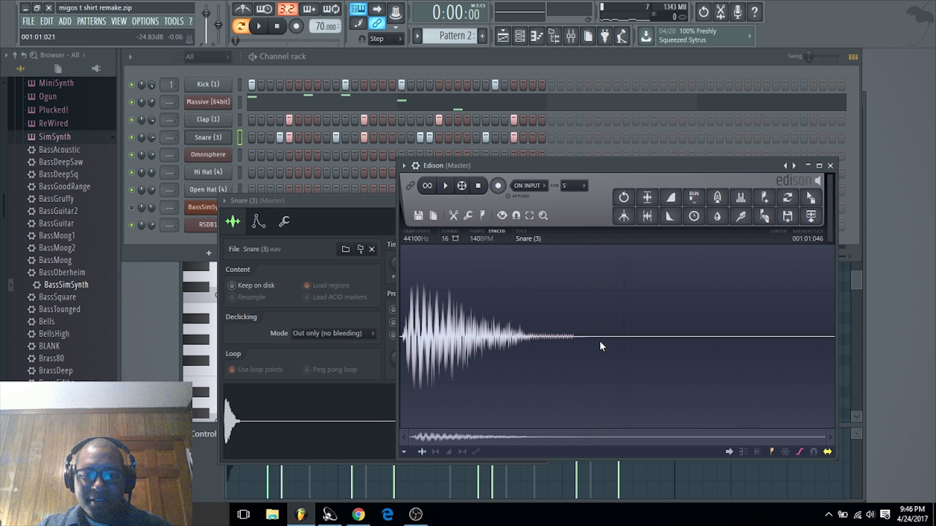
Cut the quiet tail of the snare sample between 001:01:012 and 001:01:021 and play back the result.
left_click_drag(601, 342, 532, 342)
right_click(556, 349)
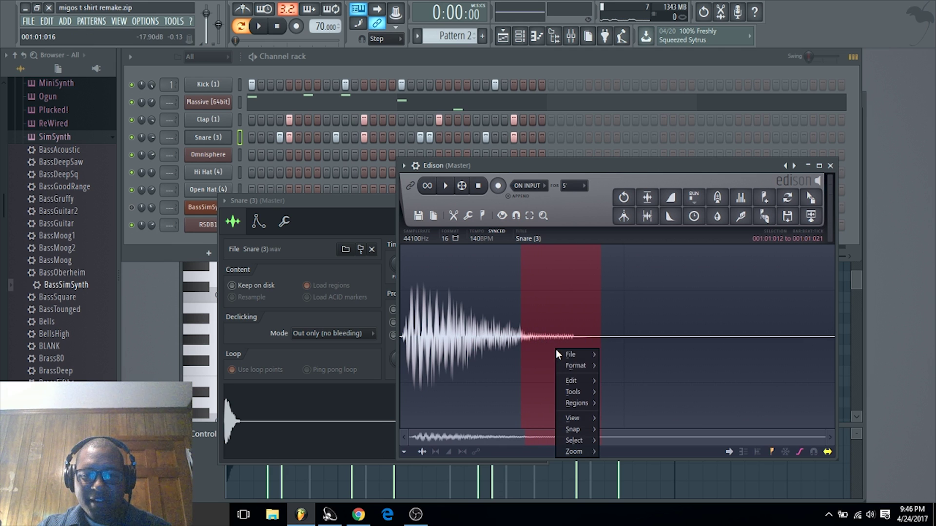
mouse_move(586, 381)
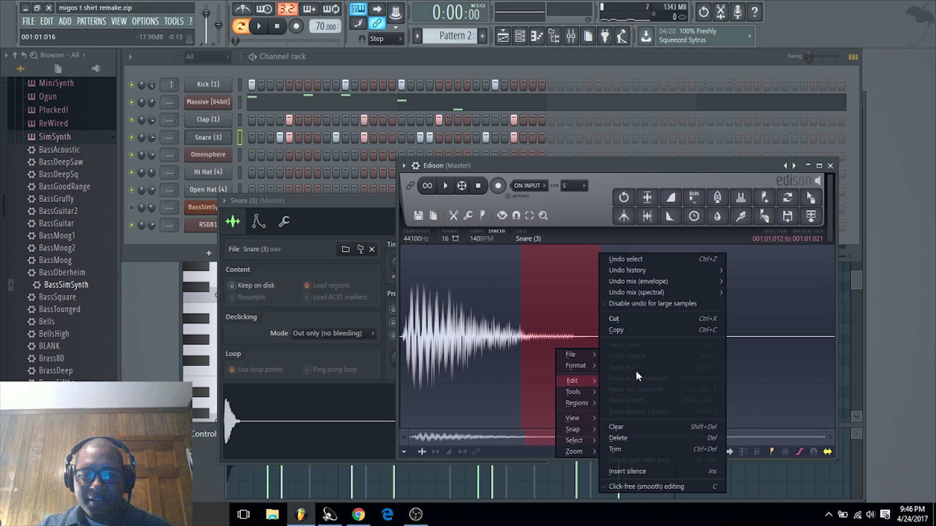
left_click(633, 320)
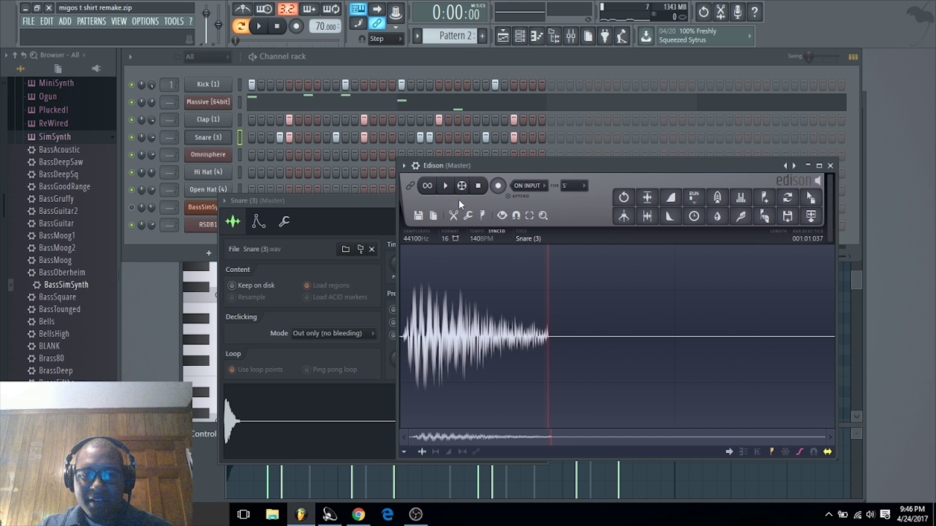
left_click(444, 186)
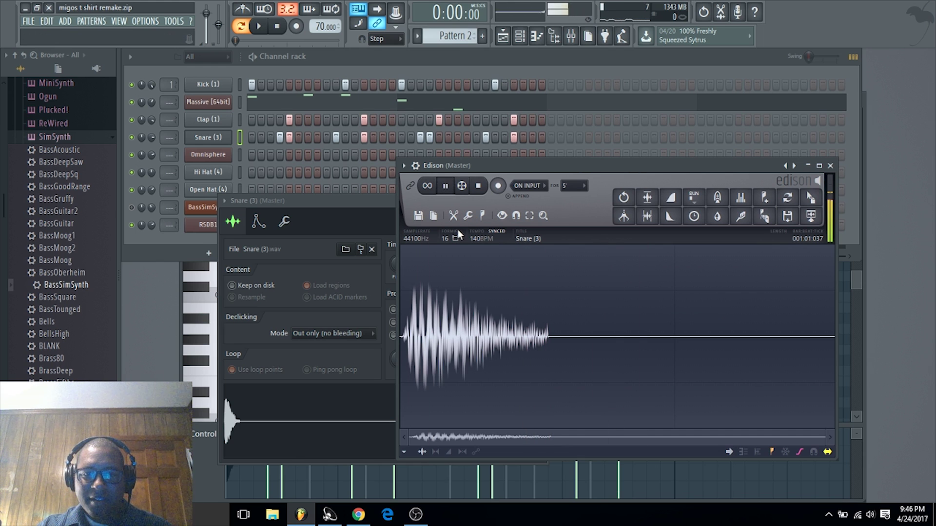
Load the edited sample from Edison into the Snare (3) channel and clear its stretch time while playing the pattern.
left_click_drag(810, 199, 215, 139)
key("space")
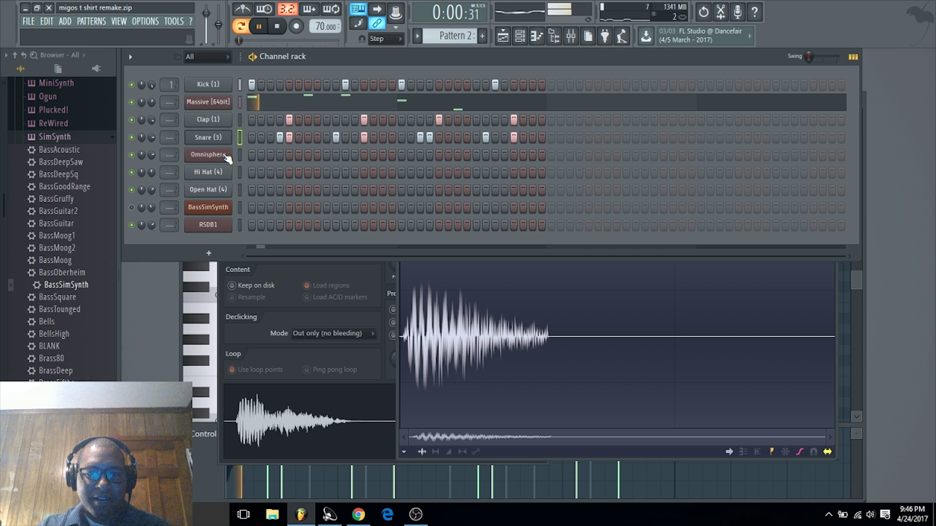
left_click(334, 363)
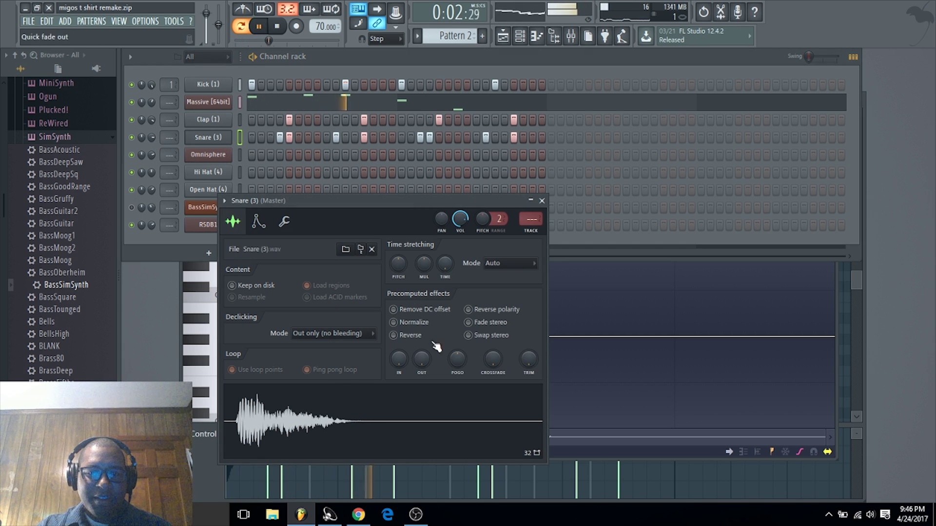
right_click(443, 266)
left_click(463, 274)
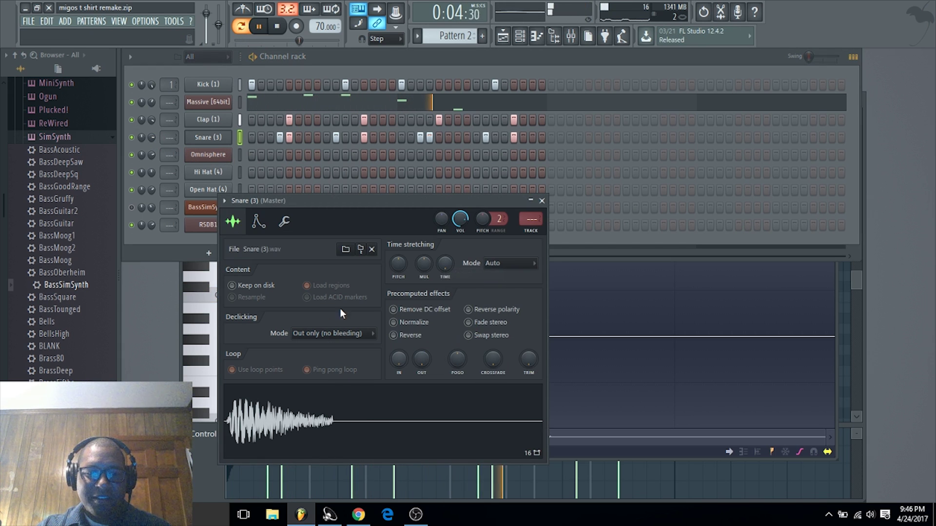
In the Snare (3) piano roll, shift bar 2's first note pair one step later, with C#5 on step 4 and C5 on step 5.
left_click(152, 137)
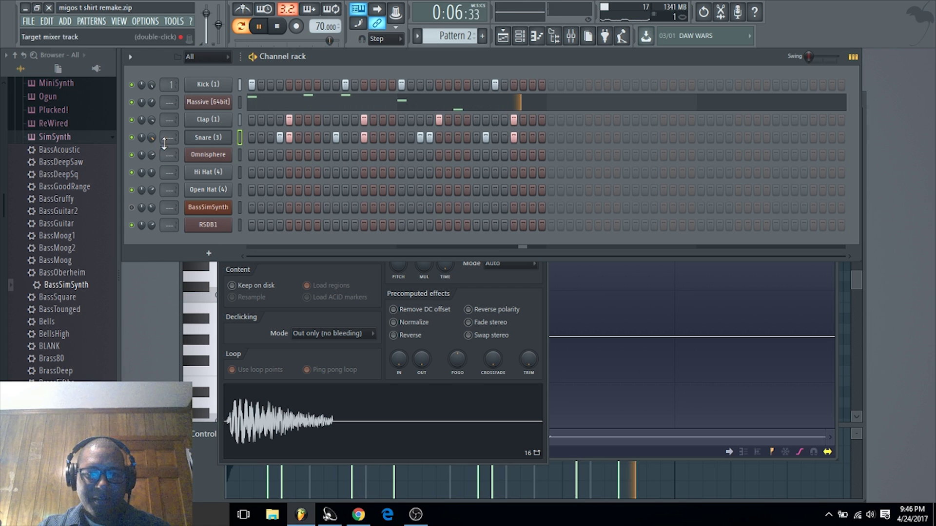
right_click(200, 141)
left_click(206, 138)
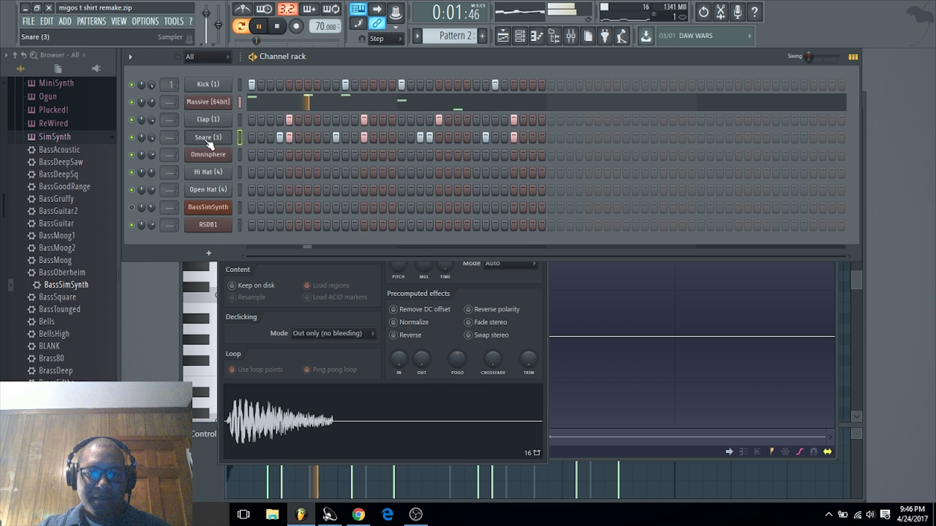
right_click(207, 140)
left_click(248, 139)
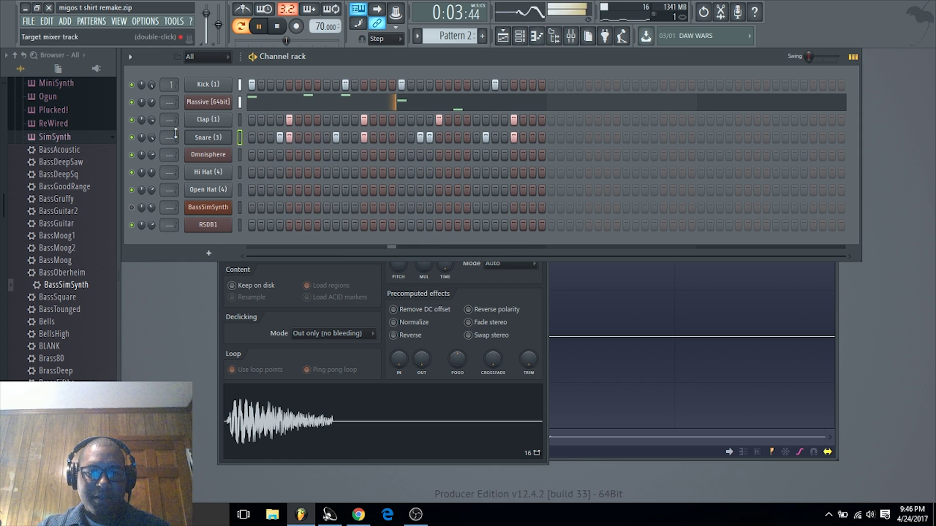
right_click(212, 137)
left_click(240, 140)
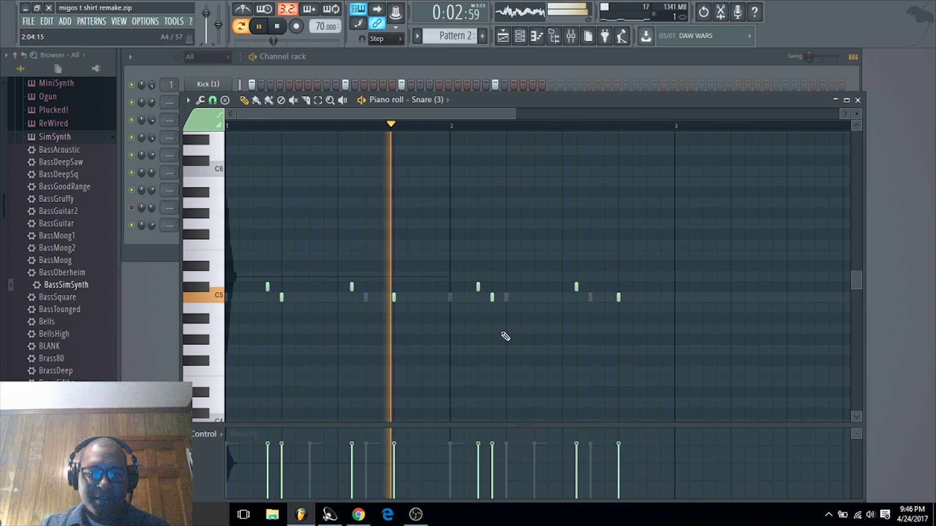
right_click(477, 289)
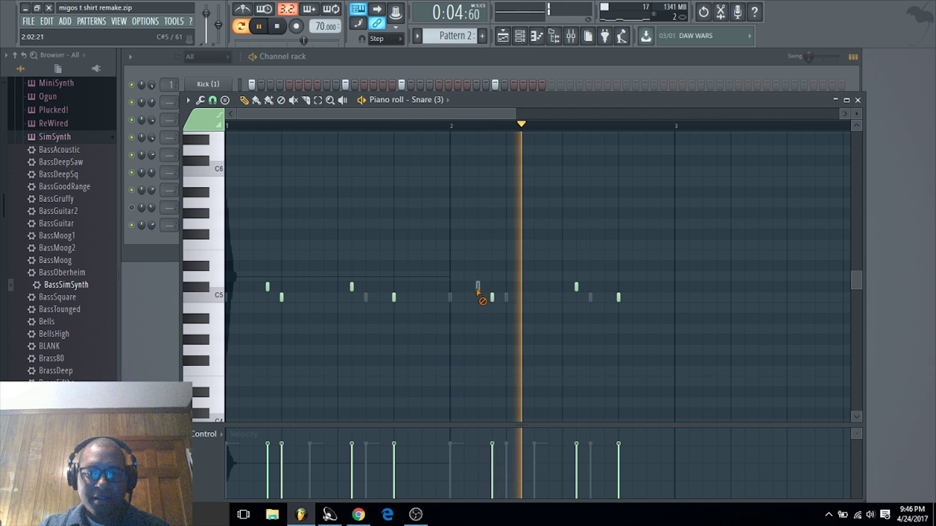
key("space")
left_click_drag(492, 298, 491, 287)
left_click(506, 297)
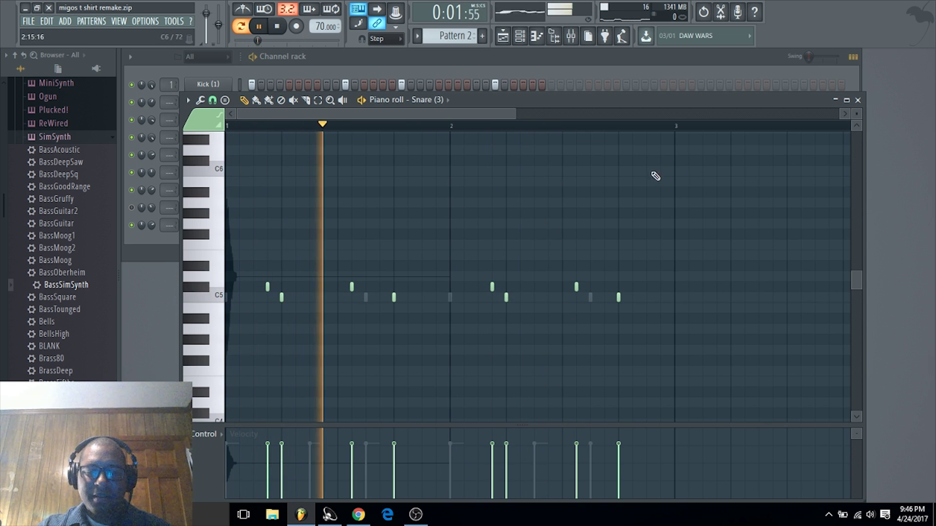
Raise the four C#5 notes of the Snare (3) pattern to D5, stop playback and close the piano roll.
left_click_drag(268, 287, 268, 276)
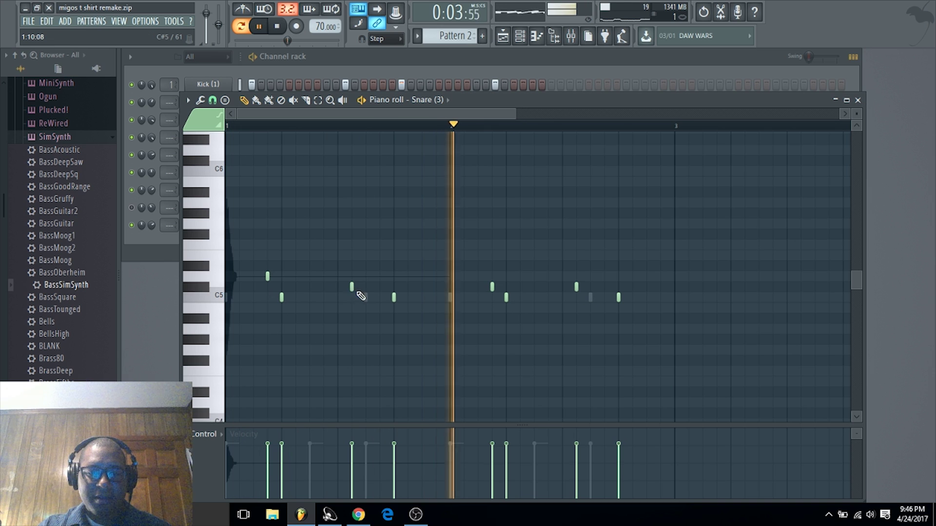
left_click_drag(351, 288, 351, 276)
left_click_drag(493, 288, 492, 276)
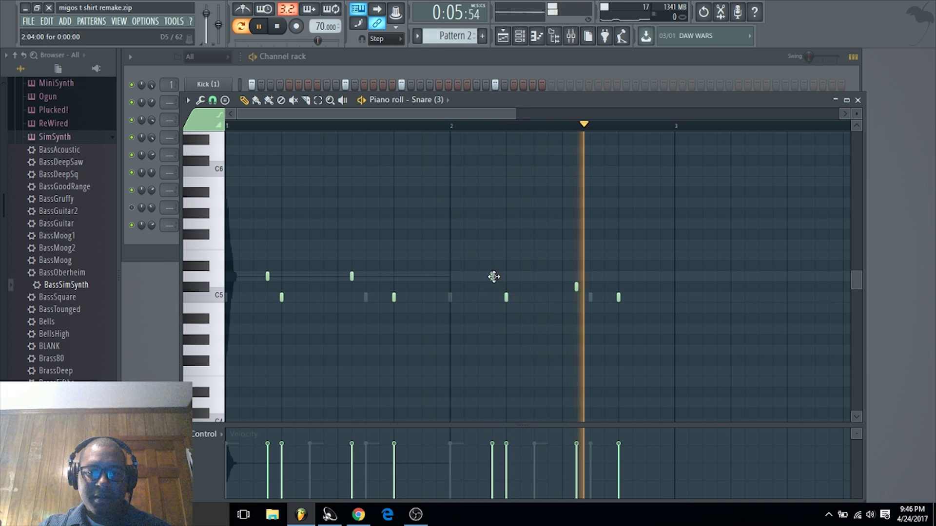
left_click_drag(575, 285, 570, 275)
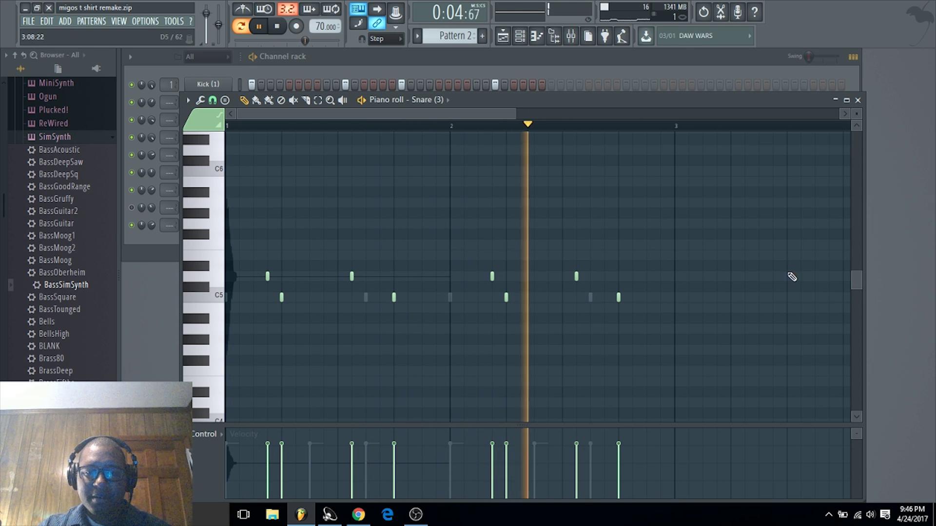
key("space")
left_click(858, 100)
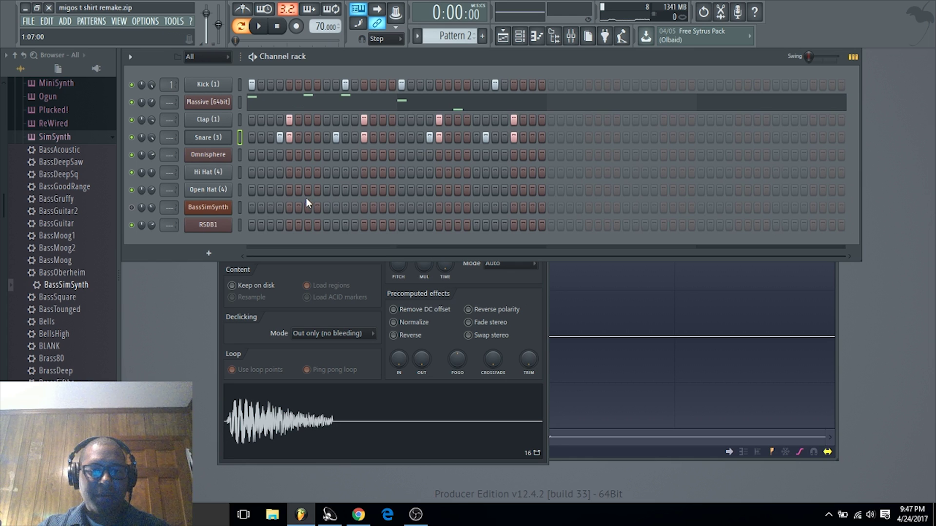
Add Open Hat (4) hits on steps 6 and 22 while the pattern plays, and stop playback.
left_click(216, 190)
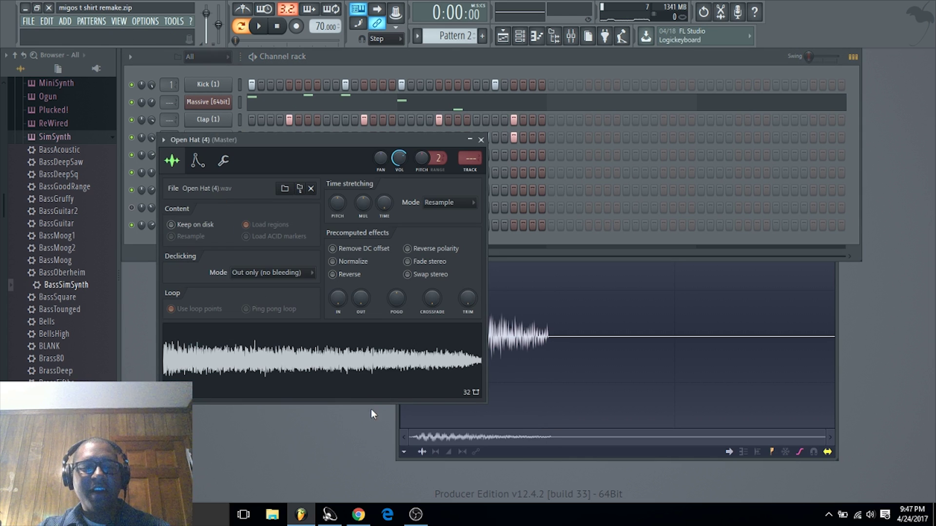
left_click(480, 140)
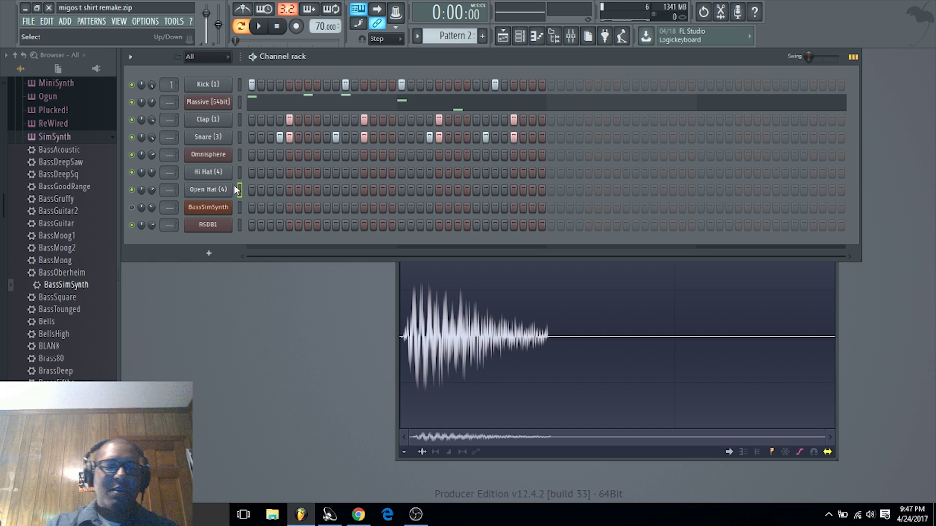
key("space")
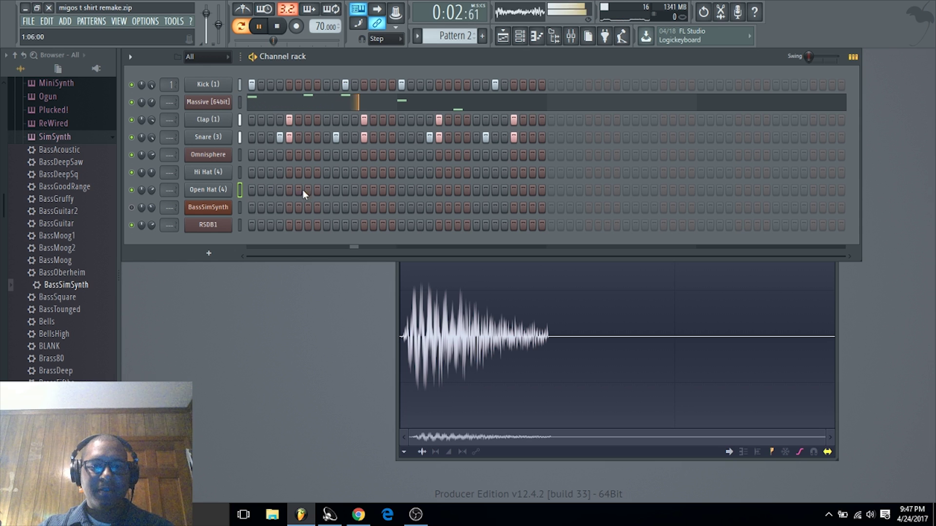
left_click(449, 190)
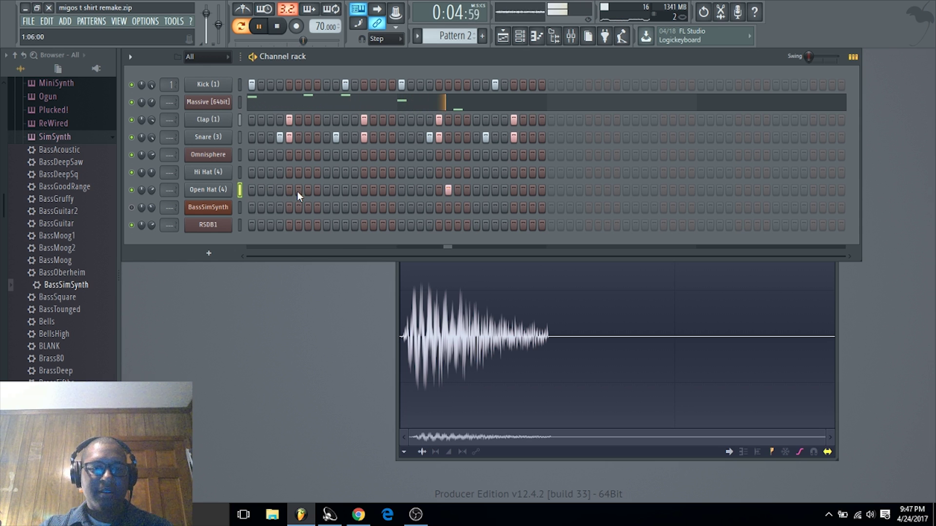
left_click(298, 190)
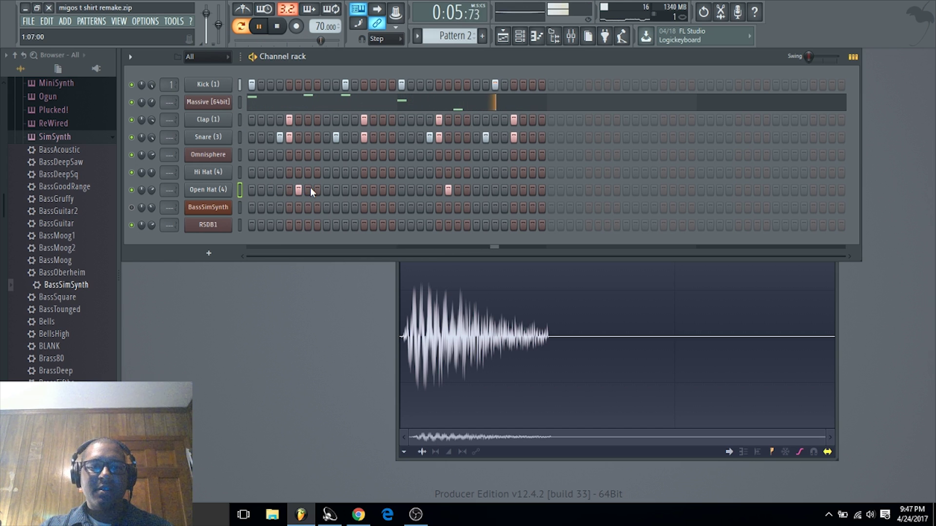
key("space")
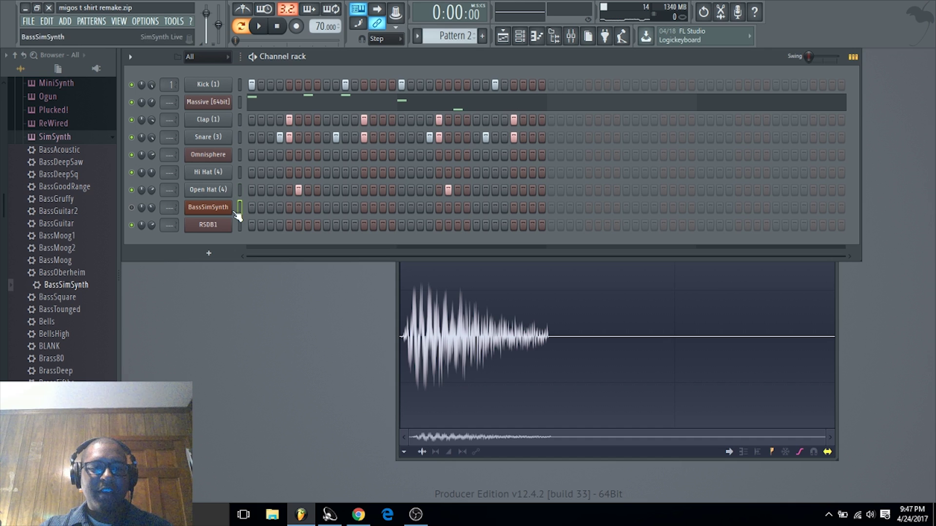
Delete the BassSimSynth channel.
right_click(215, 207)
left_click(270, 308)
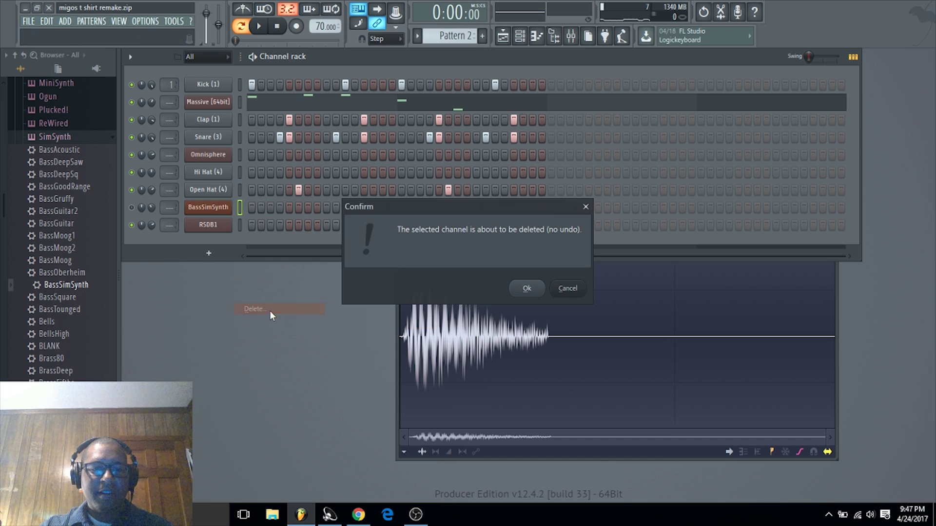
left_click(521, 291)
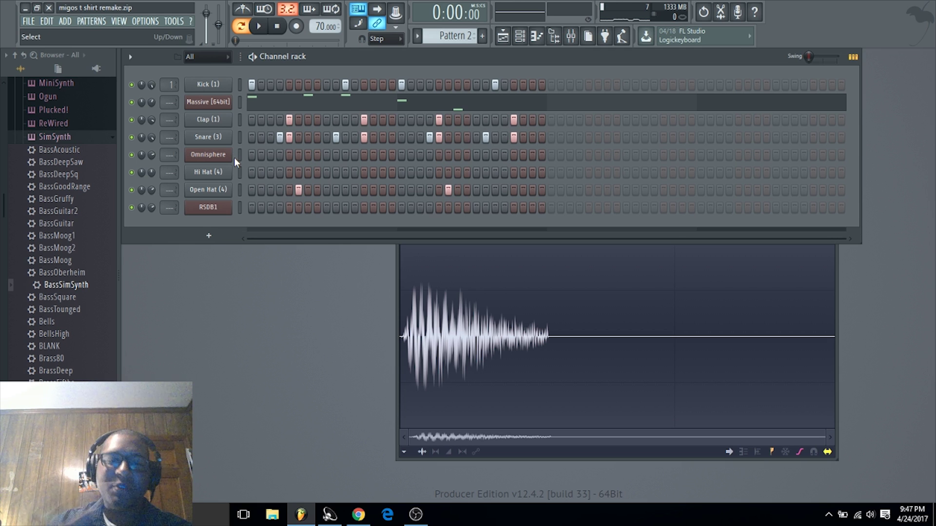
In the Omnisphere piano roll, place a six-step D6 at the start of bar 1 followed by a ten-step D#6 reaching bar 2.
right_click(216, 152)
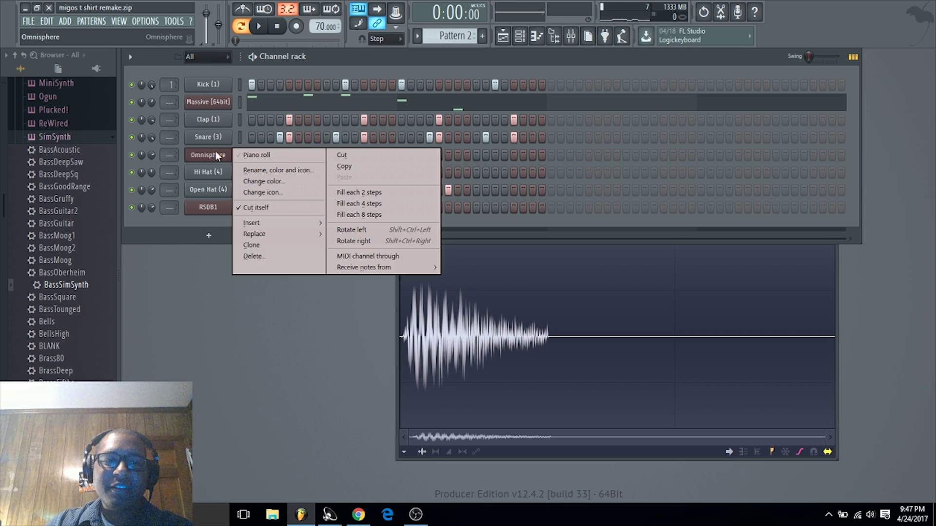
left_click(239, 155)
left_click(76, 139)
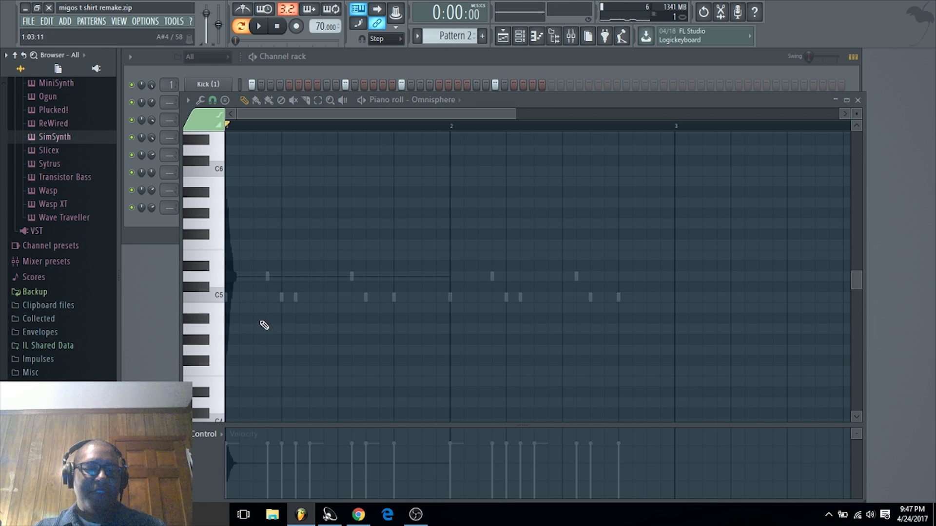
scroll(264, 325, "up", 3)
left_click_drag(227, 161, 235, 249)
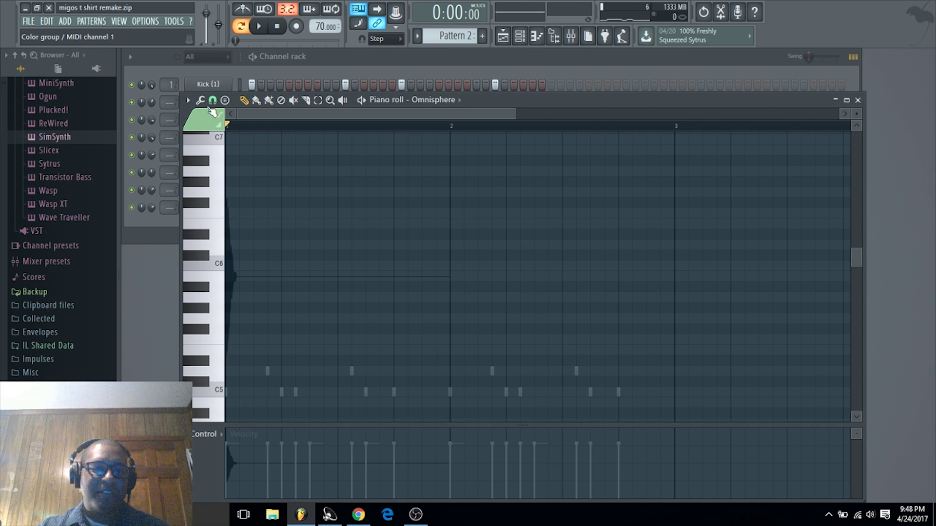
left_click(212, 100)
left_click(237, 212)
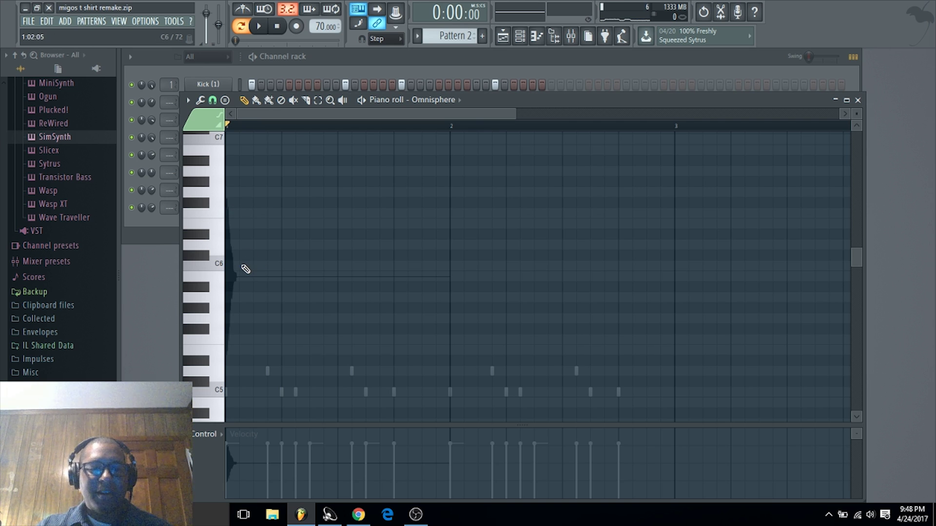
left_click_drag(233, 268, 326, 256)
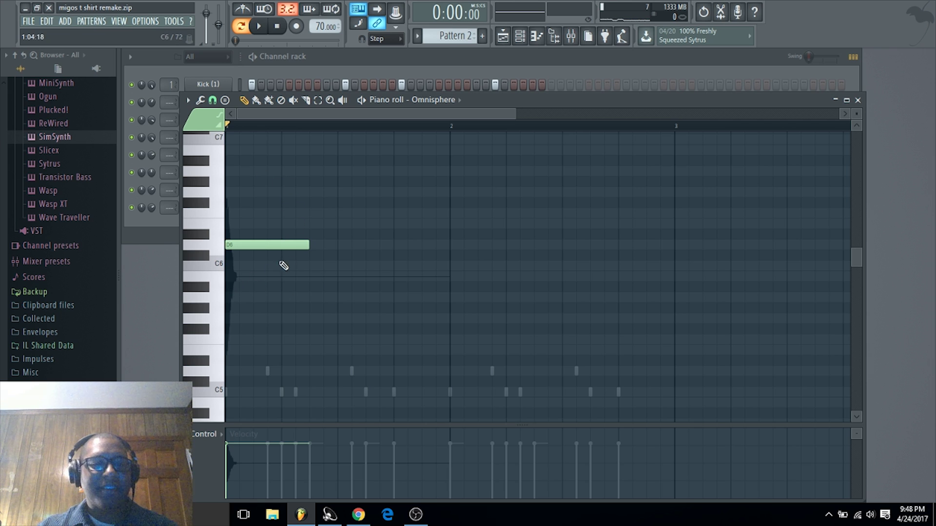
key("space")
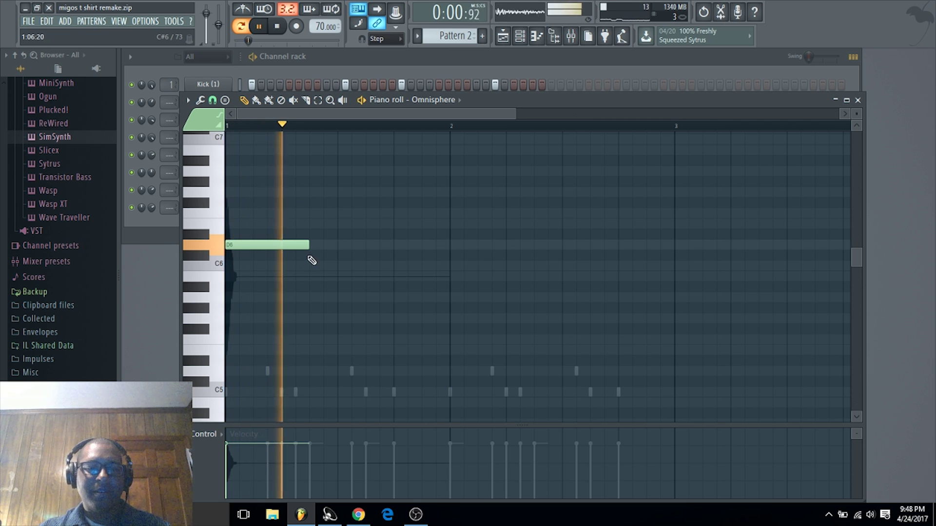
key("space")
left_click(308, 234)
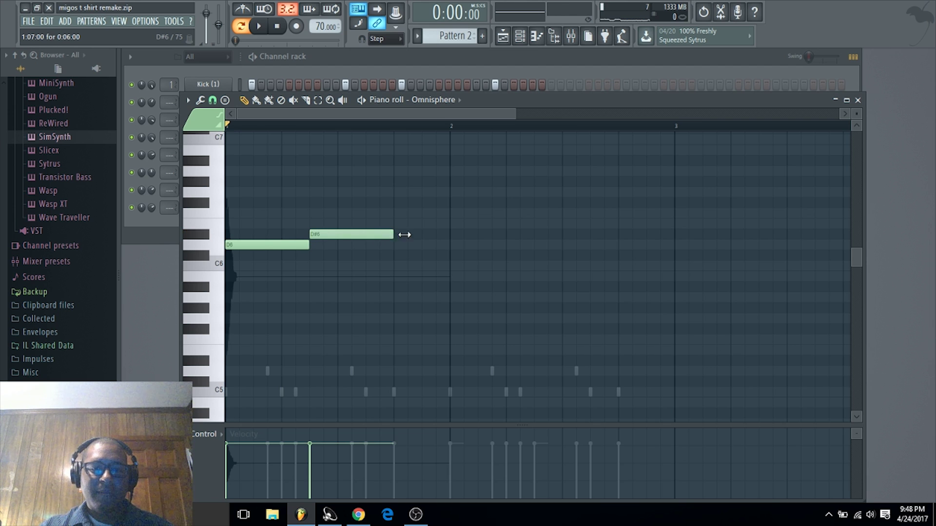
left_click_drag(404, 234, 449, 235)
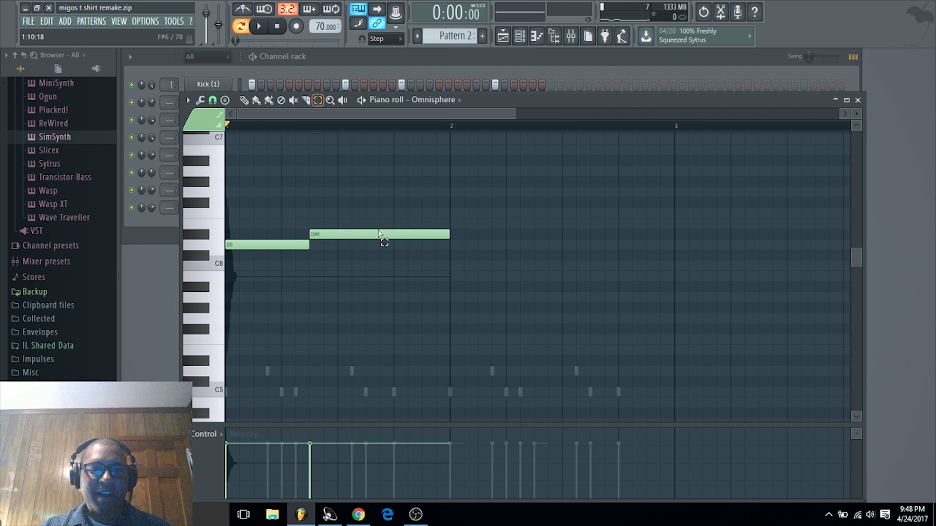
Duplicate the D6 and D#6 notes into bar 2 and play the pattern.
left_click_drag(455, 282, 223, 180)
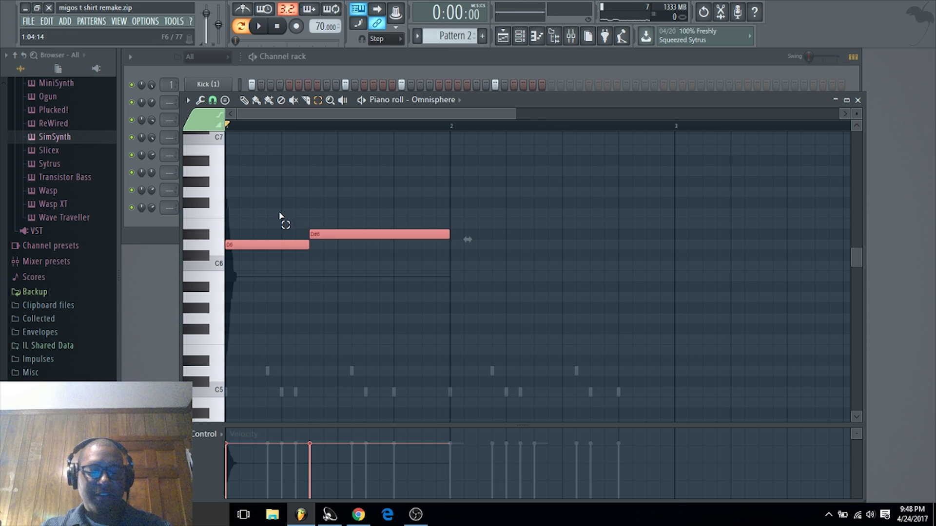
key("ctrl+b")
key("space")
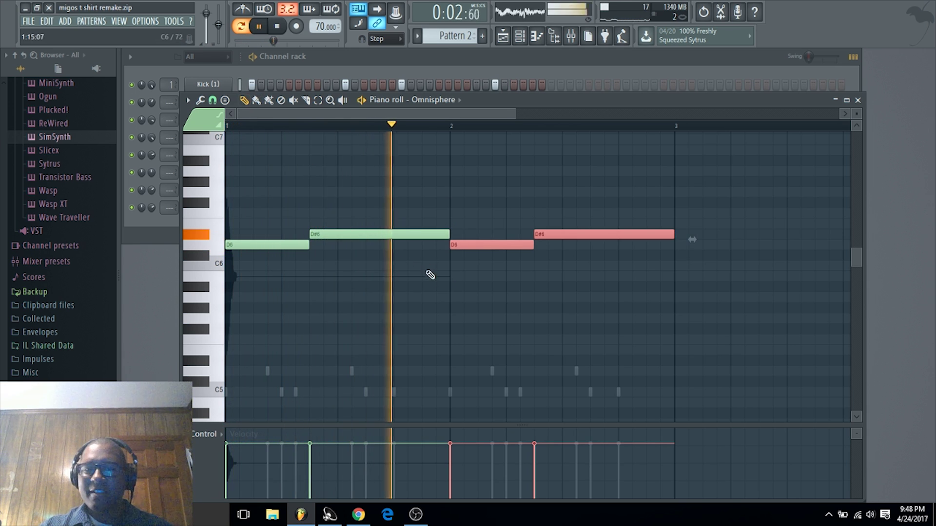
left_click(259, 278)
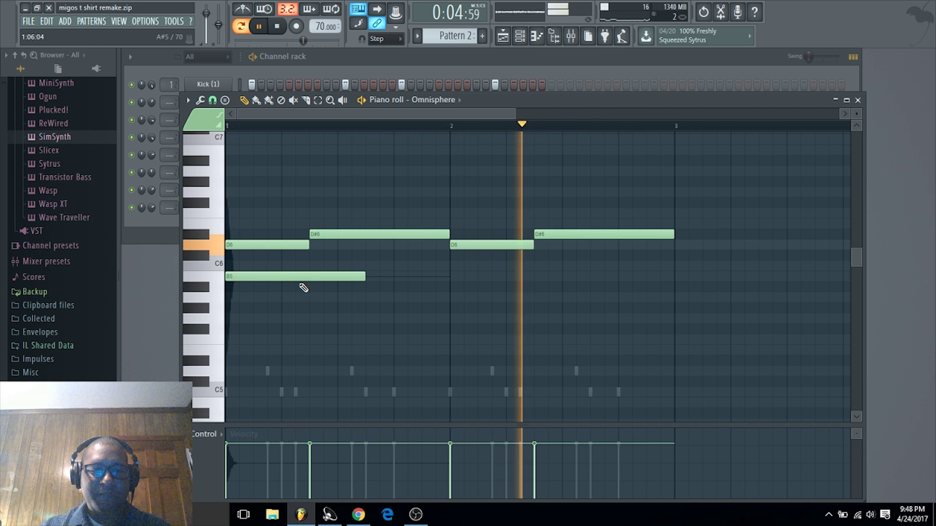
key("space")
right_click(349, 279)
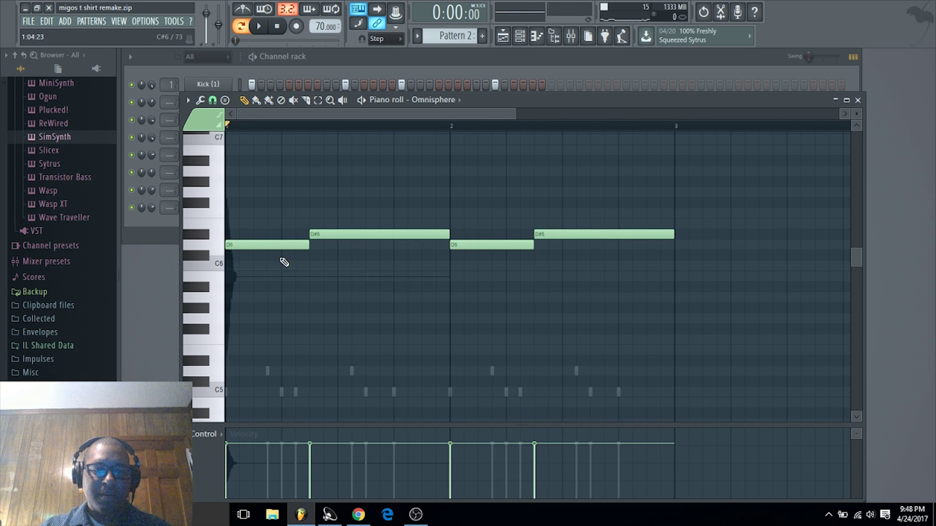
left_click(282, 255)
right_click(284, 256)
Add six-step A#5 and F5 notes under bar 1's D6, and six-step A#5 and F#5 notes from step 7.
left_click_drag(236, 275, 225, 299)
left_click(229, 339)
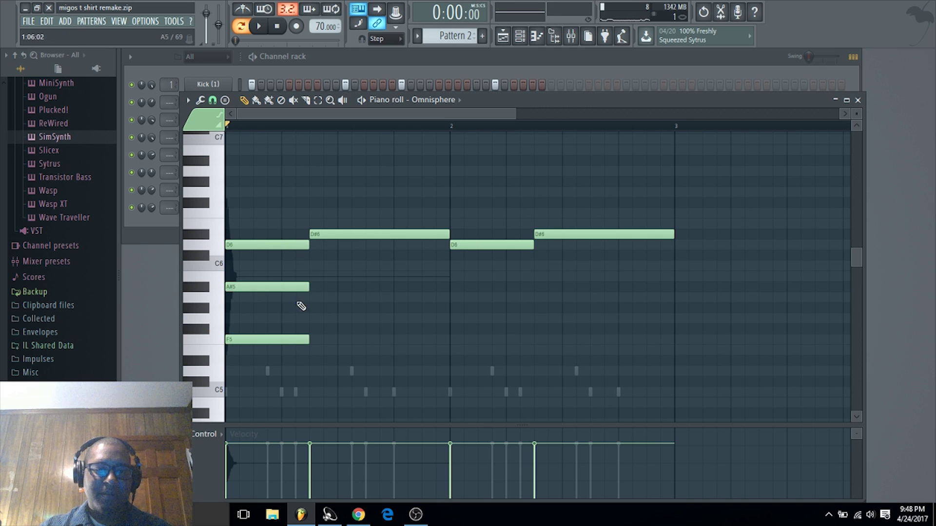
left_click(309, 276)
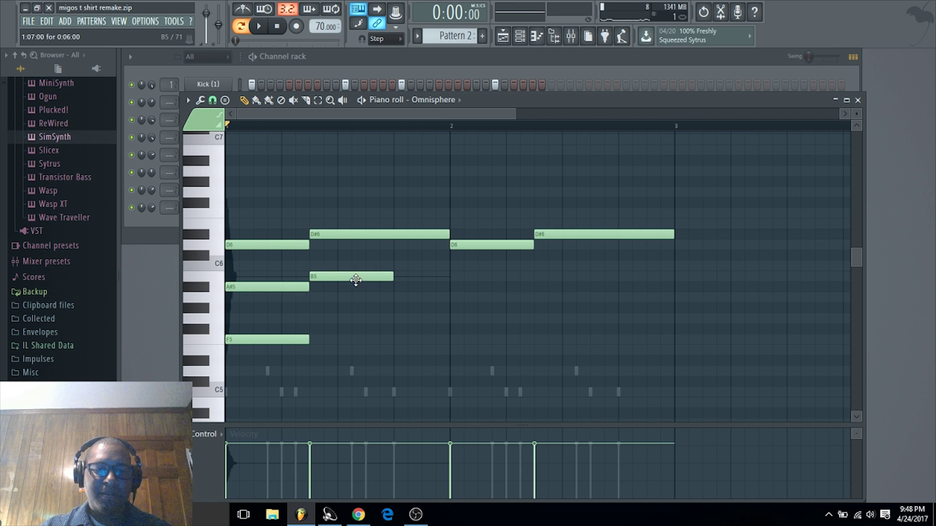
left_click_drag(355, 279, 312, 331)
left_click(314, 286)
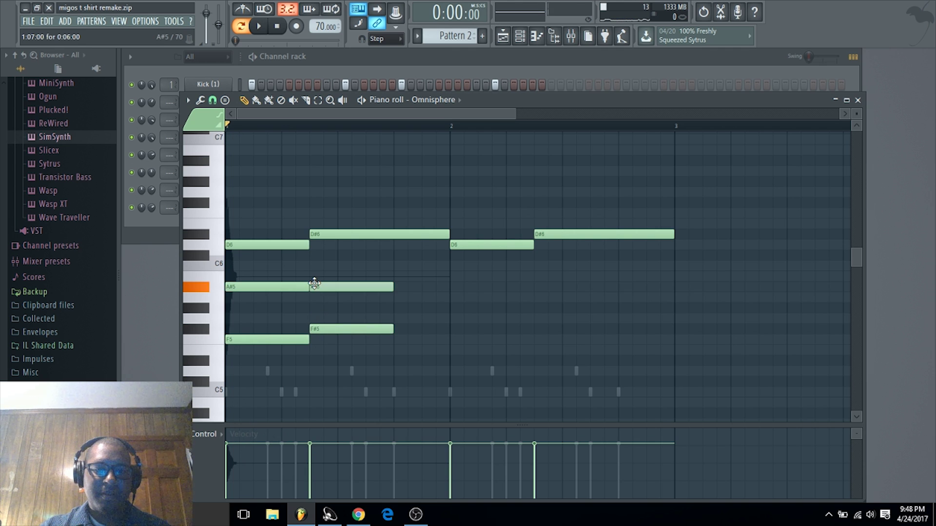
Fill steps 13 to 16 of bar 1 with one four-step A#5 and two two-step F#5 notes.
left_click(397, 287)
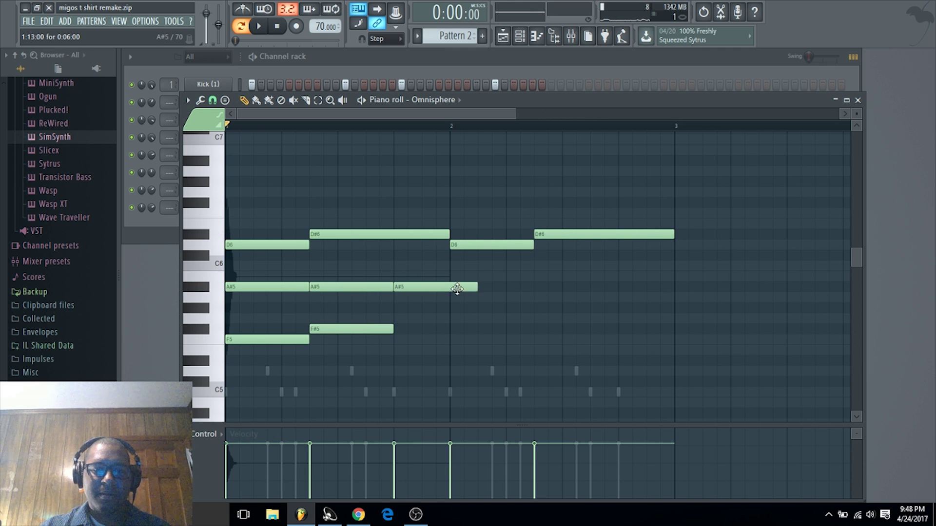
left_click_drag(479, 288, 425, 330)
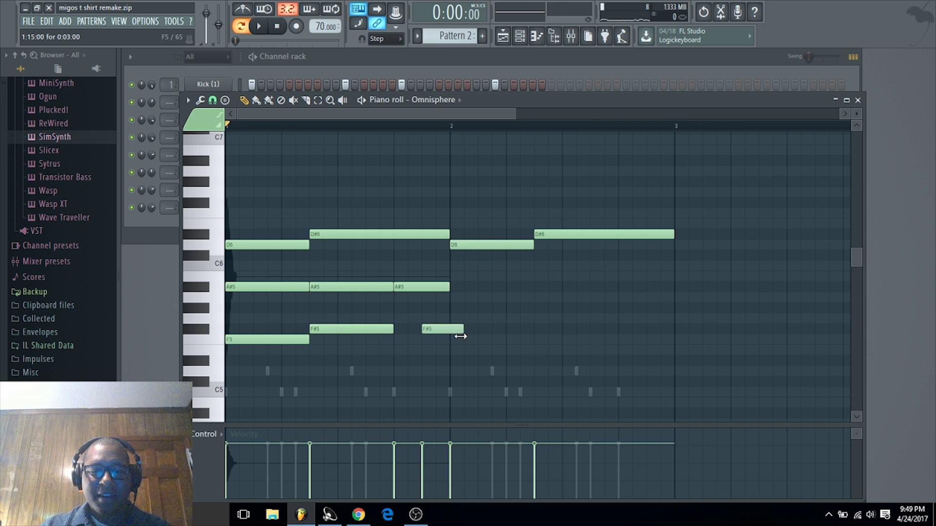
left_click(408, 332)
mouse_move(408, 332)
left_mouse_down()
mouse_move(397, 321)
mouse_move(394, 335)
left_mouse_up()
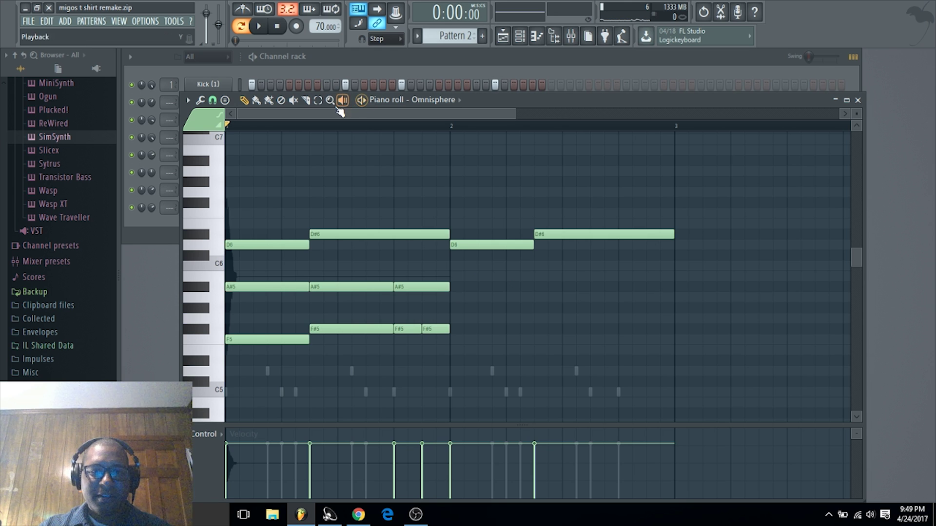
Delete bar 2's D6 and D#6 notes, duplicate all of bar 1's chord notes into bar 2 and play the pattern.
left_click(317, 99)
left_click_drag(710, 188, 483, 340)
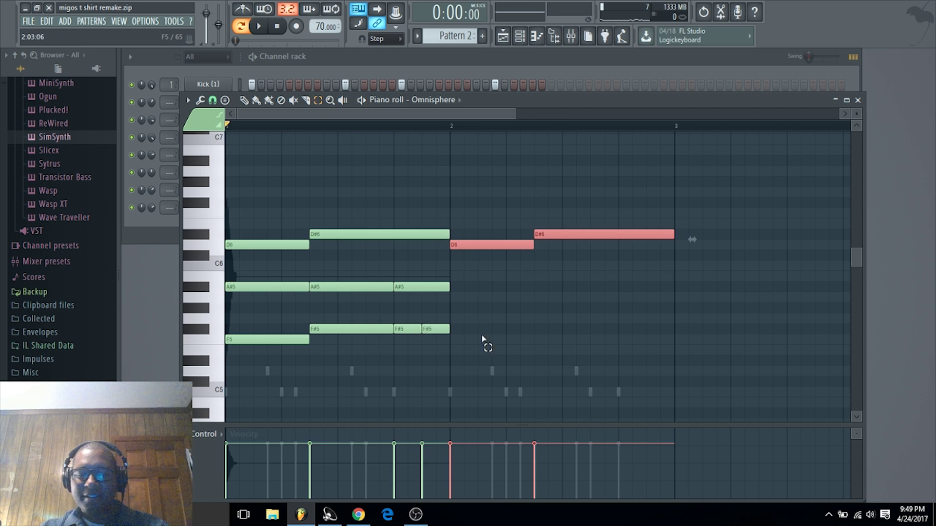
key("Delete")
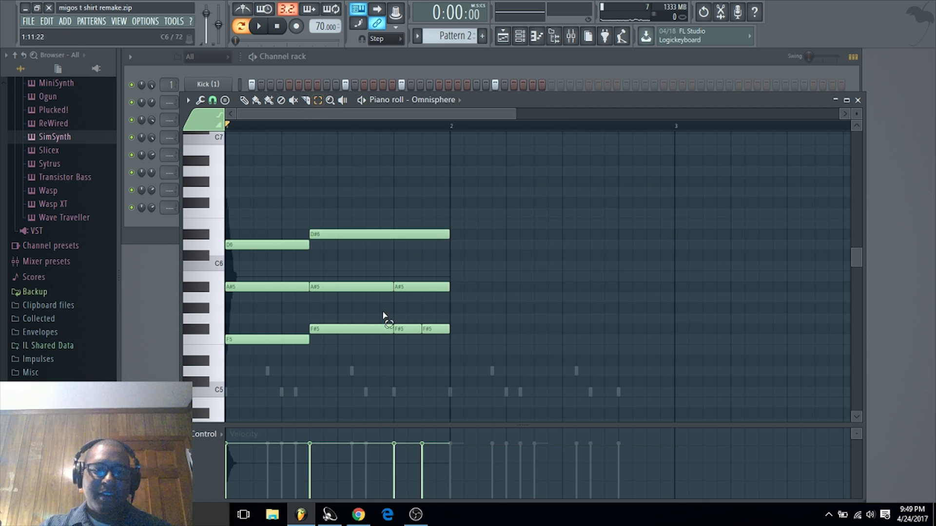
left_click_drag(467, 382, 225, 170)
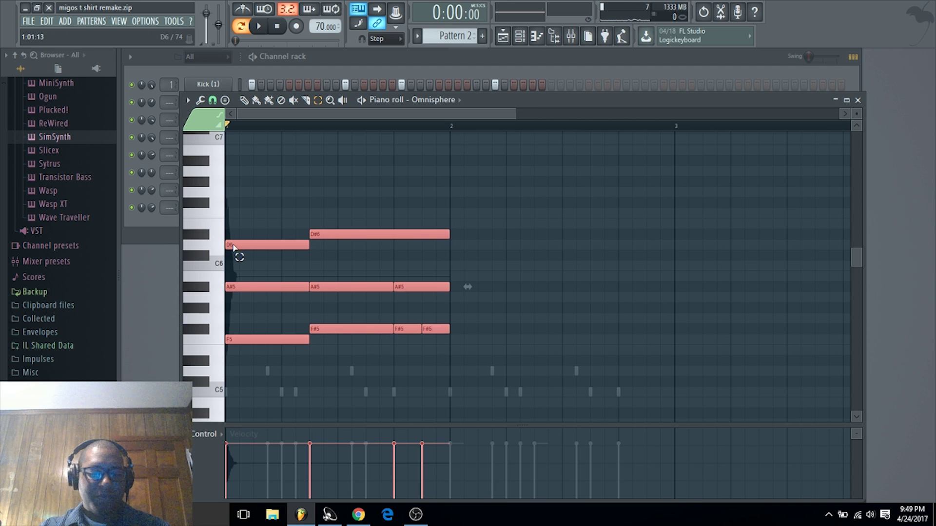
key("ctrl+b")
key("space")
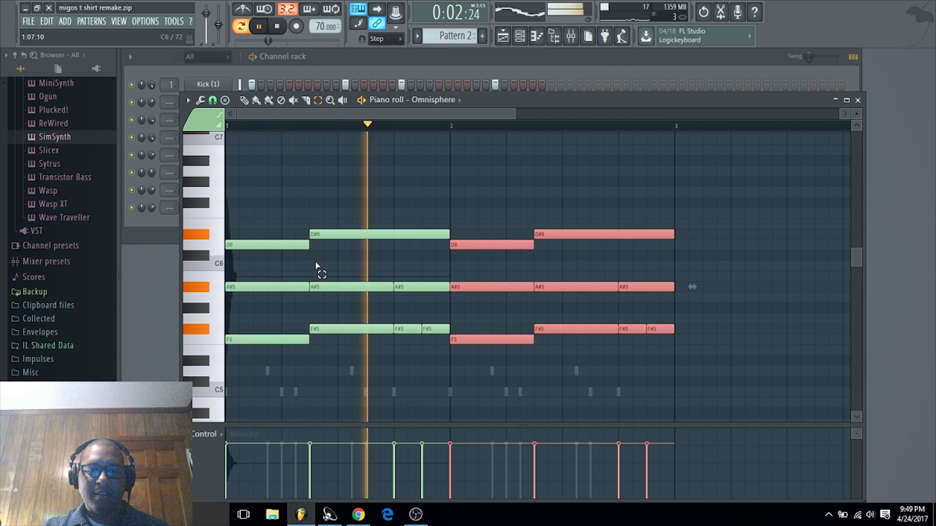
Delete the two-step F#5 note at step 13 in both bars and close the Omnisphere piano roll, stopping playback.
left_click(403, 330)
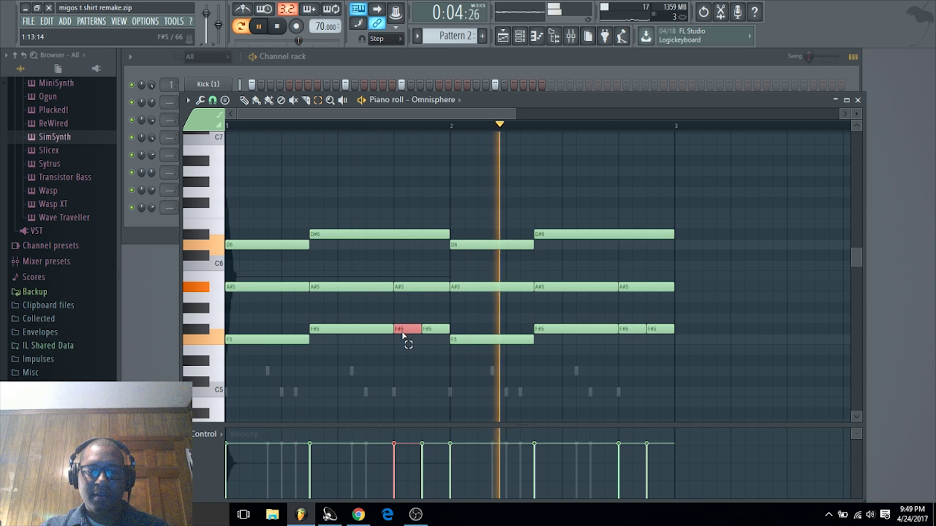
left_click(281, 99)
left_click(407, 330)
right_click(407, 330)
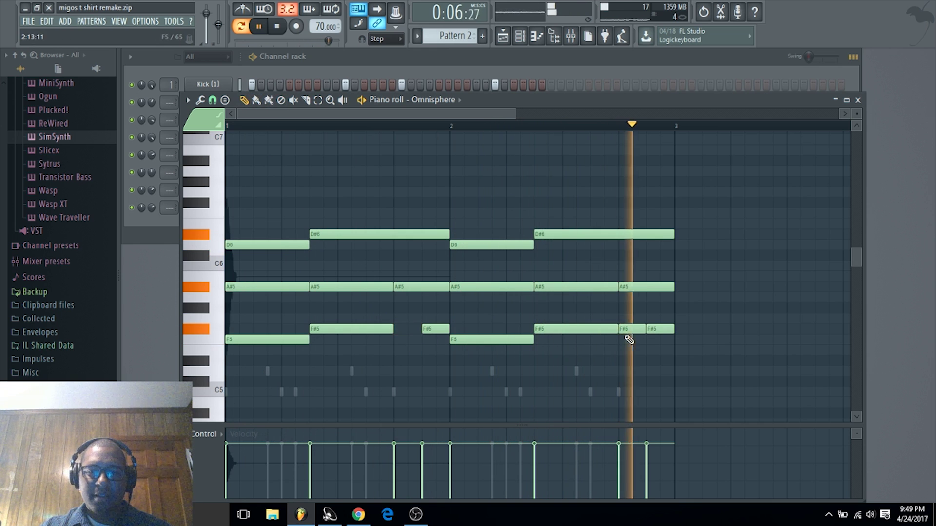
right_click(627, 330)
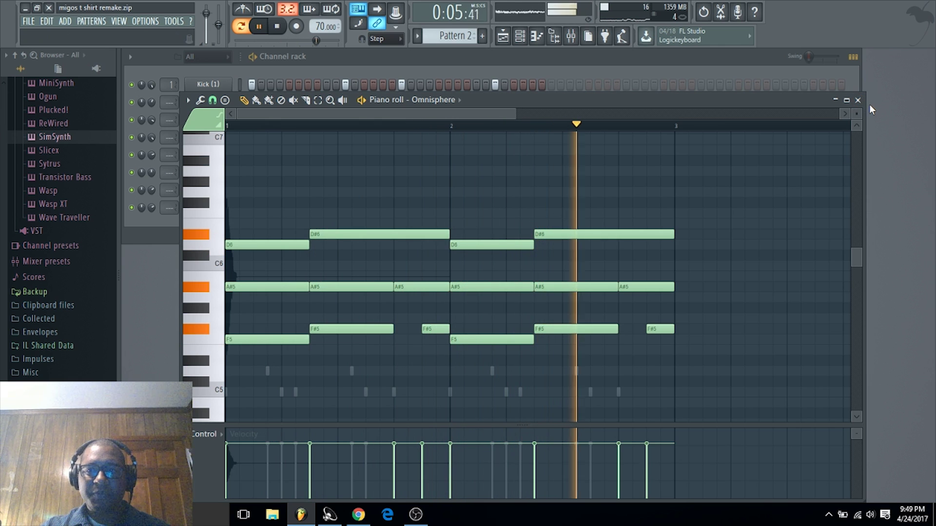
left_click(858, 100)
key("space")
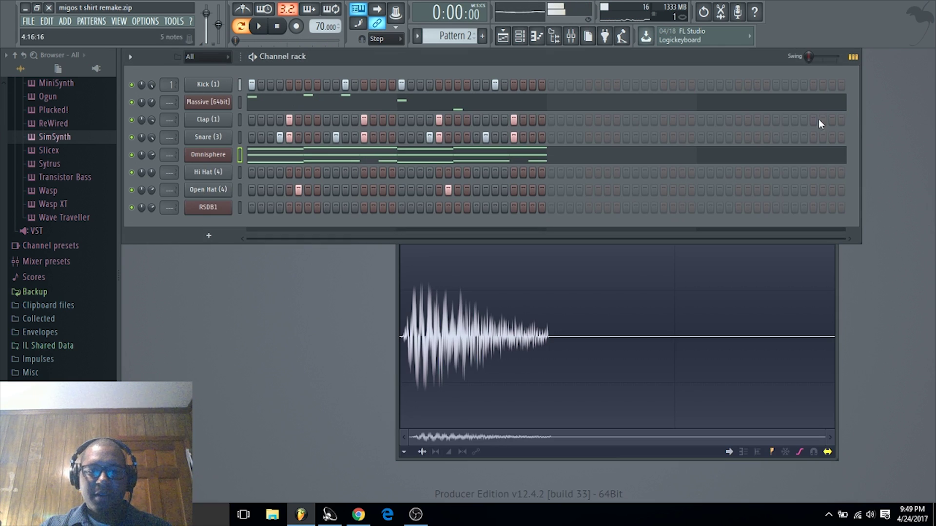
Open the Hi Hat (4) channel's piano roll and set its snap to 1/3 step.
left_click(210, 174)
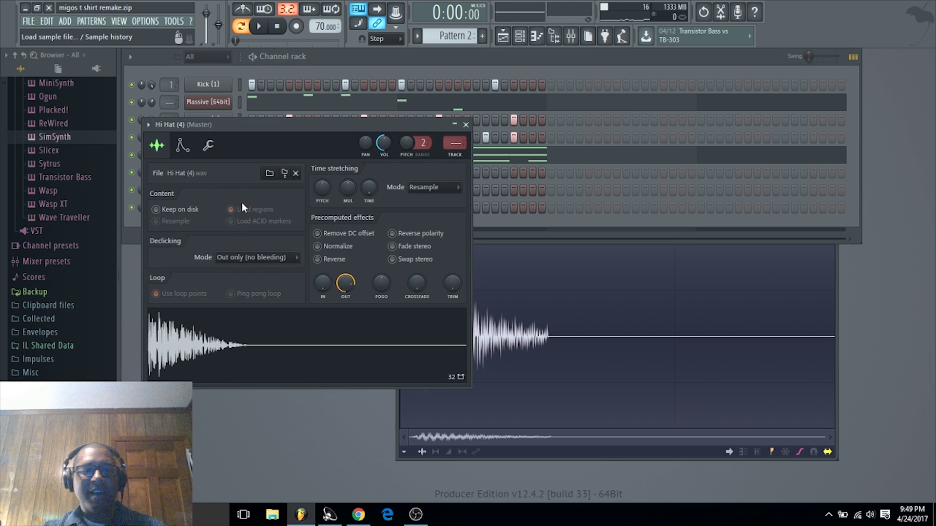
left_click(465, 125)
right_click(228, 172)
left_click(263, 175)
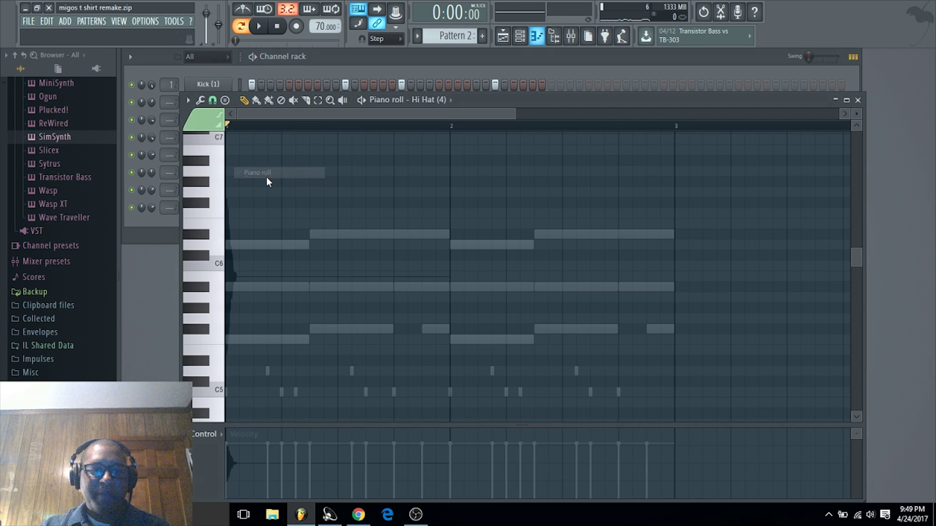
left_click(212, 101)
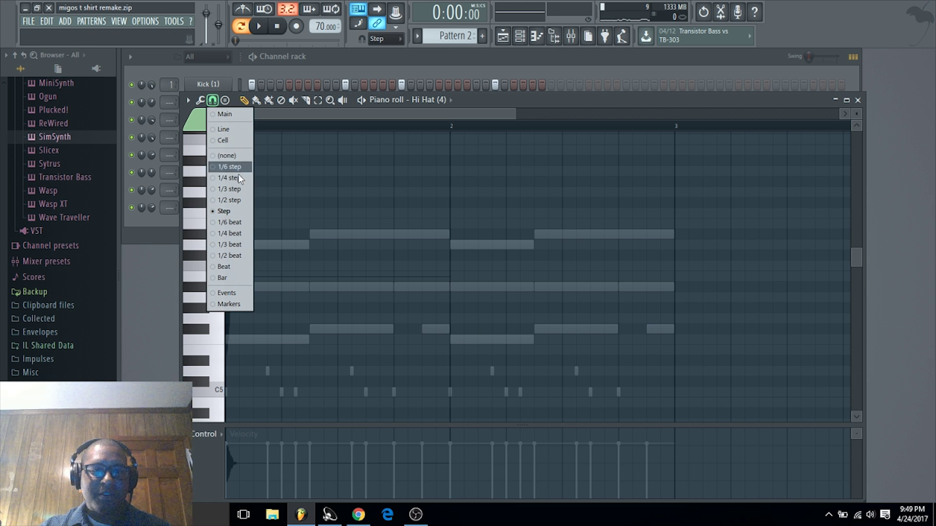
left_click(237, 190)
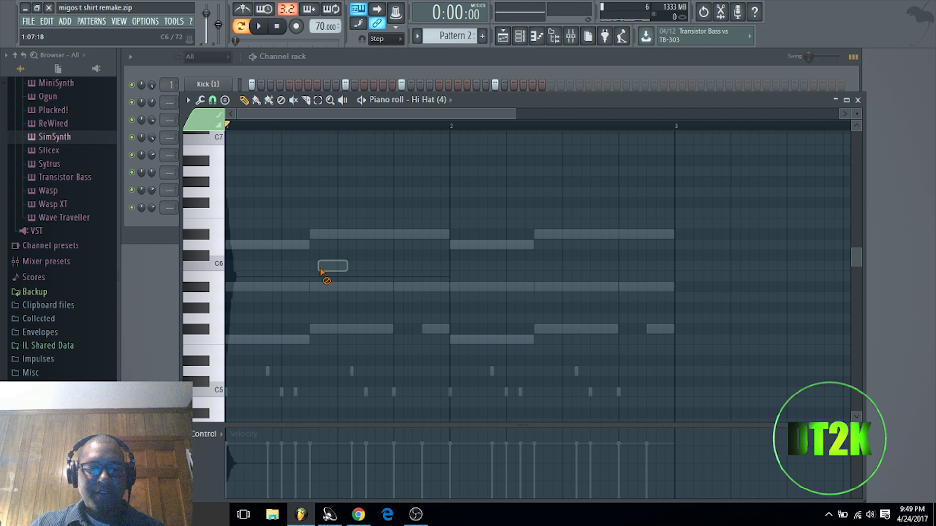
Add two C5 hi-hat notes at step 7 of bar 1 and a six-note descending roll from C5 to G4 over steps 15 and 16.
scroll(320, 378, "down", 3)
left_click(305, 361)
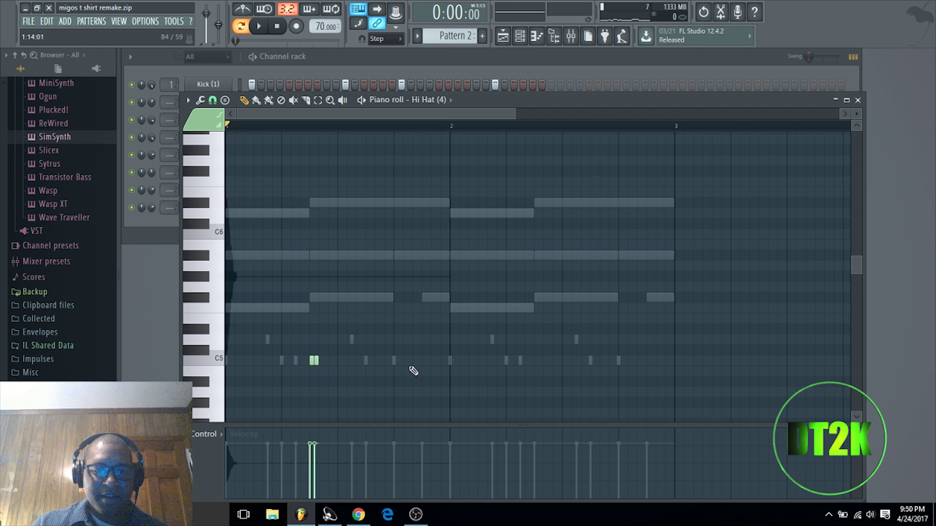
left_click(422, 360)
right_click(426, 362)
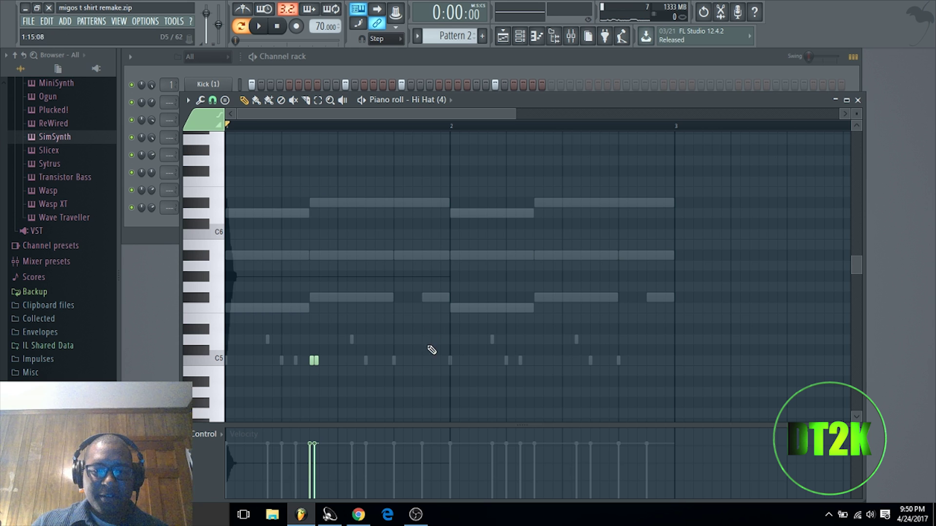
left_click(424, 360)
left_click(428, 371)
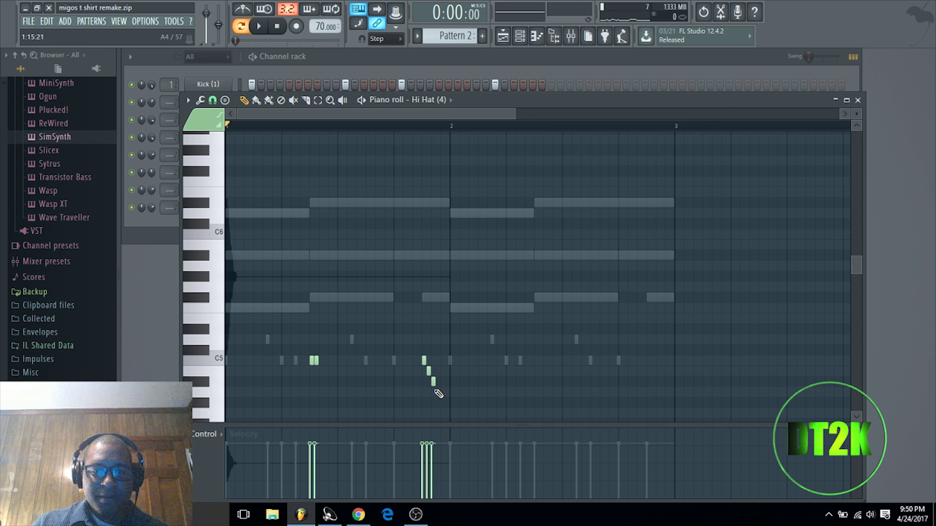
left_click(437, 392)
left_click(442, 403)
left_click(448, 413)
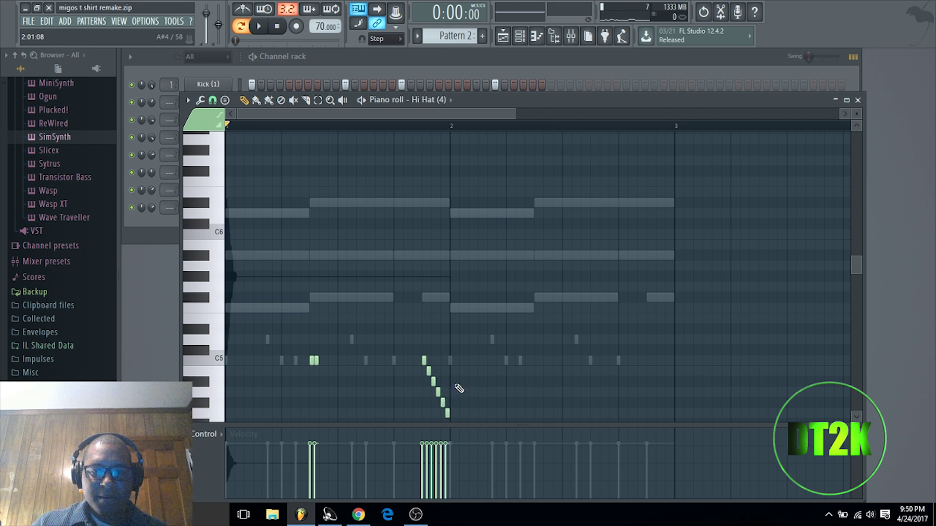
Add hi-hat notes in bar 2: one C5 at the start, two C5 at step 7, and a six-note C5-to-G4 roll over steps 15 and 16.
left_click(452, 360)
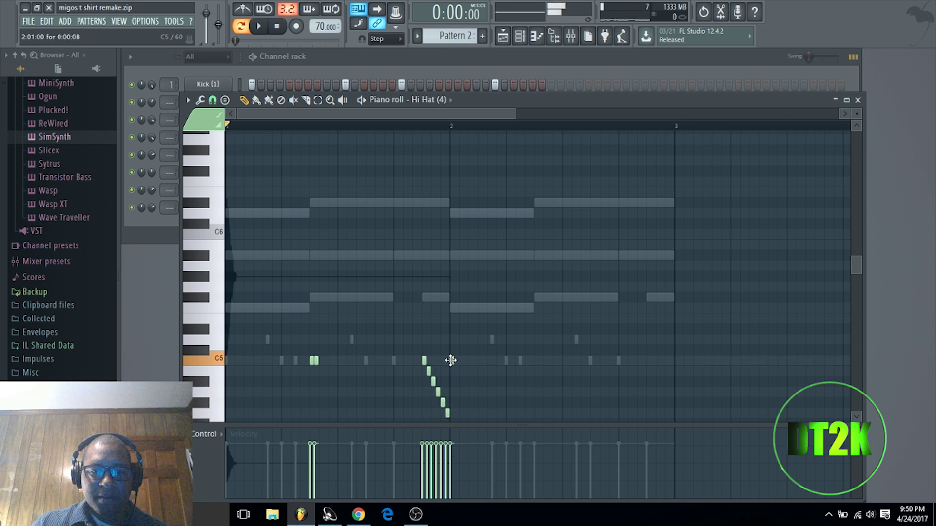
left_click(536, 361)
left_click(540, 360)
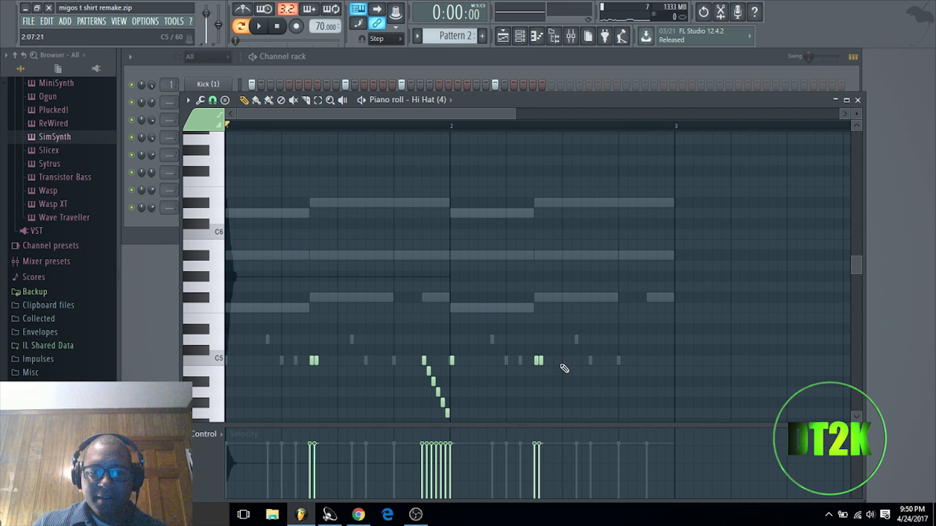
left_click(653, 371)
left_click(658, 381)
left_click(662, 391)
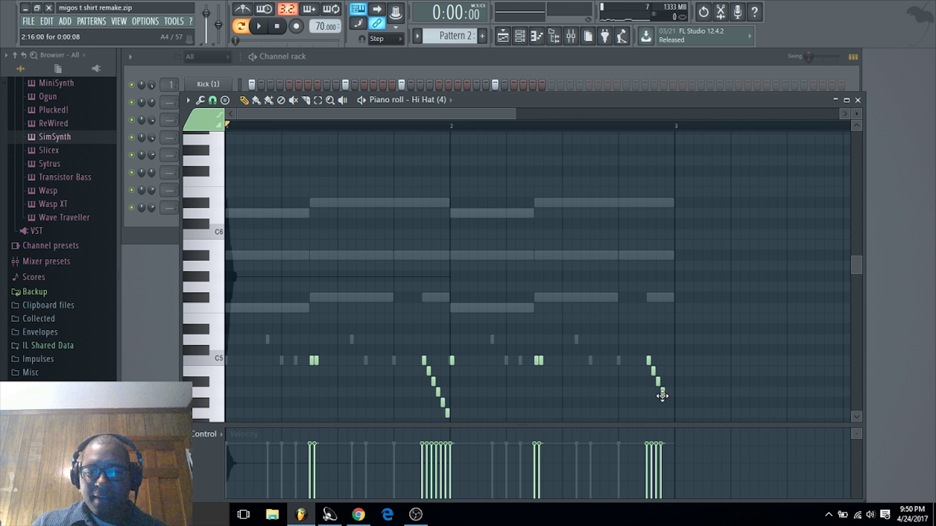
scroll(669, 420, "down", 1)
left_click(670, 411)
scroll(663, 419, "down", 1)
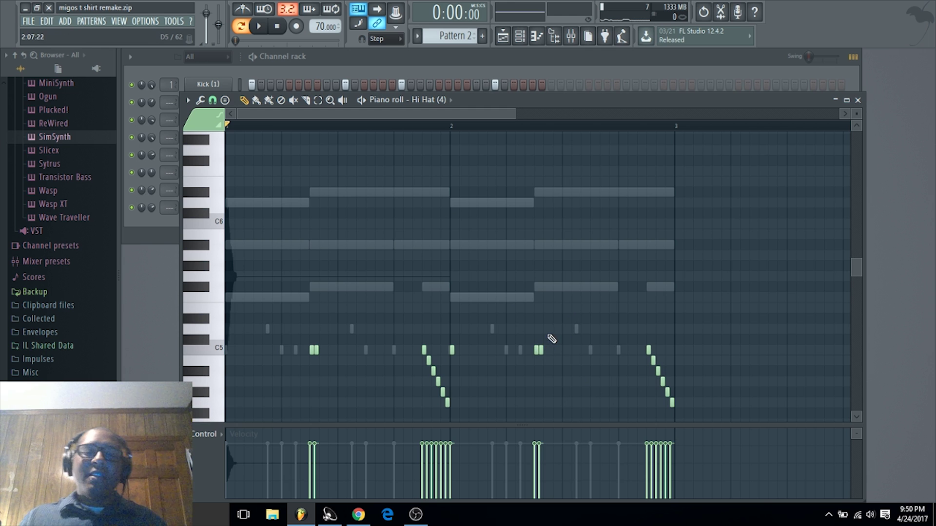
Play the pattern and lower the Hi Hat (4) channel's volume to about 60%.
left_click(162, 222)
key("space")
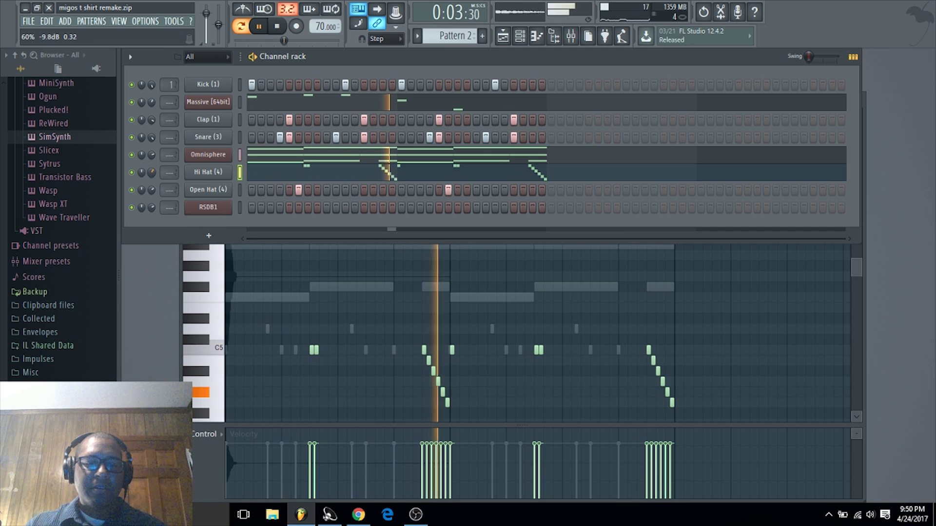
left_click_drag(152, 172, 152, 174)
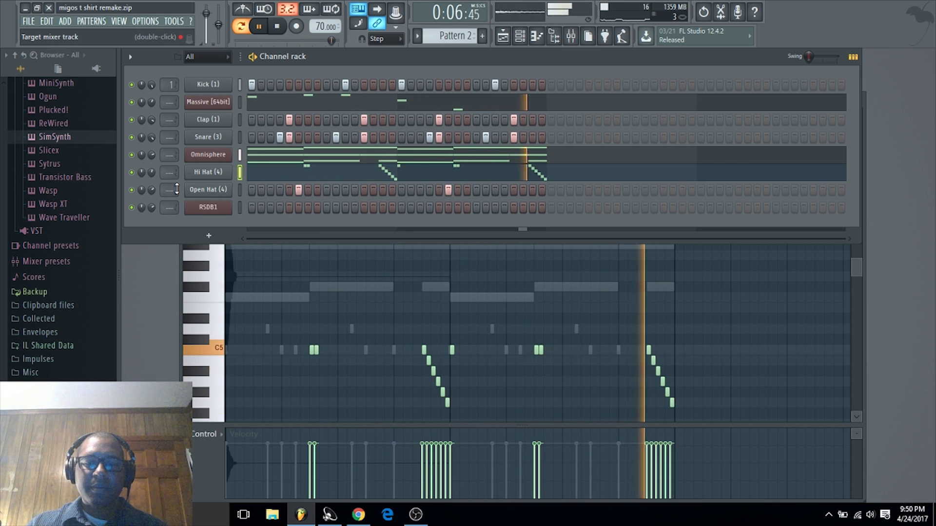
Add a C5 hi-hat note at the very start of bar 1, close the piano roll and stop playback.
left_click(227, 350)
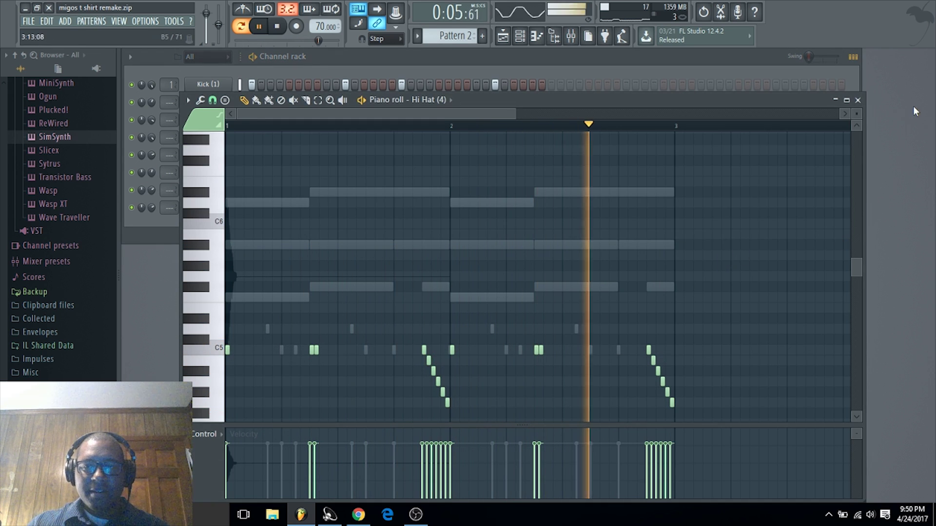
left_click(858, 99)
key("space")
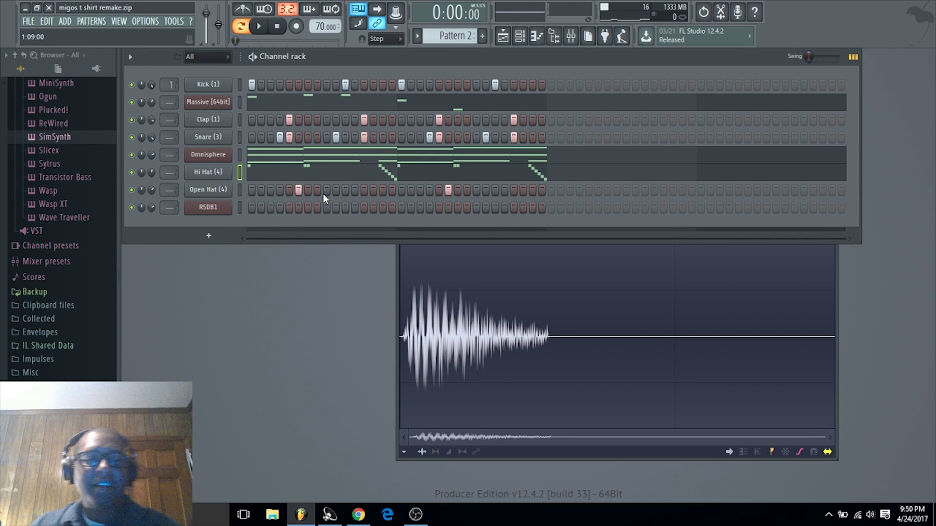
Open the RSDB1 plugin, view the Dillie Base VST product page on dilliot2k.com in Chrome, and switch back to FL Studio.
left_click(212, 211)
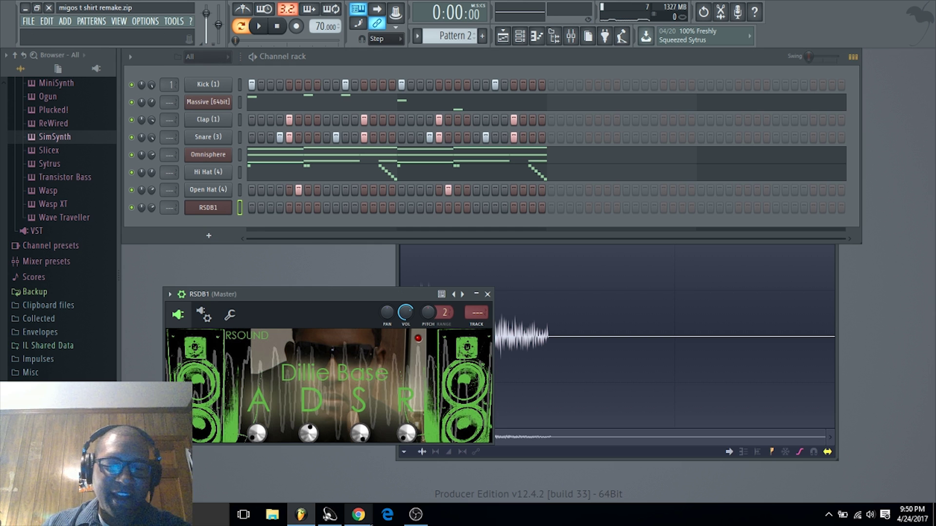
left_click(358, 515)
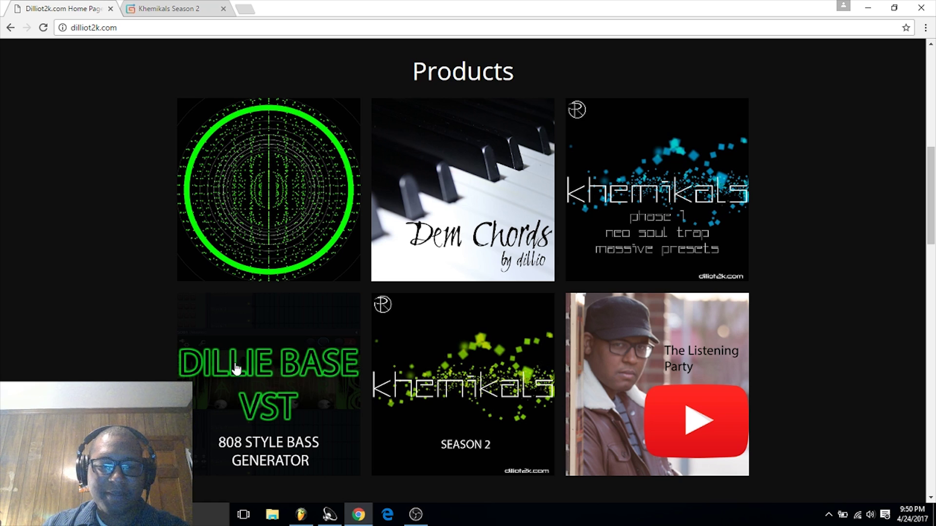
left_click(256, 379)
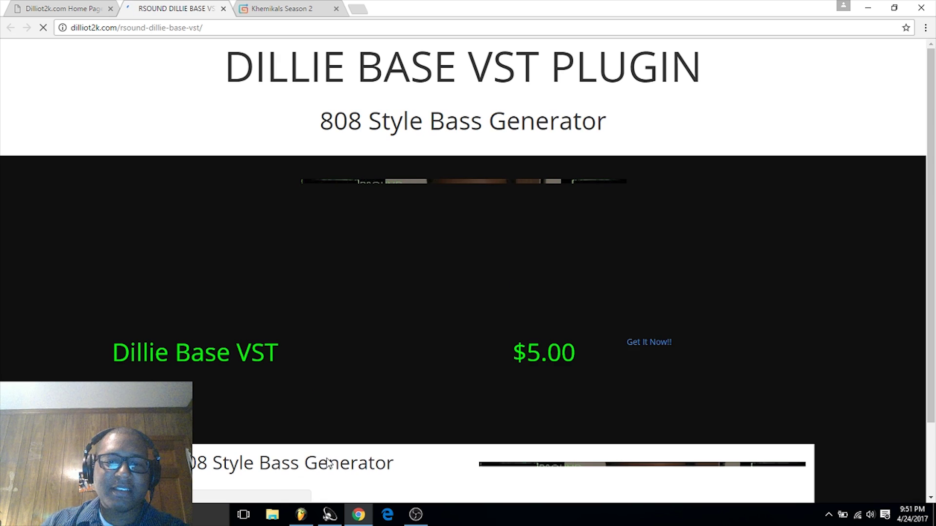
scroll(333, 388, "down", 2)
scroll(346, 380, "up", 2)
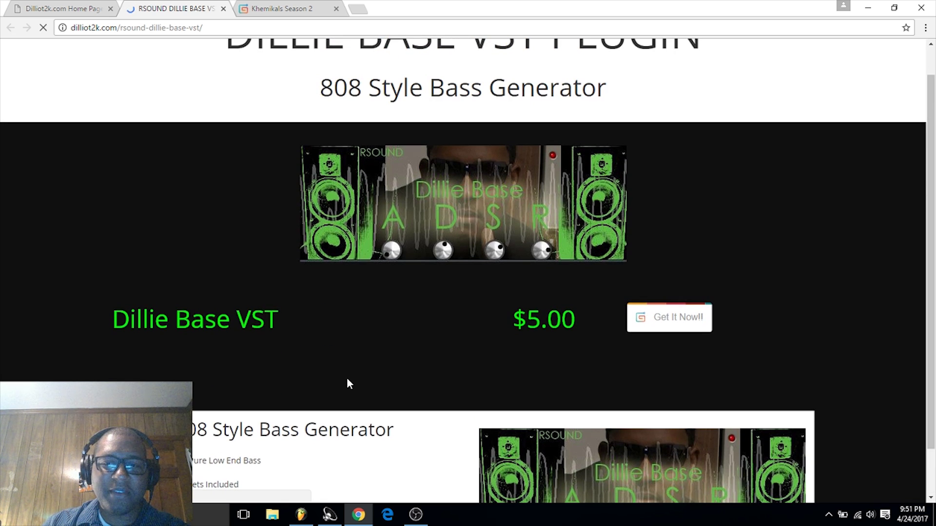
left_click(301, 515)
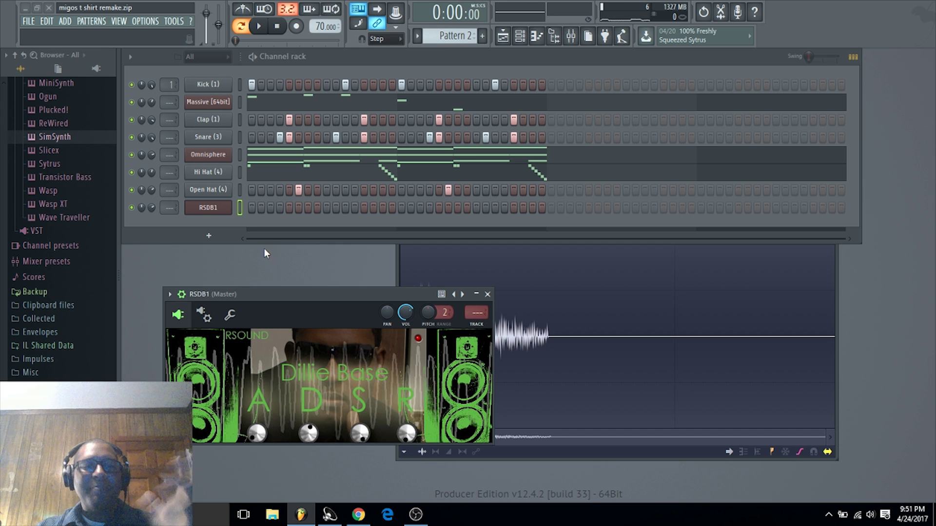
Open the RSDB1 channel's piano roll and add a four-step C4 note at step 13 of bar 1.
right_click(231, 205)
left_click(268, 208)
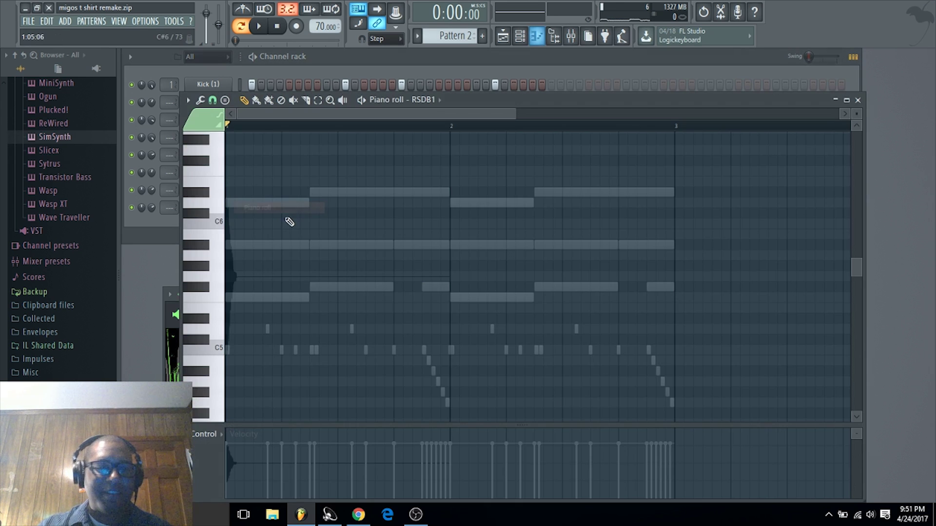
scroll(260, 382, "down", 3)
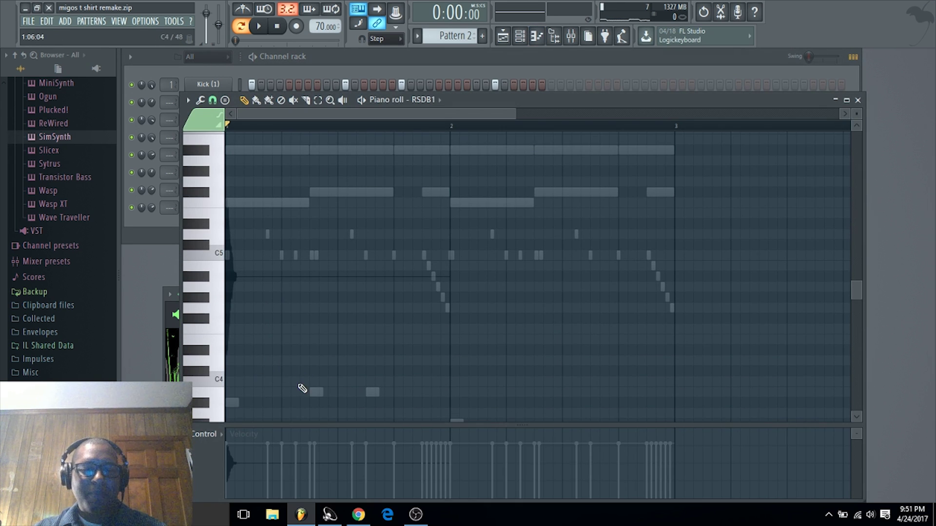
key("space")
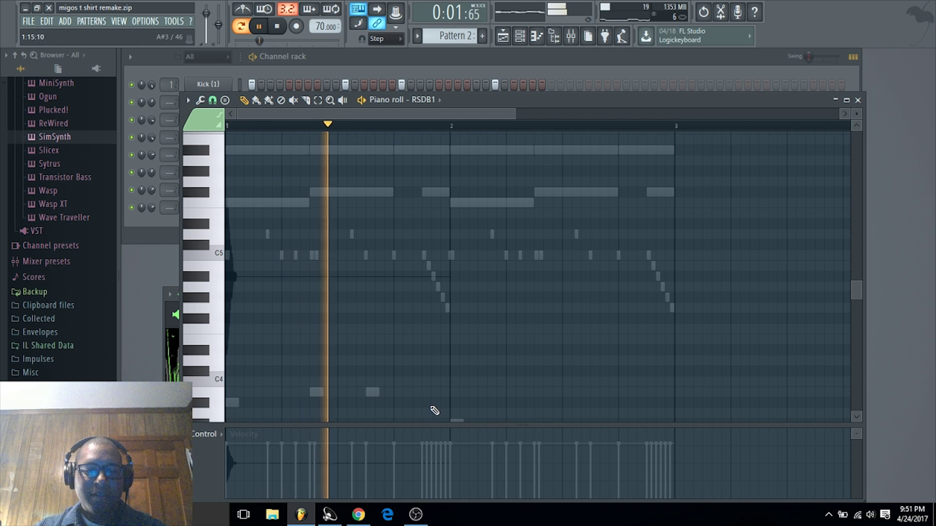
key("space")
left_click(395, 382)
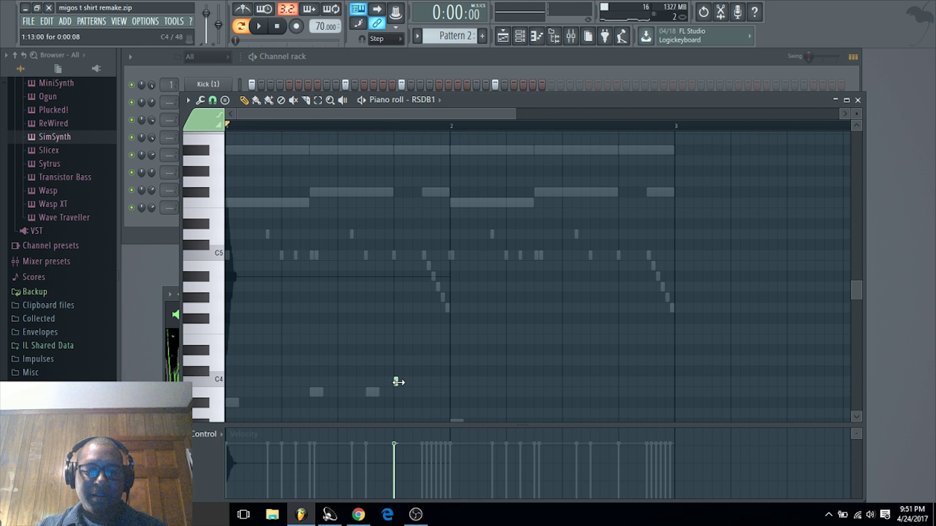
left_click_drag(401, 382, 445, 383)
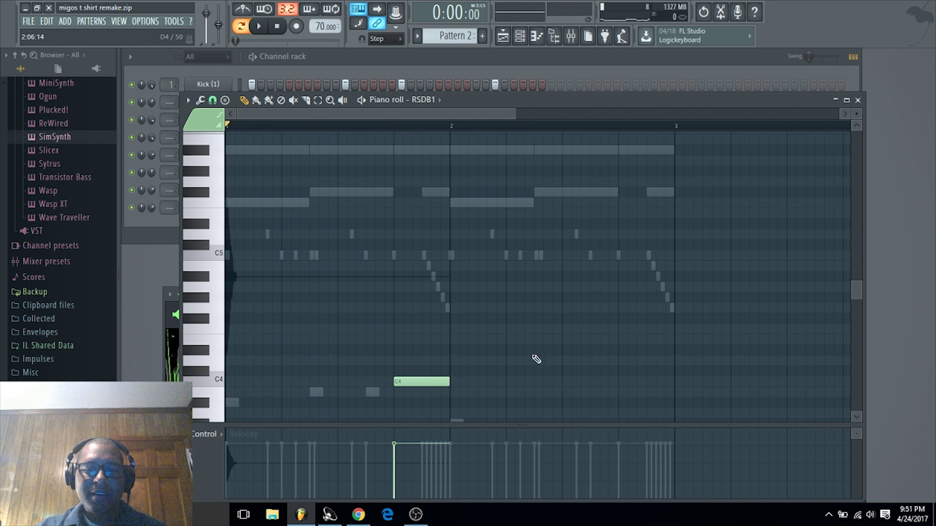
Set the piano roll snap to Step and add a four-step D#4 note at step 9 of bar 2.
scroll(580, 262, "up", 2)
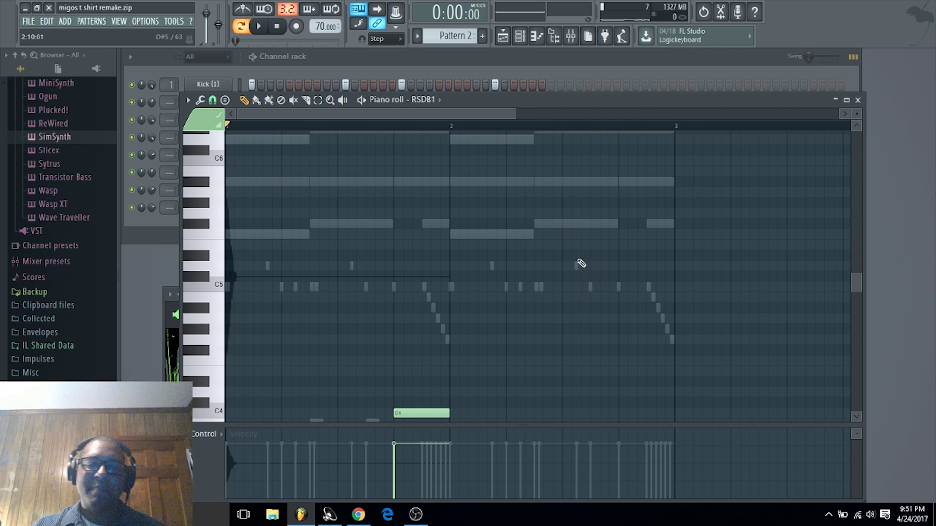
left_click_drag(559, 276, 564, 378)
right_click(565, 380)
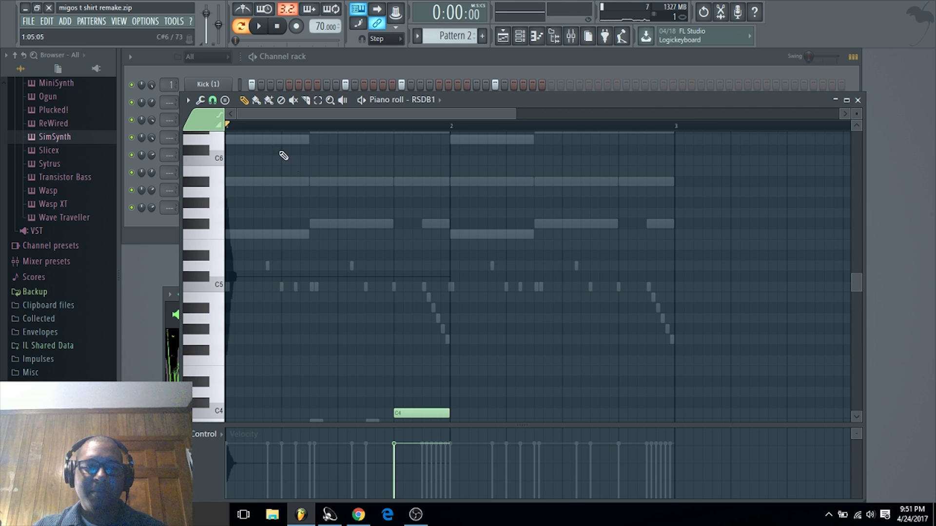
left_click(212, 101)
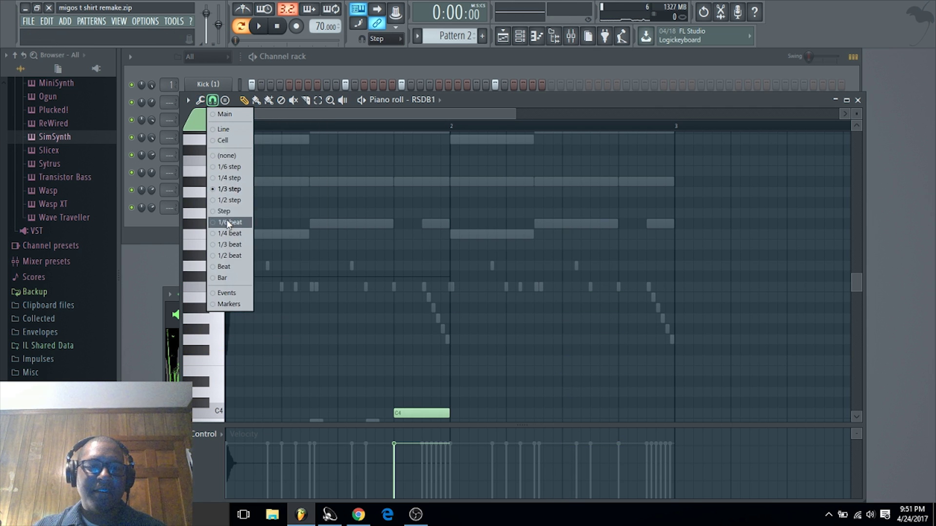
left_click(229, 222)
left_click(213, 101)
left_click(232, 210)
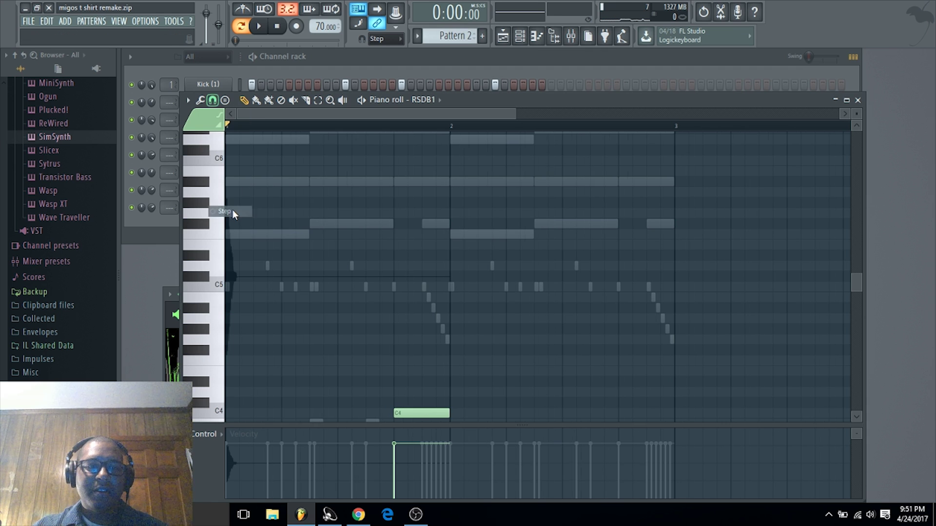
left_click_drag(580, 349, 571, 390)
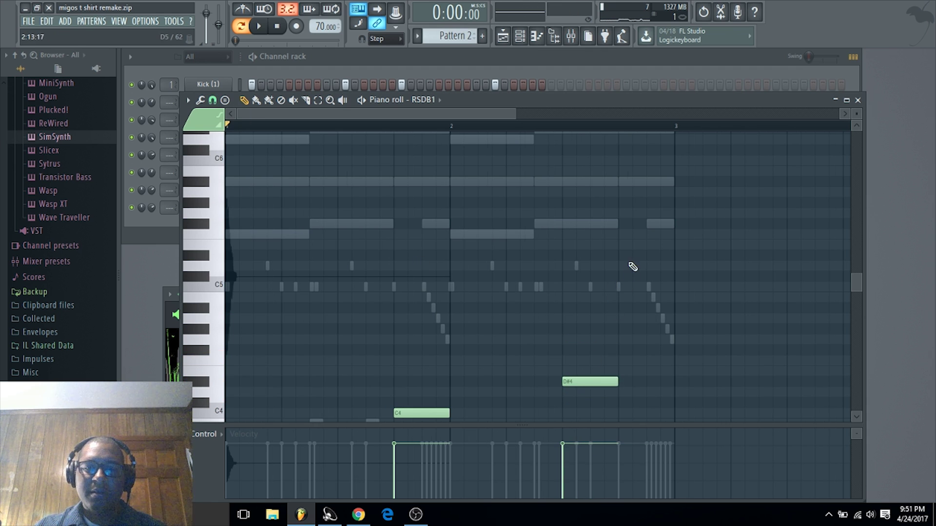
Add a four-step A#4 note at step 13 of bar 2 in the RSDB1 piano roll and slightly raise the channel's volume.
left_click_drag(632, 266, 620, 247)
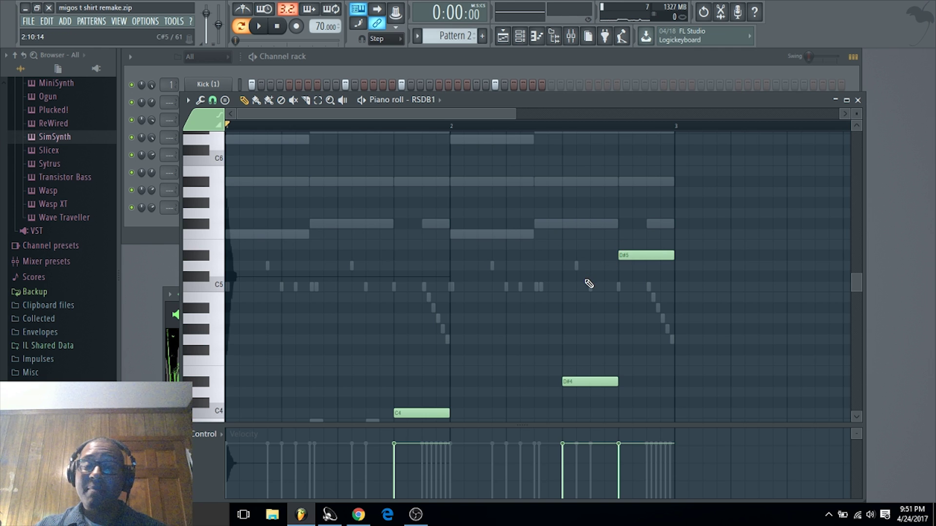
key("space")
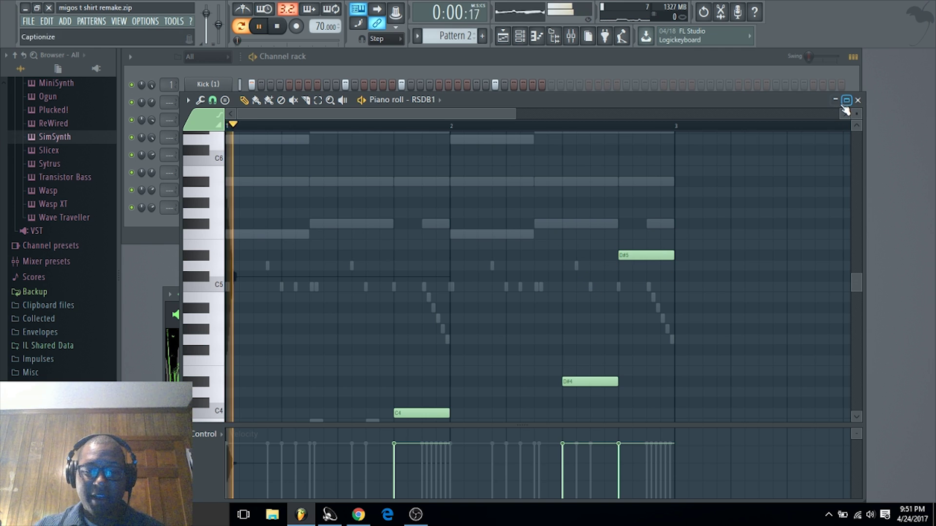
left_click_drag(152, 208, 152, 202)
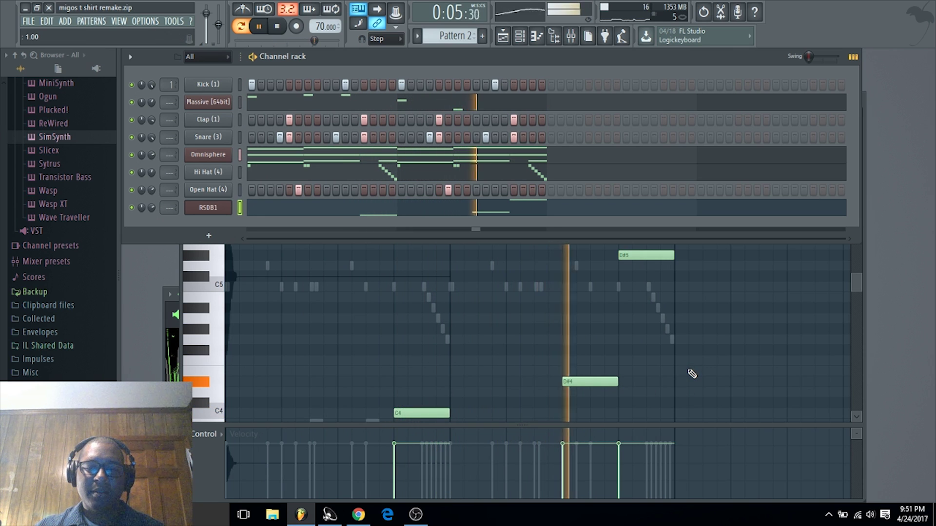
key("space")
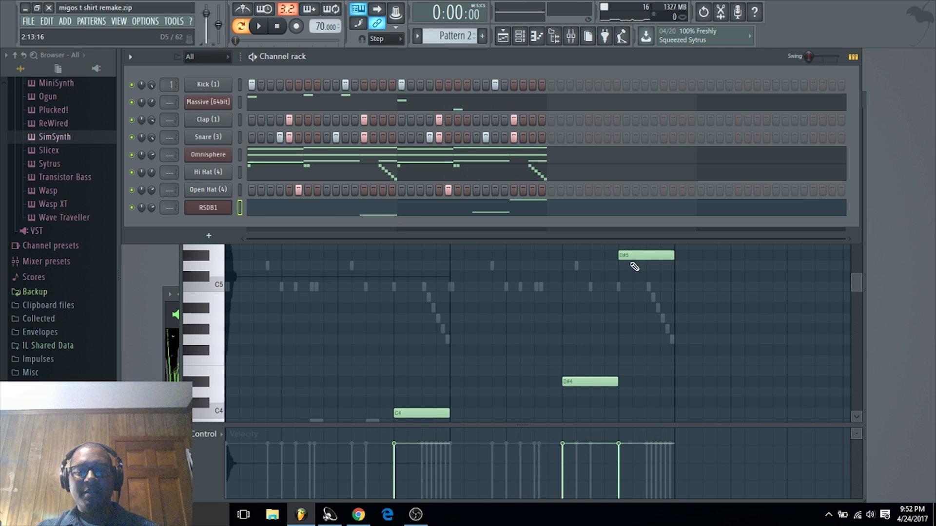
left_click_drag(634, 266, 633, 317)
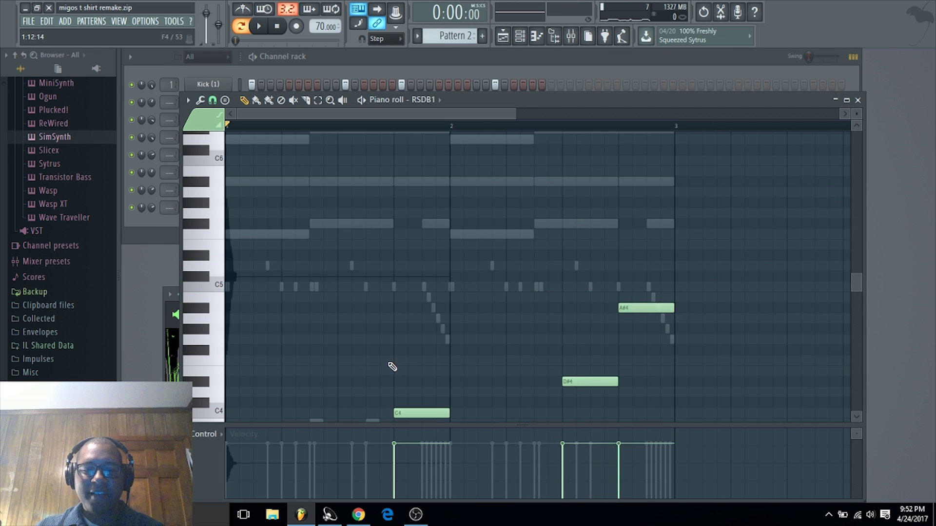
left_click(857, 100)
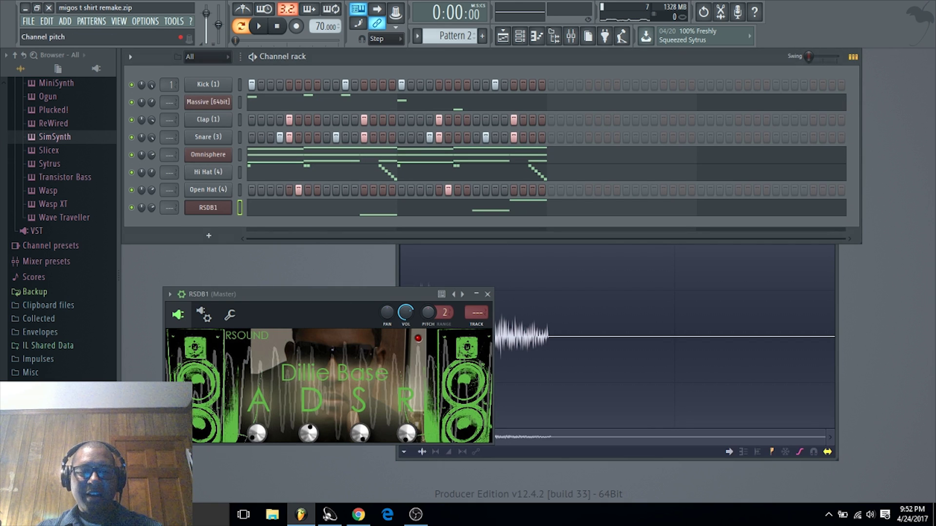
Set the RSDB1 channel's pitch range to 12 and create an automation clip for its channel pitch.
right_click(423, 314)
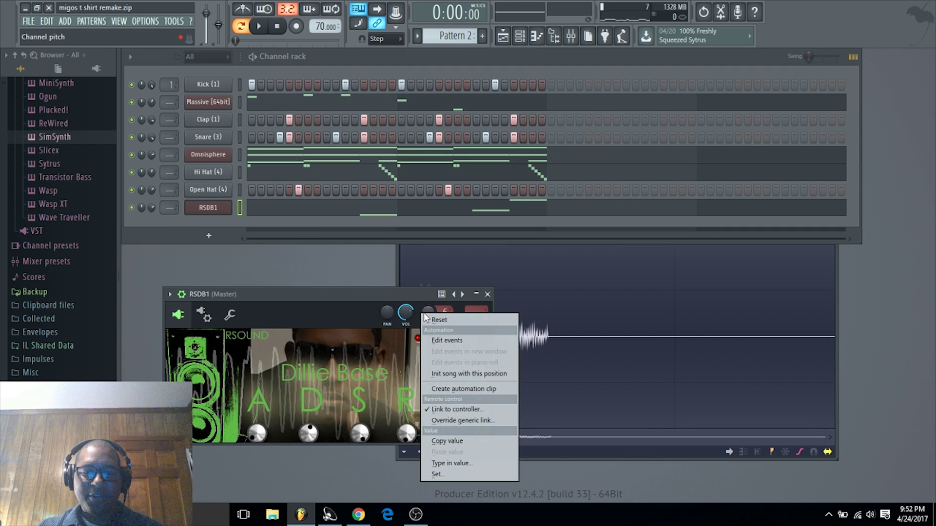
left_click(438, 323)
left_click_drag(444, 313, 443, 306)
right_click(431, 313)
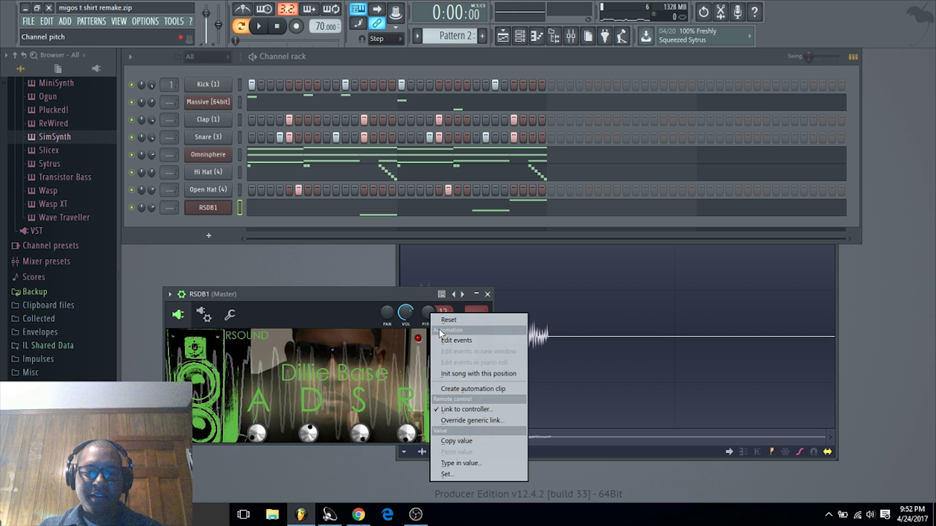
left_click(470, 387)
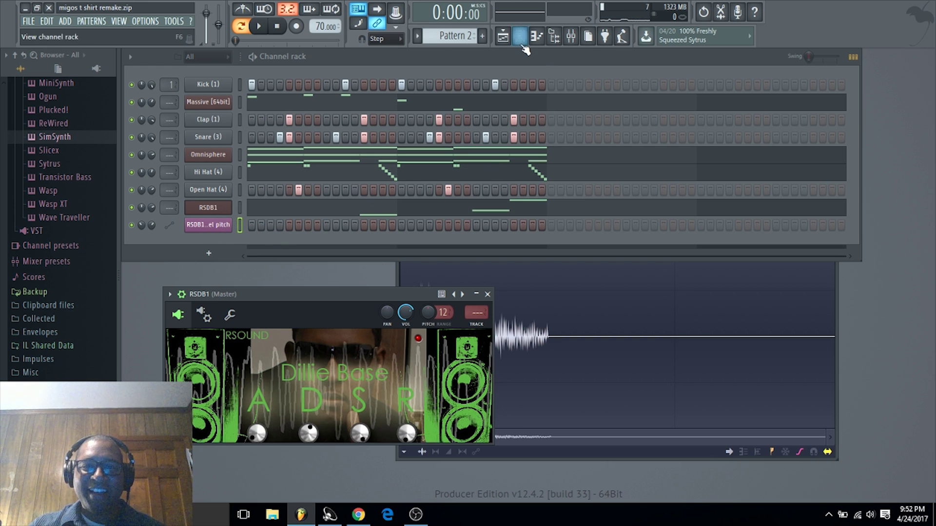
Open the playlist and place a Pattern 2 clip on Track 2 at bar 1.
left_click(502, 36)
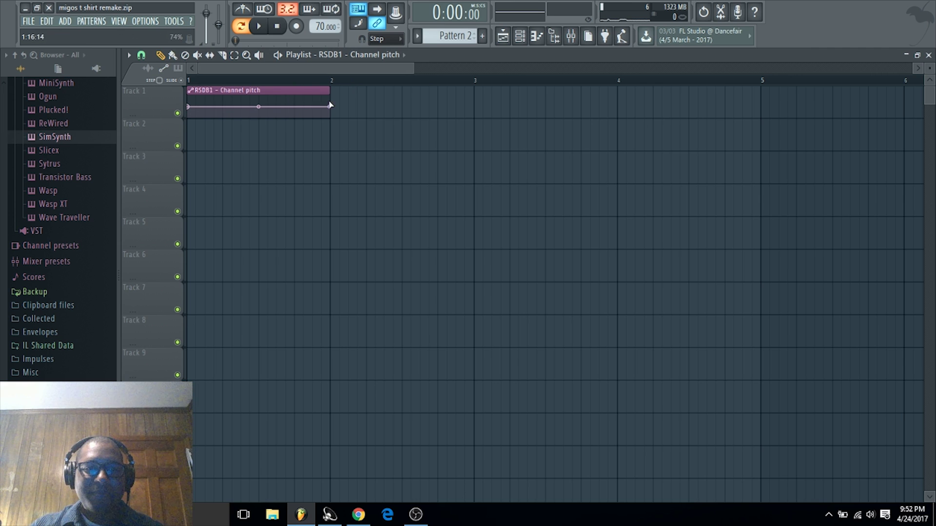
key("space")
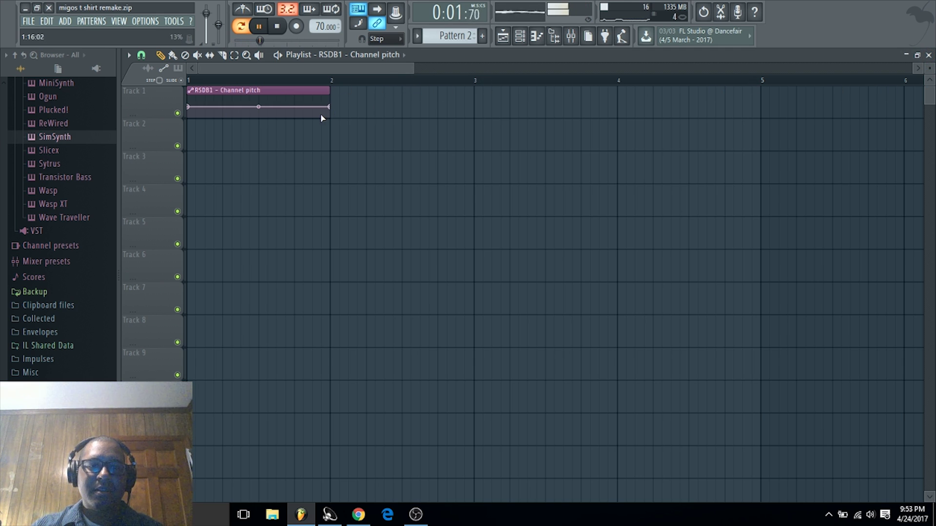
key("space")
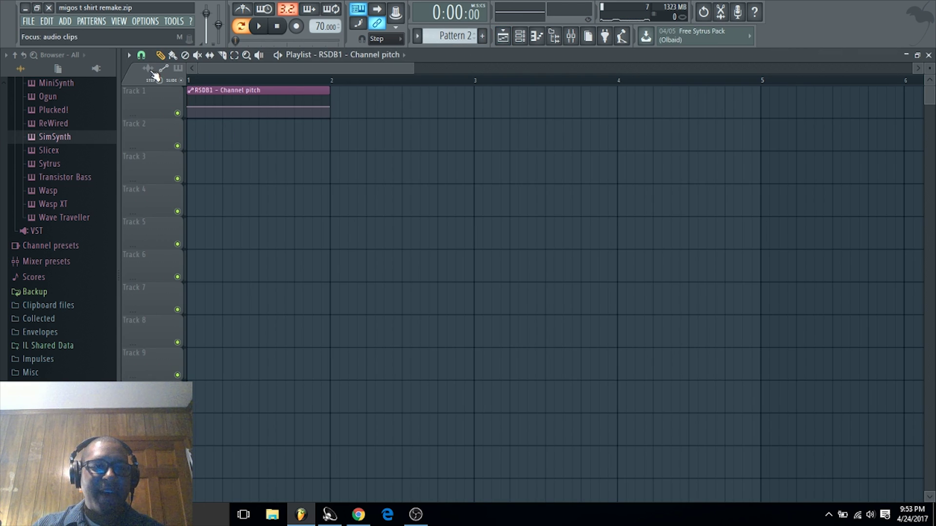
left_click(178, 68)
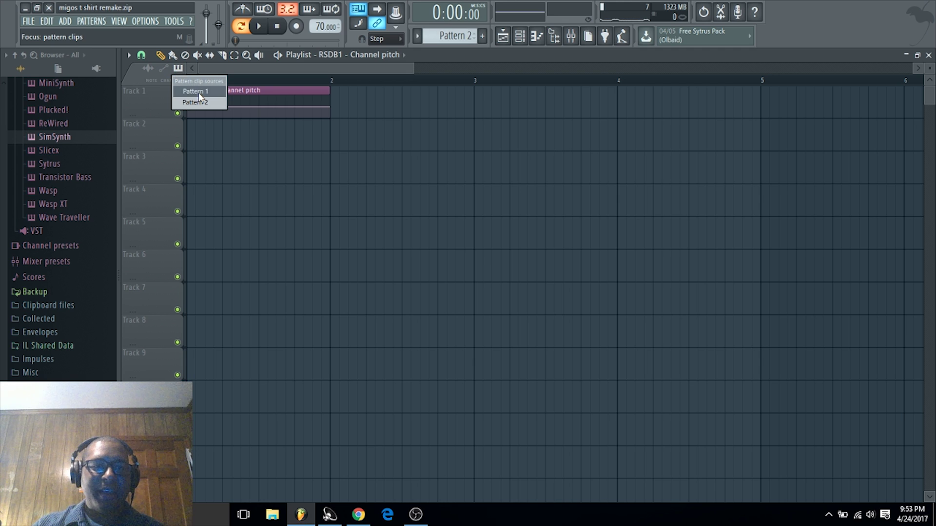
left_click(197, 93)
left_click(178, 69)
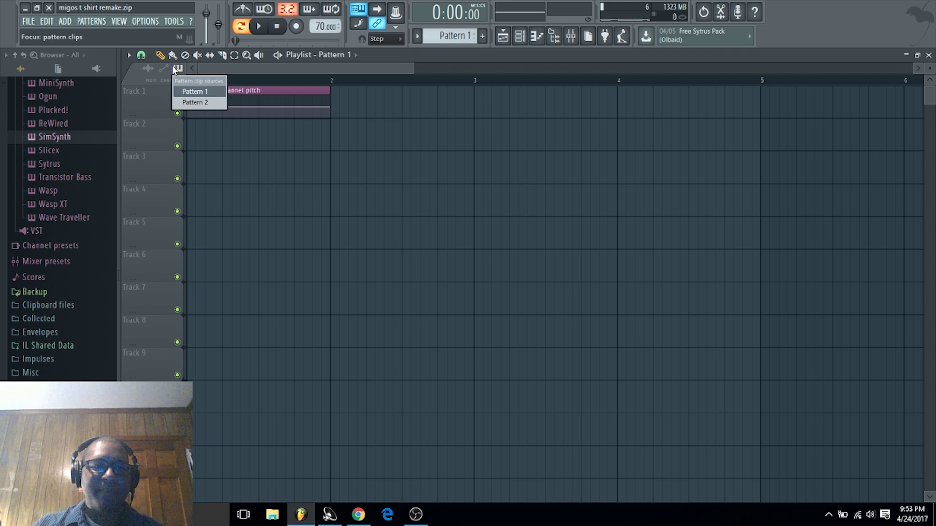
left_click(189, 103)
left_click(197, 139)
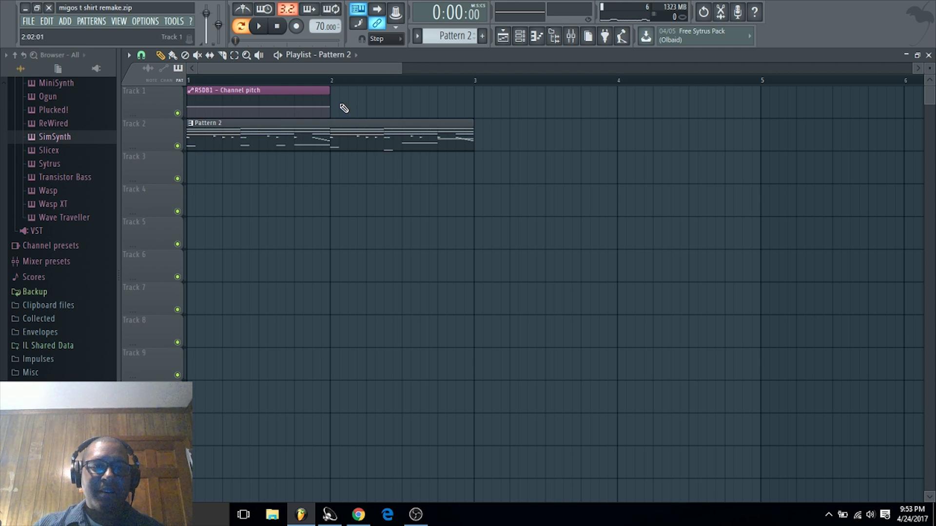
Extend the RSDB1 channel pitch clip to the start of bar 3 and set its end point there, level with the start point.
left_click_drag(330, 98, 478, 106)
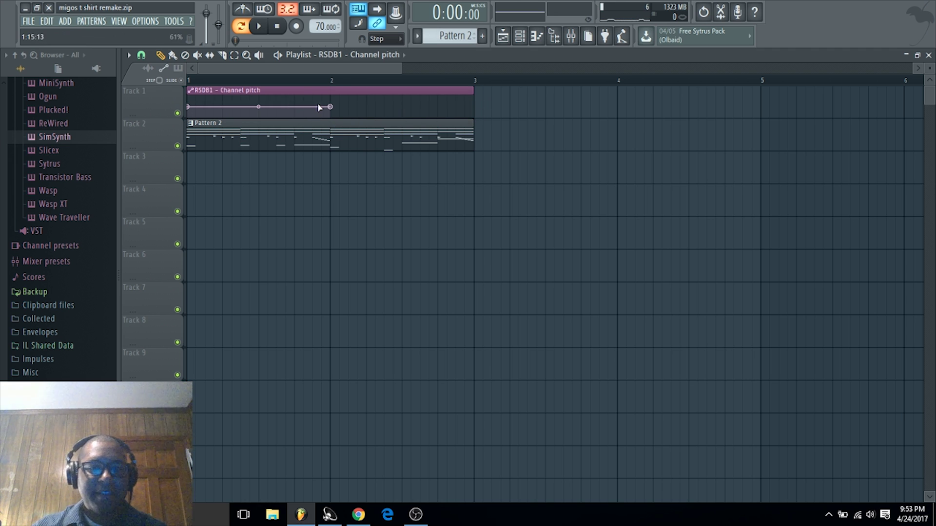
left_click_drag(335, 109, 478, 108)
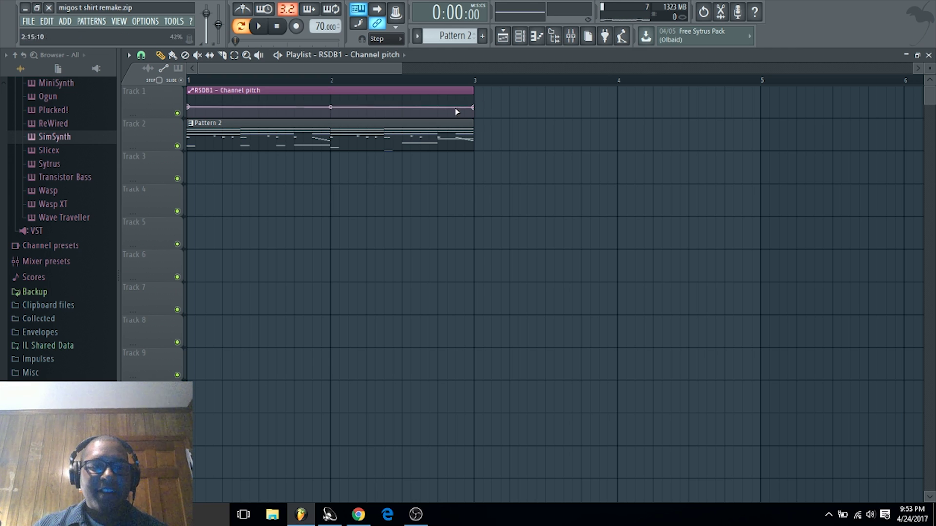
left_click_drag(157, 118, 156, 314)
left_click_drag(400, 67, 310, 67)
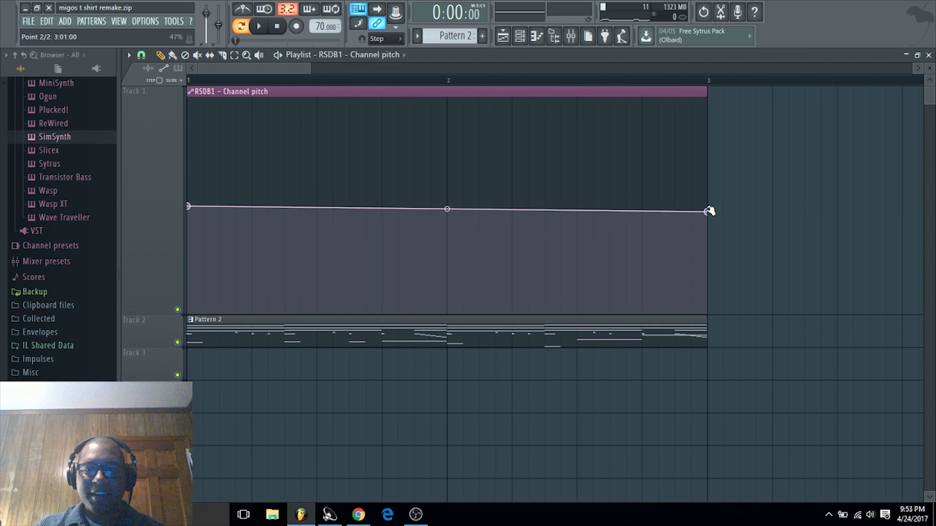
left_click_drag(708, 212, 709, 208)
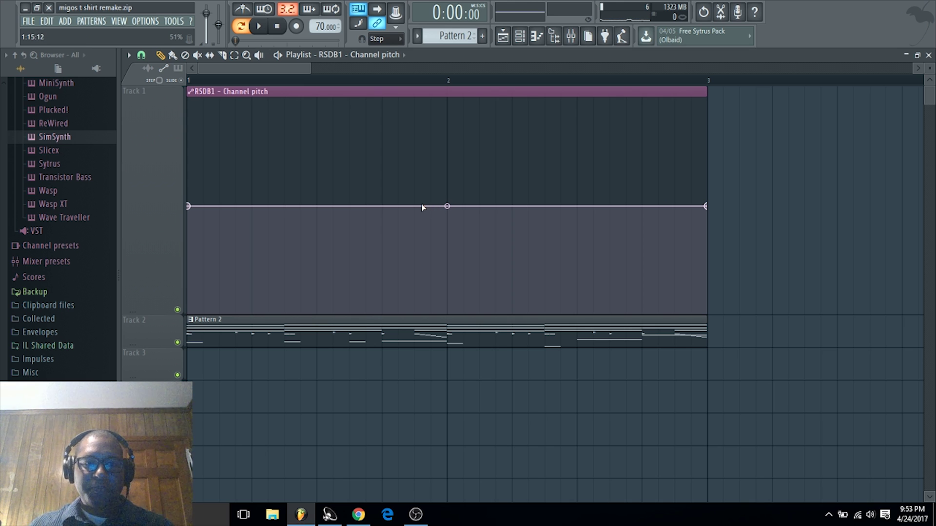
Add pitch automation points at 1:16:00, 2:01:00 and 2:02:00, raise the middle one to 100% and curve the drop after it.
left_click(141, 55)
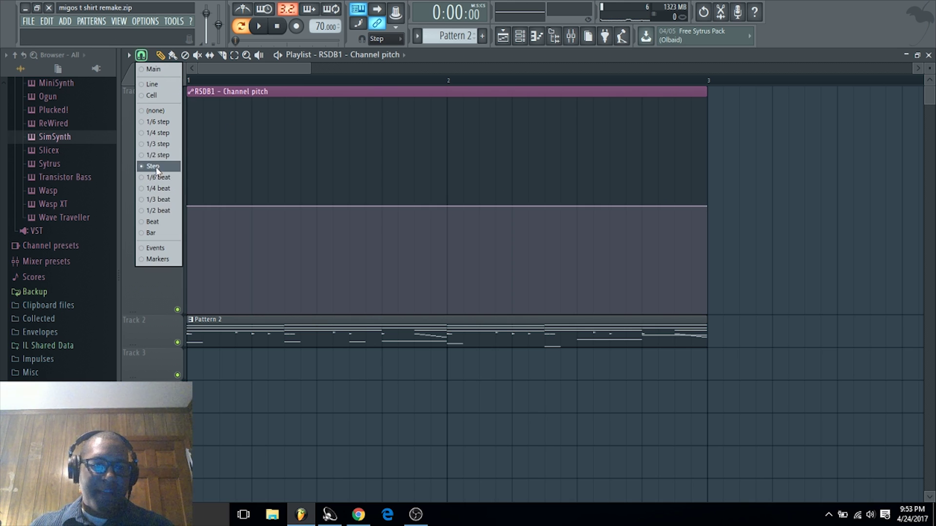
left_click(372, 101)
scroll(375, 68, "down", 1)
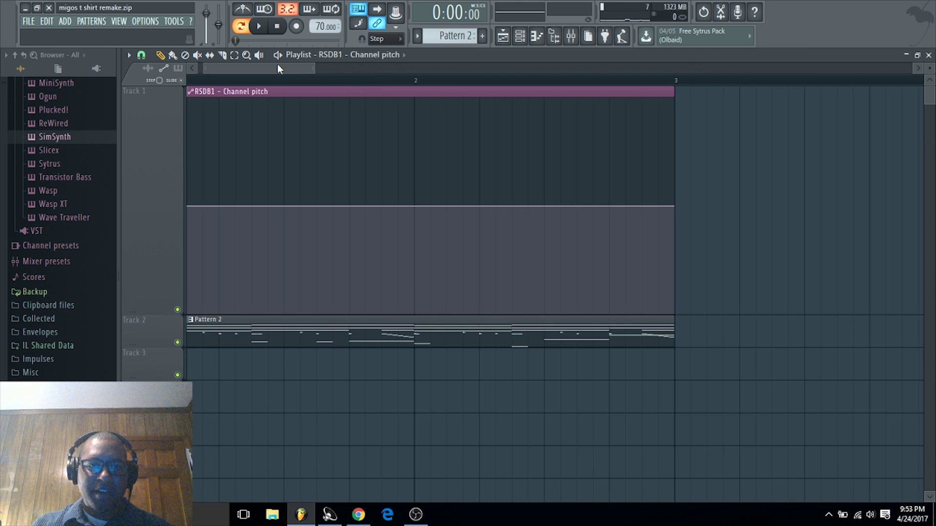
scroll(276, 69, "up", 1)
left_click(430, 206)
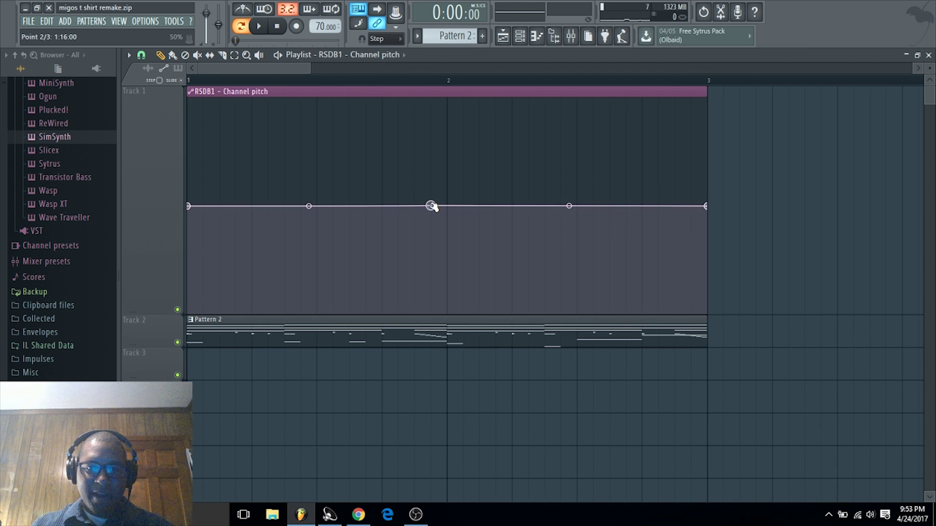
left_click(447, 206)
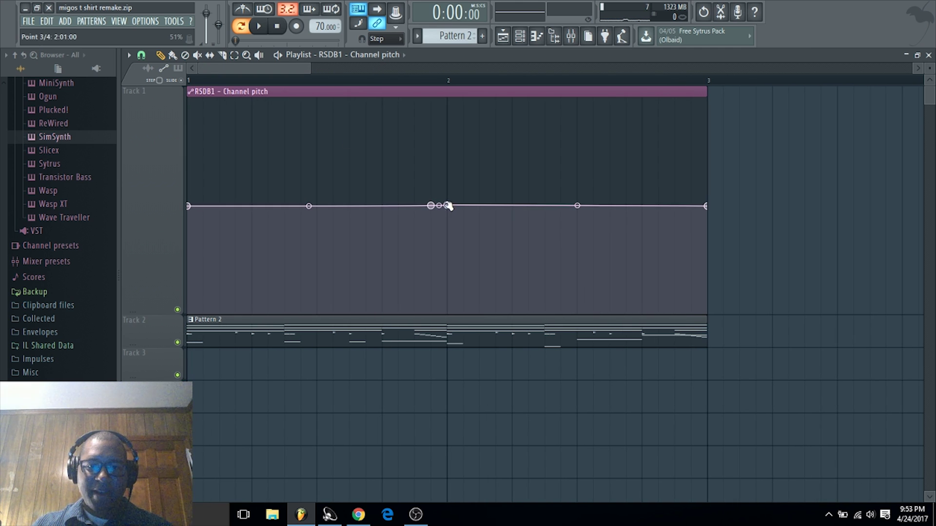
left_click(463, 205)
left_click_drag(454, 208, 453, 94)
left_click_drag(437, 202, 439, 160)
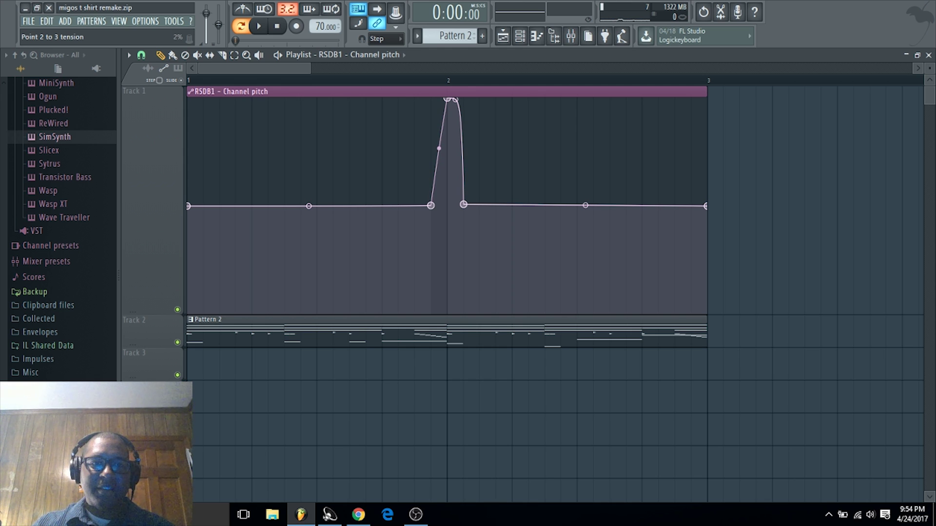
Switch playback from pattern to song mode and audition the pitch automation from bar 1.
key("space")
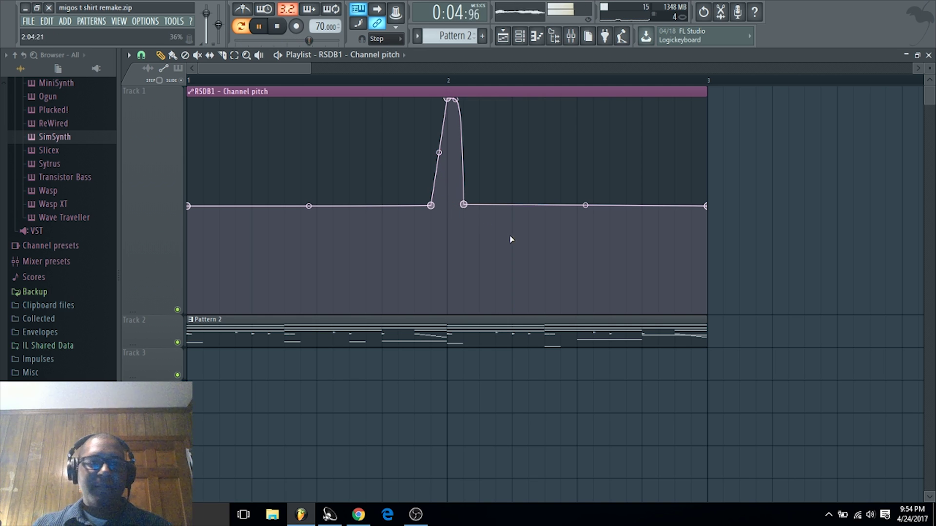
key("space")
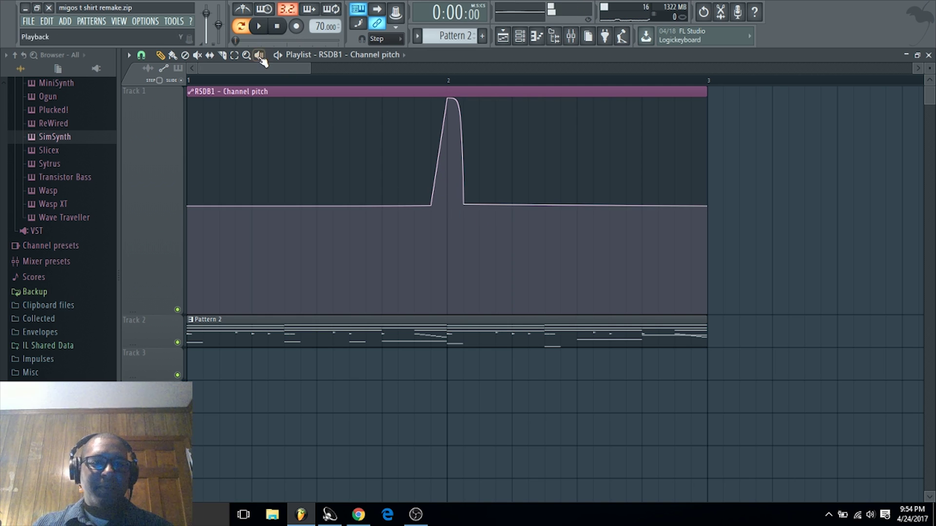
left_click(243, 27)
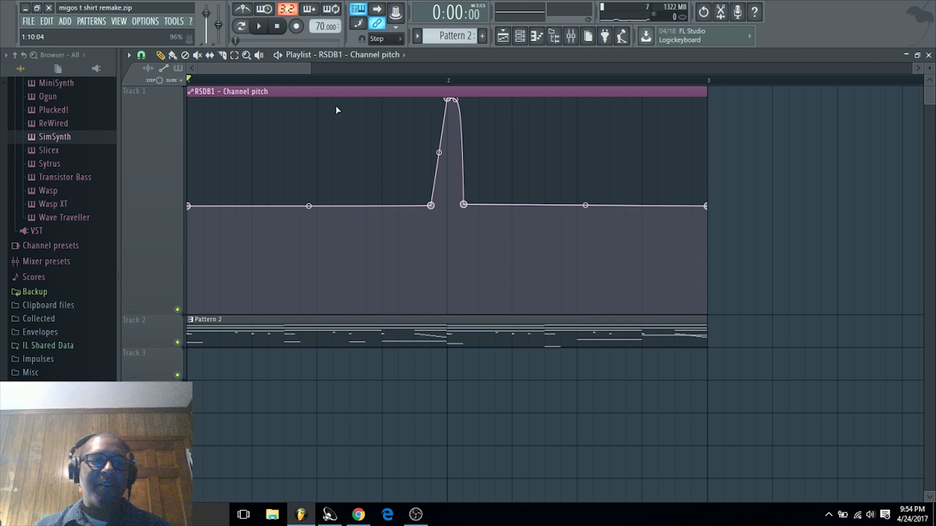
key("space")
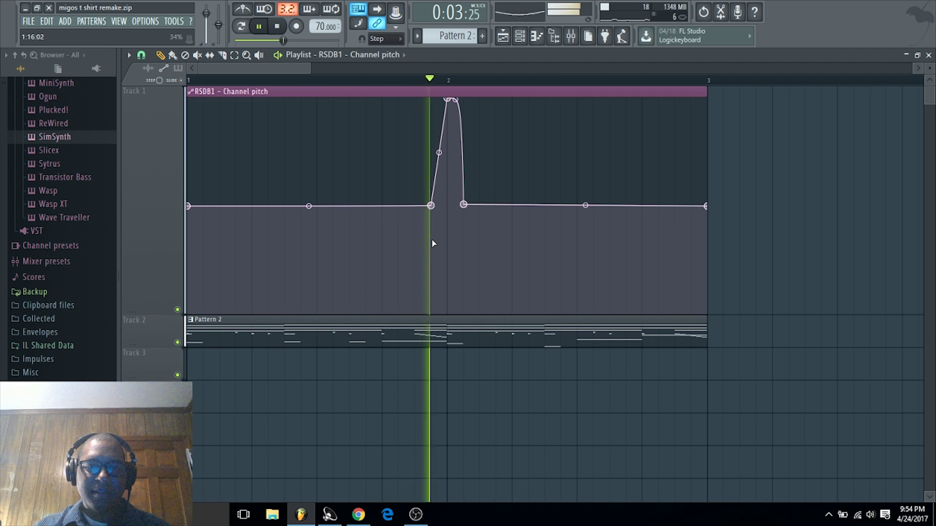
key("space")
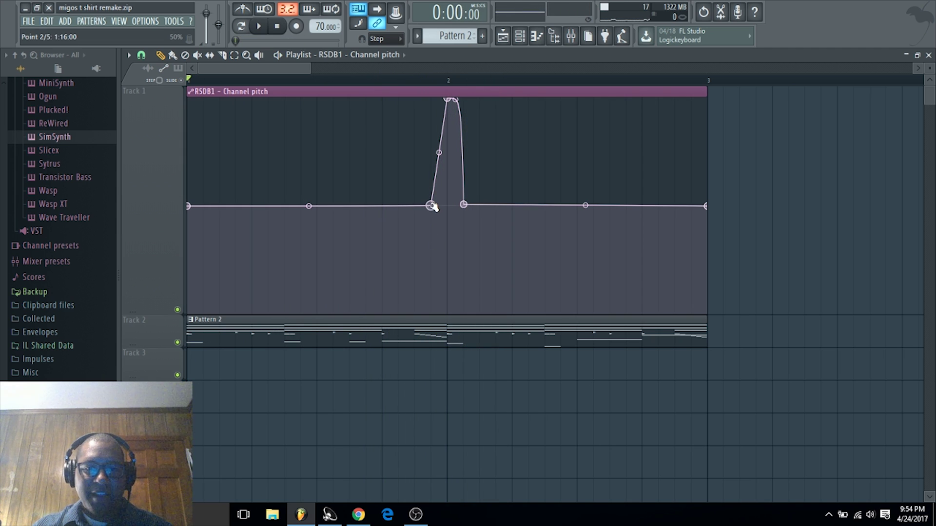
Start the pitch rise at 1:15:00, peak it at 2:01:00 with an instant drop to 50%, restore the end point to 3:01:00 and play it.
left_click_drag(432, 206, 423, 210)
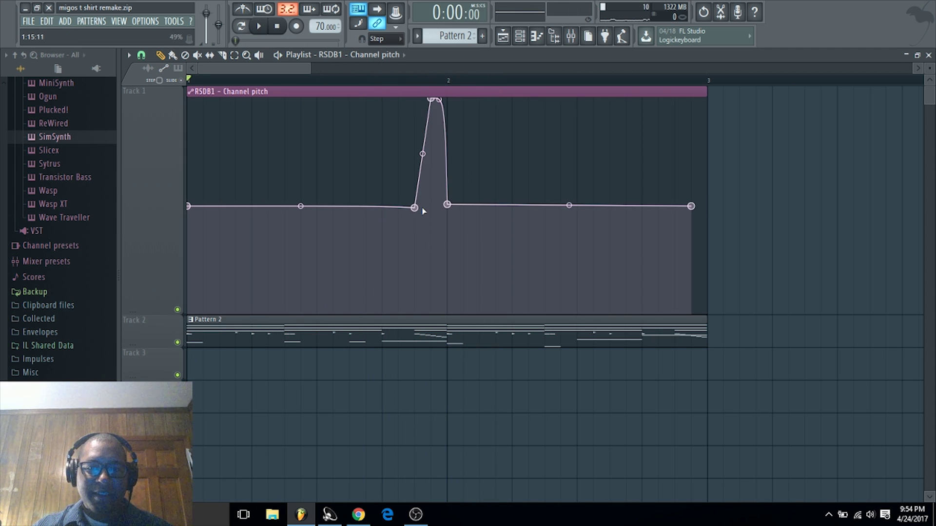
left_click_drag(431, 101, 446, 99)
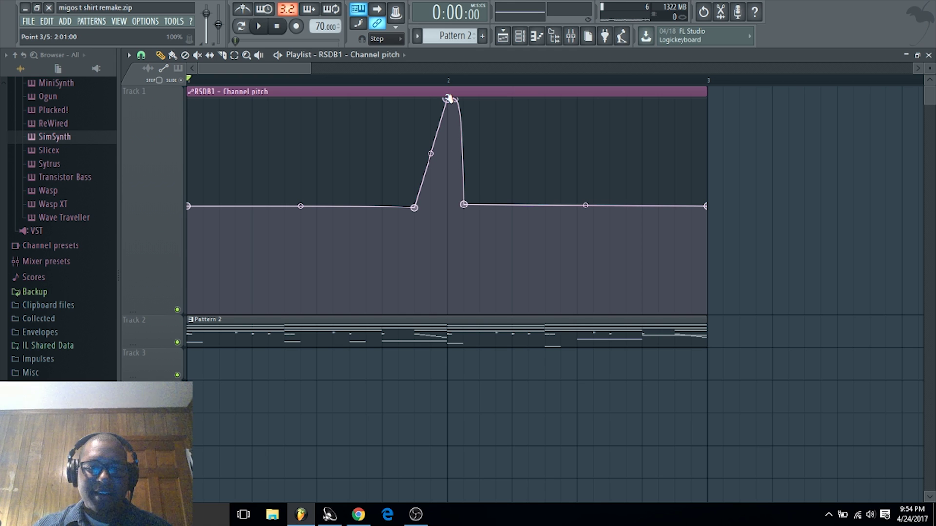
left_click_drag(418, 210, 418, 208)
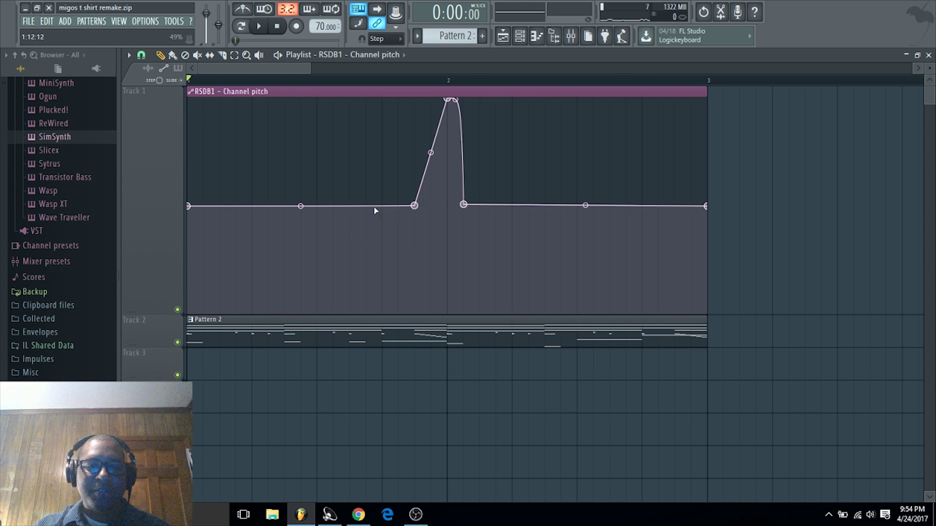
left_click_drag(465, 204, 452, 207)
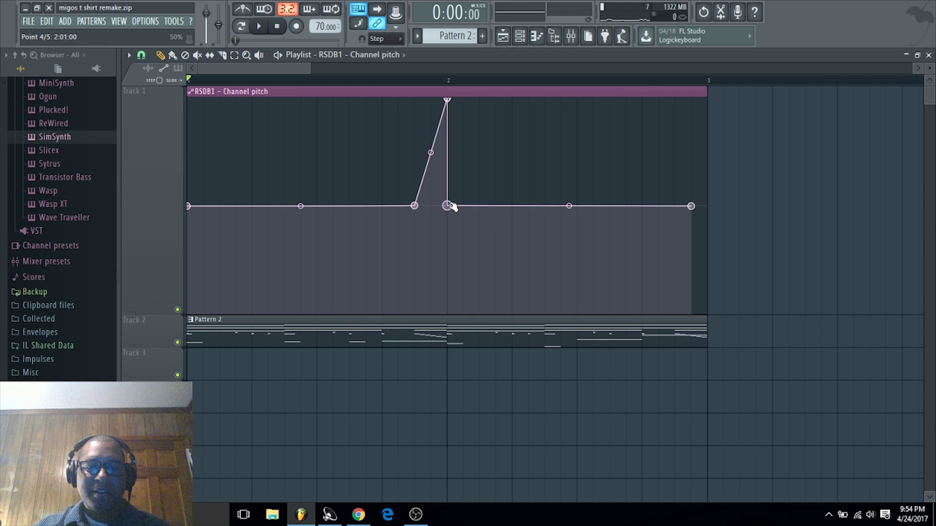
left_click_drag(692, 206, 705, 206)
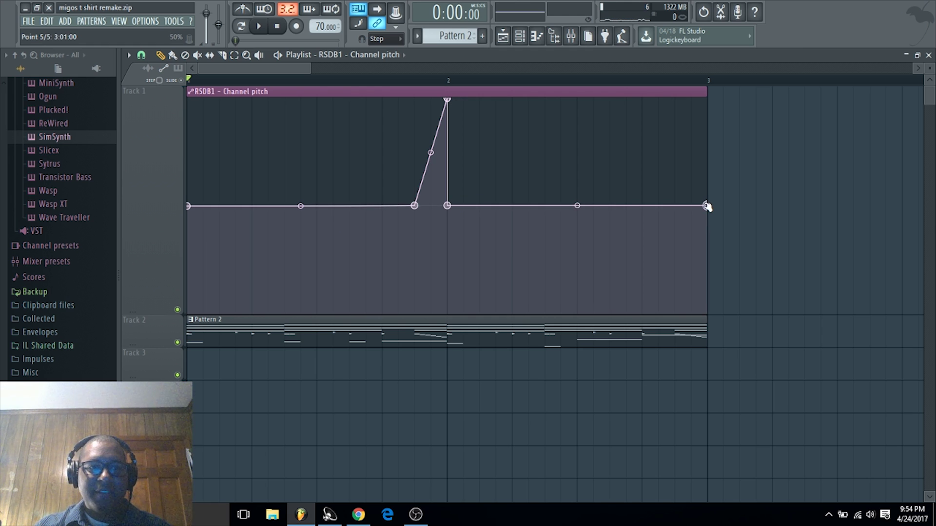
key("space")
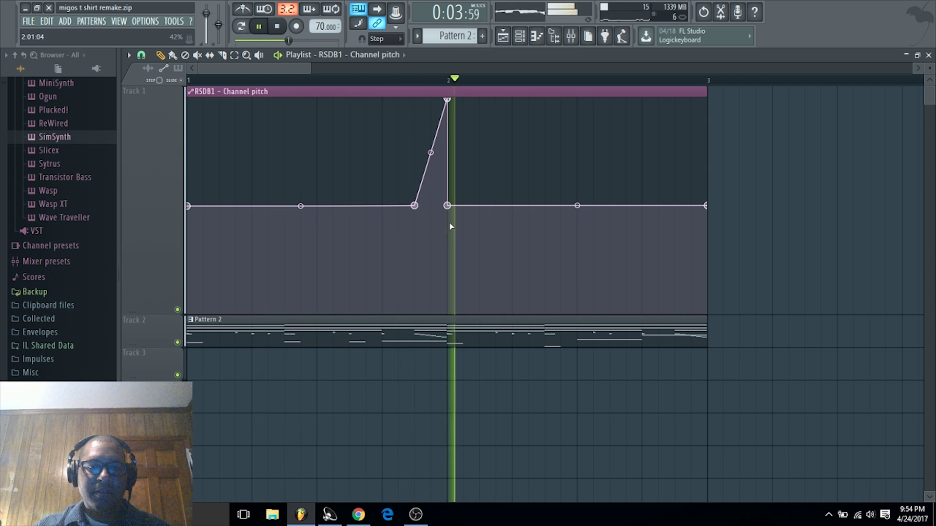
Curve the RSDB1 pitch rise before 2:01:00 so it stays low and climbs steeply at the end, and play the song.
key("space")
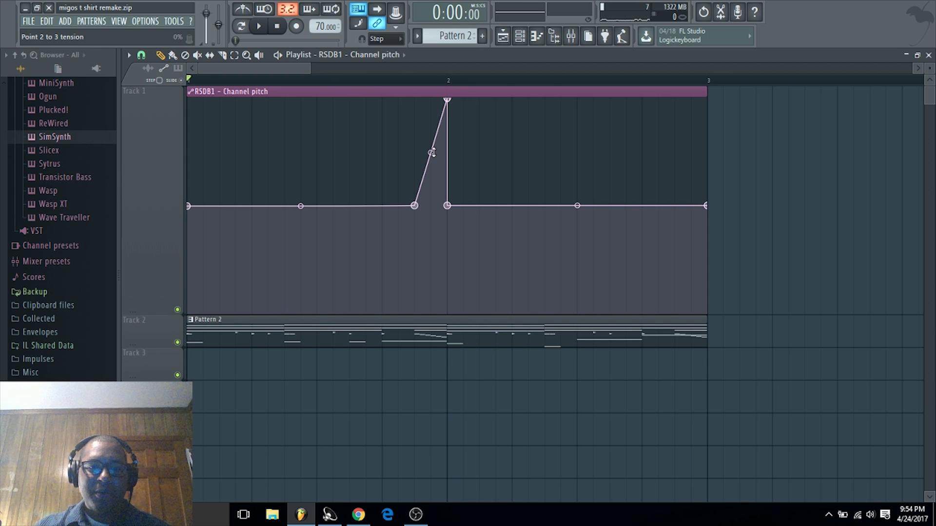
left_click_drag(430, 152, 431, 196)
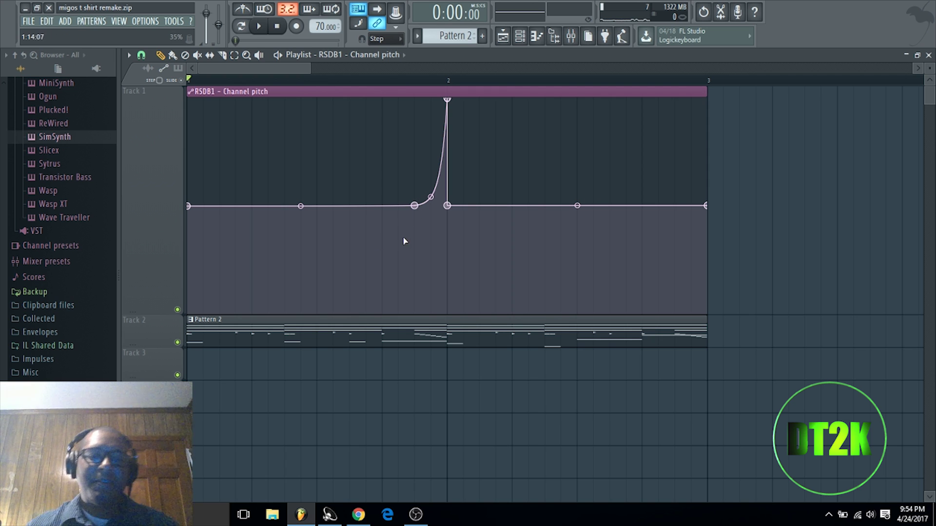
key("space")
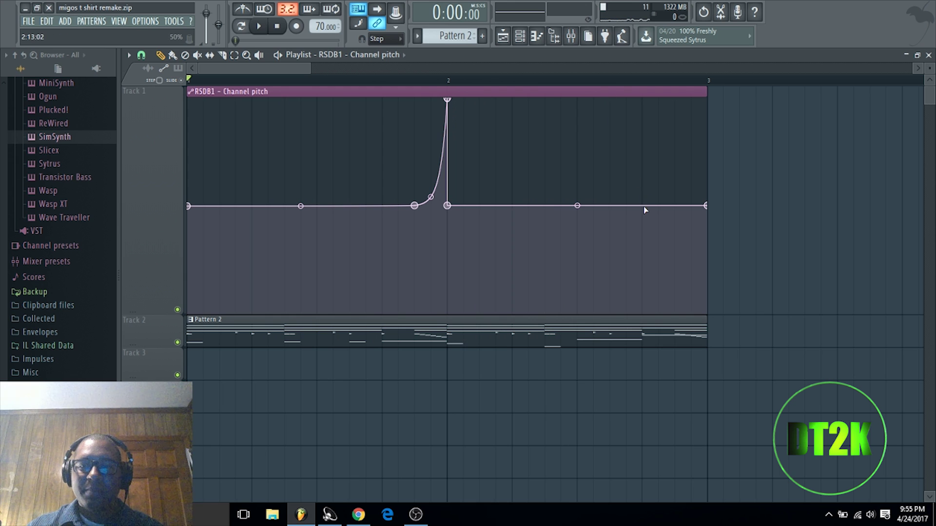
Add pitch automation points at 2:10:00, 2:11:00 and 2:12:00, raise the middle one to 100% and audition the song.
left_click(594, 206)
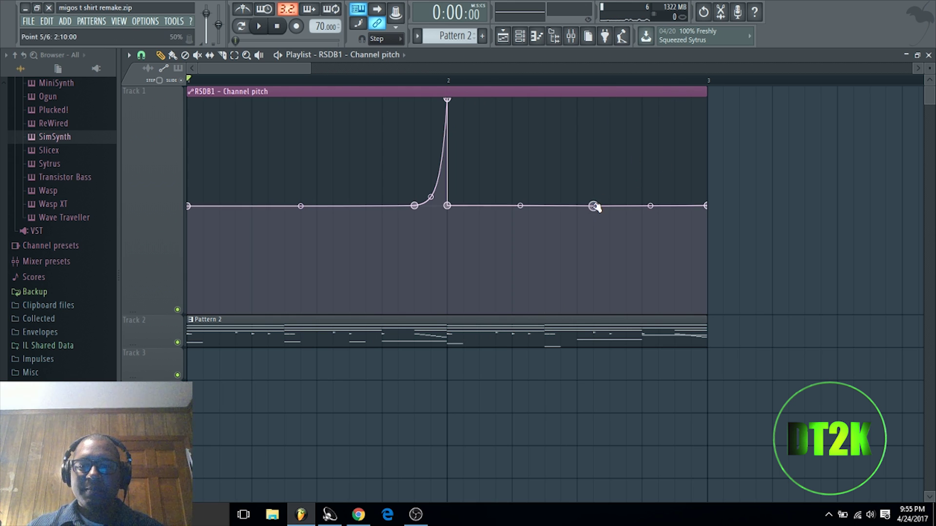
left_click(611, 206)
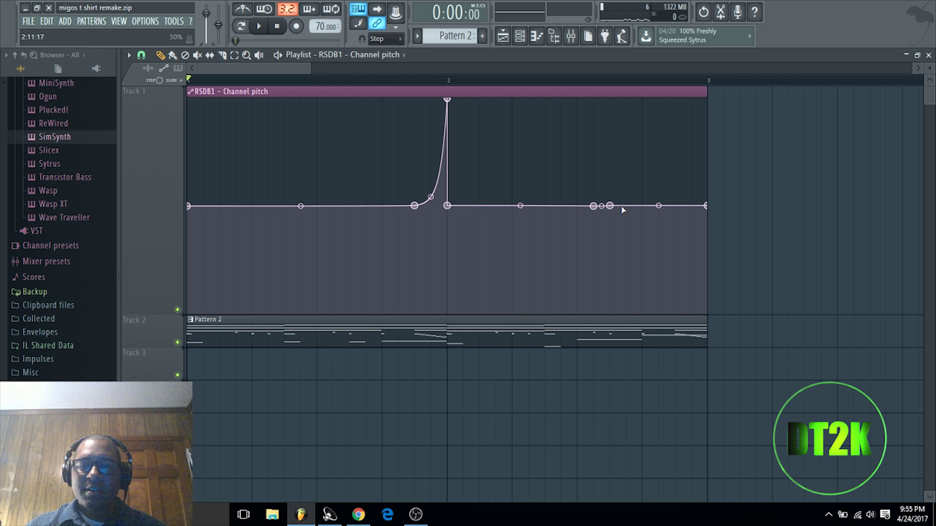
left_click(626, 206)
left_click_drag(615, 206, 621, 84)
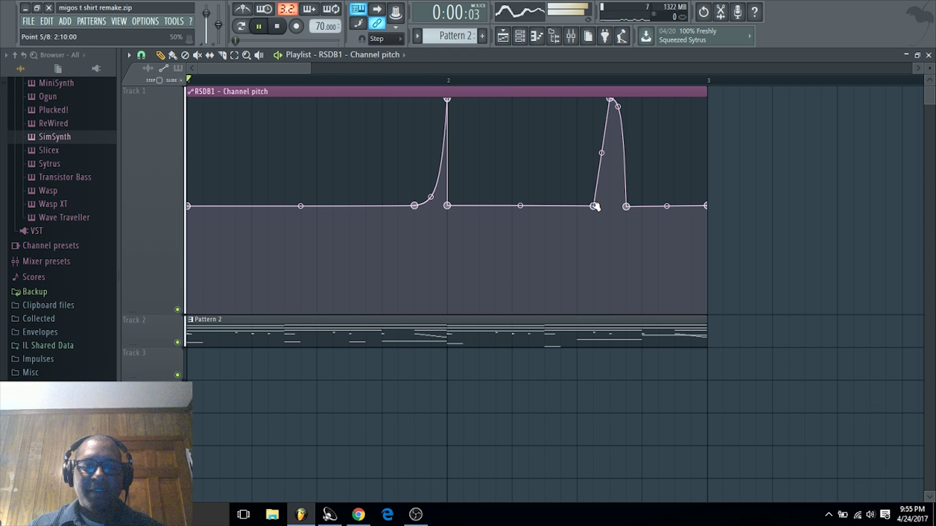
key("space")
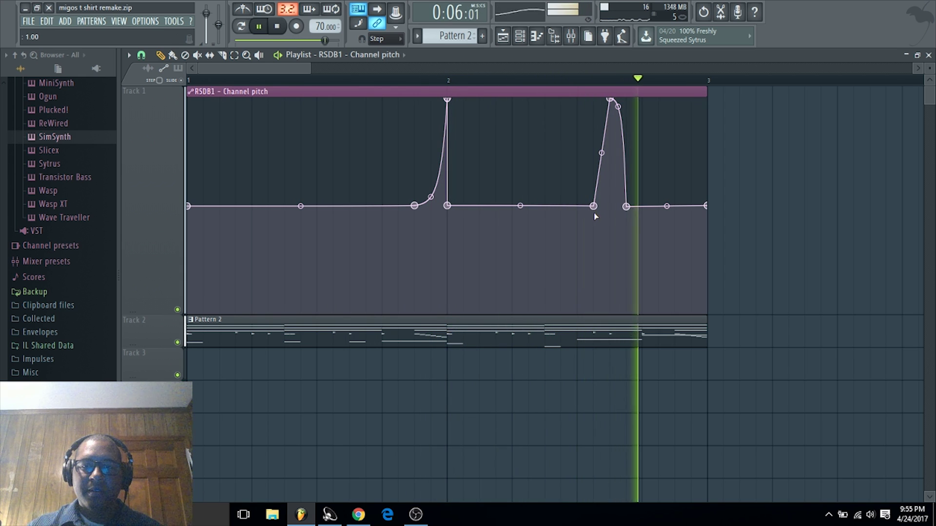
key("space")
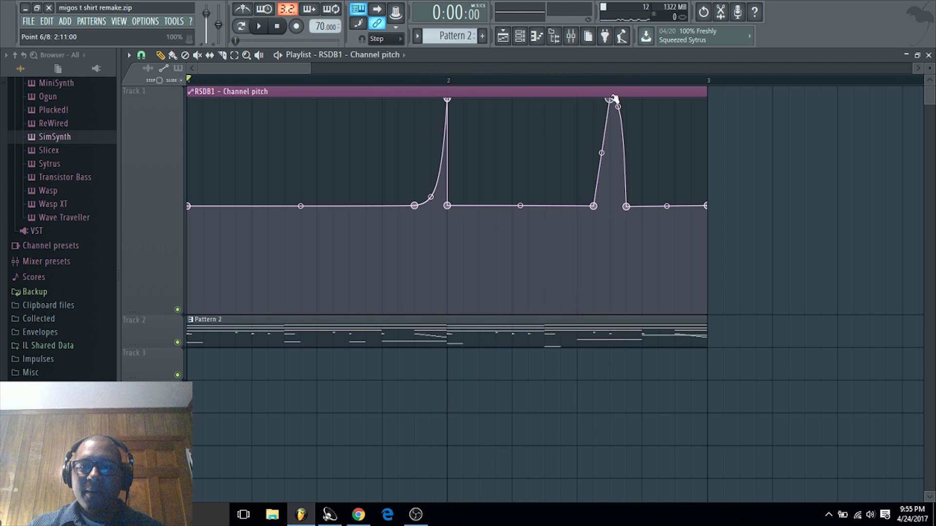
Move the second pitch peak to 2:12:00, hold 100% until 2:13:00 with an instant drop to 50% there, and play it.
left_click_drag(613, 99, 627, 99)
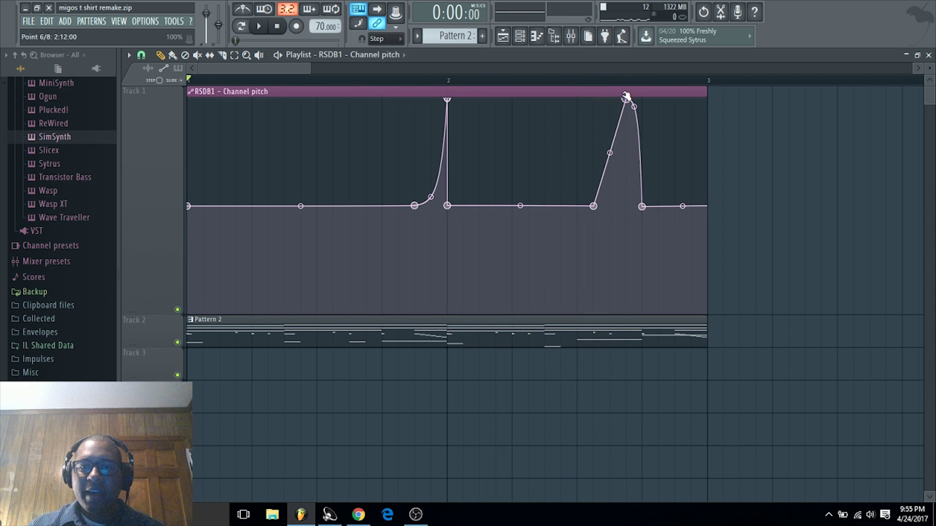
left_click(659, 208)
left_click_drag(641, 209, 645, 95)
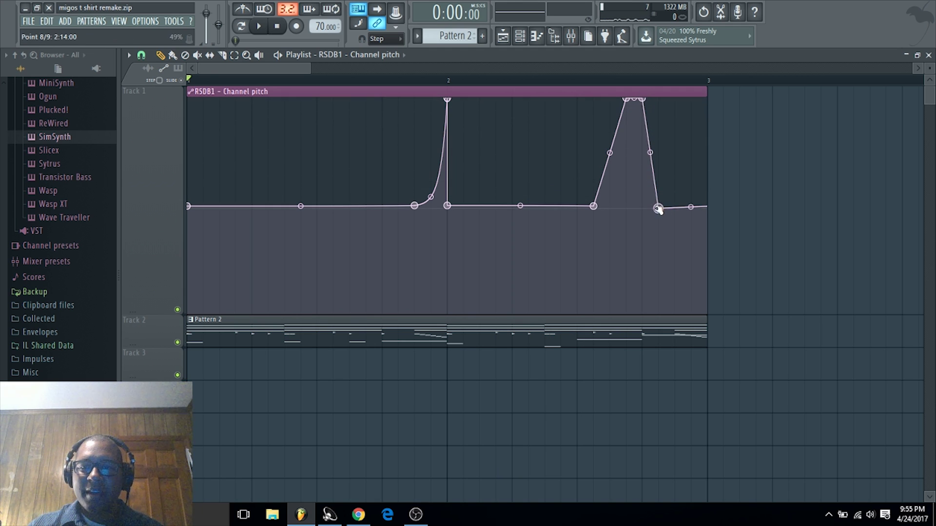
left_click_drag(658, 209, 650, 210)
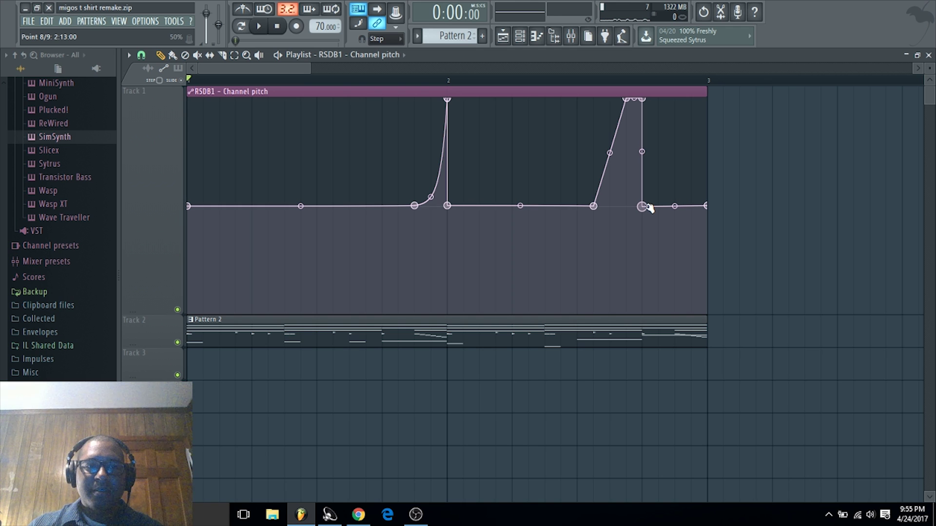
key("space")
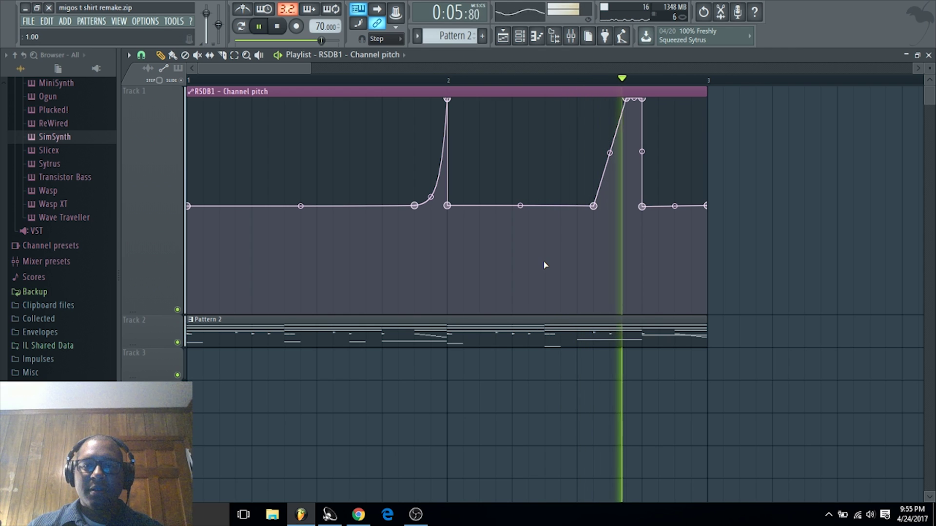
key("space")
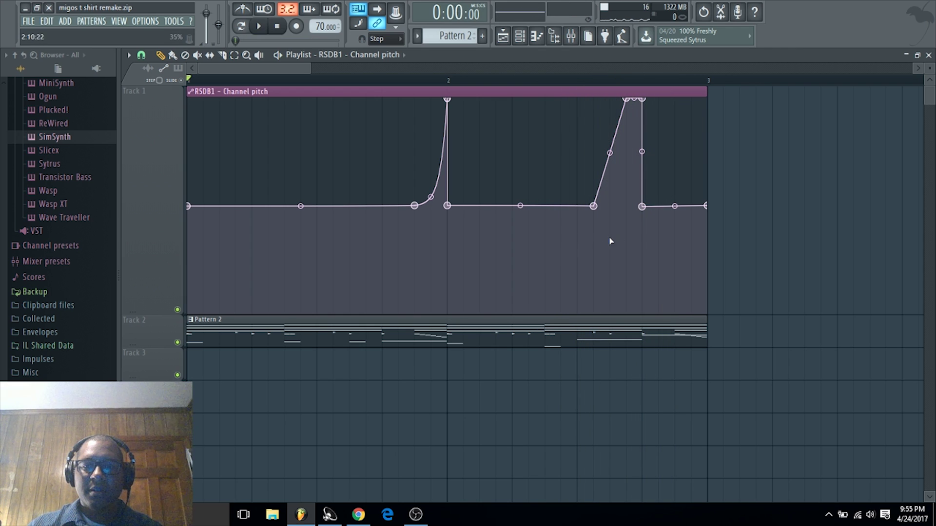
Add pitch points at 2:14:00 at 50% and 2:15:00 at 100%, raise the clip's end point to 100% and play it.
left_click(658, 206)
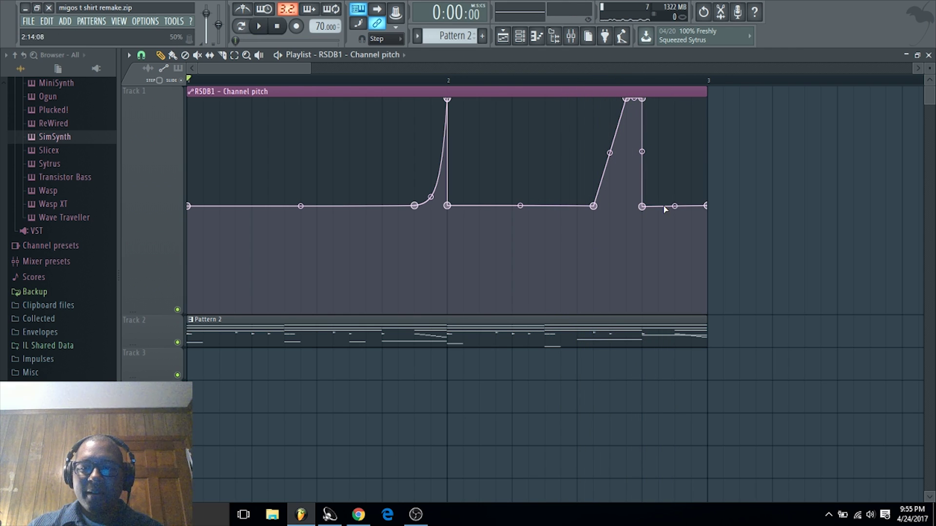
left_click_drag(677, 209, 680, 96)
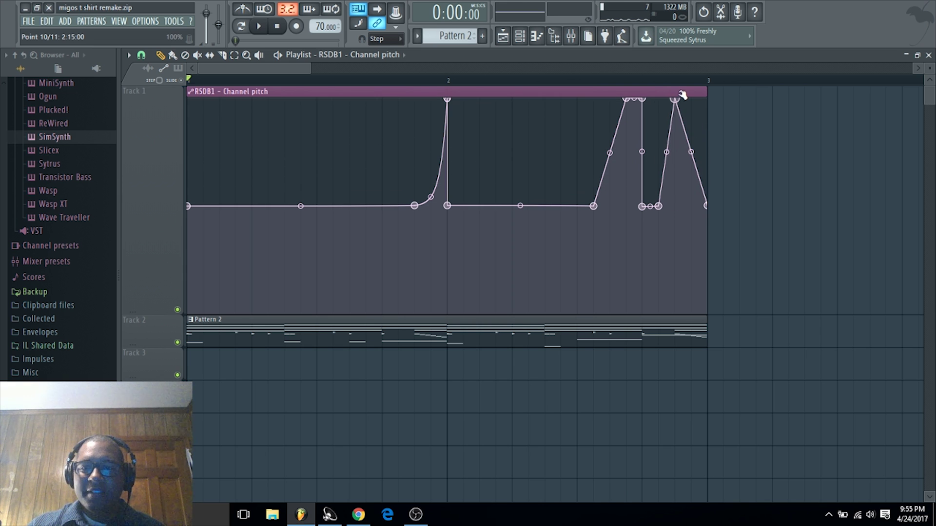
left_click_drag(705, 205, 707, 98)
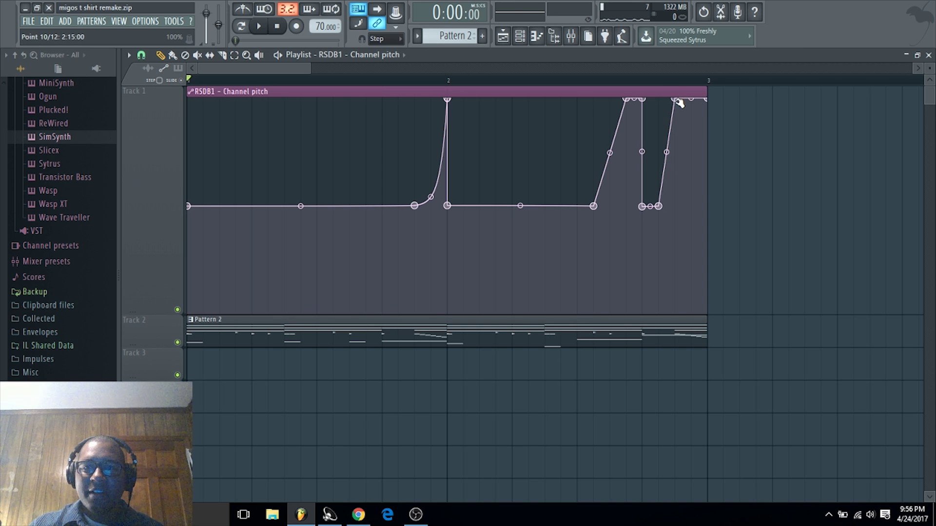
key("space")
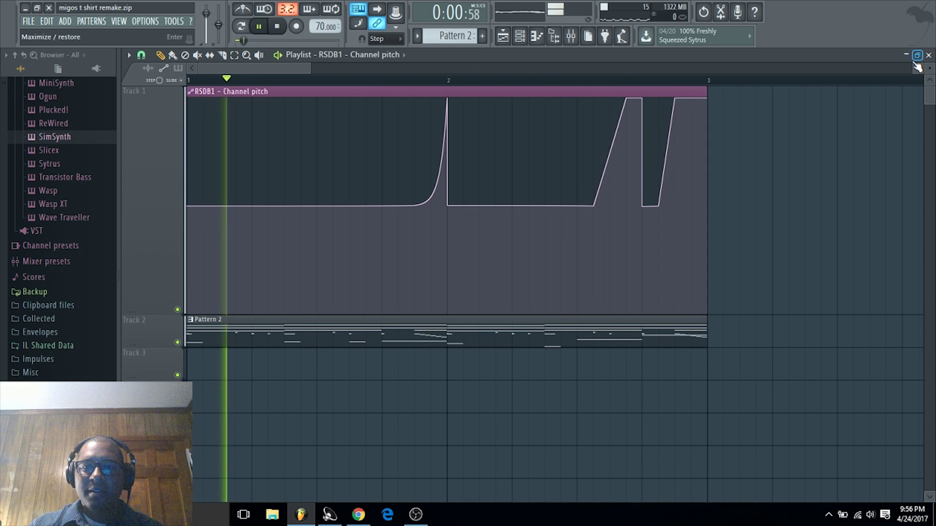
key("space")
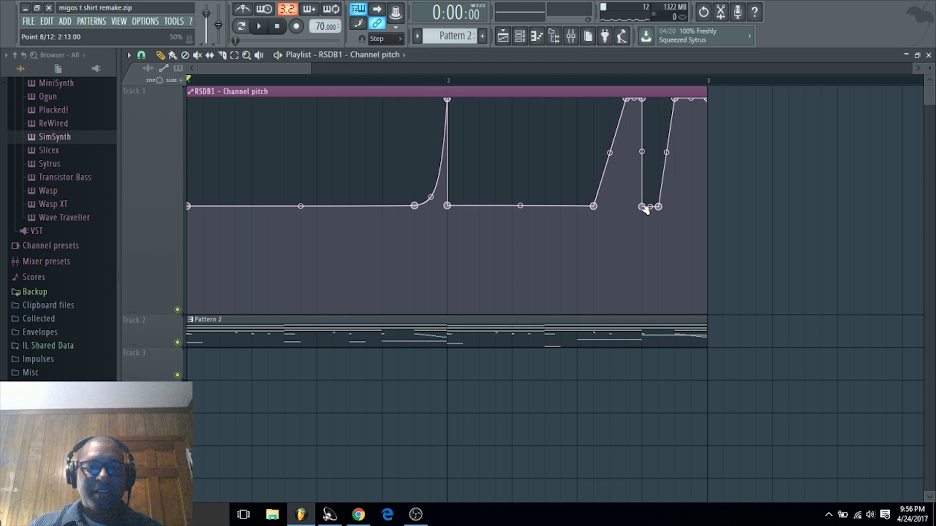
key("space")
key("space")
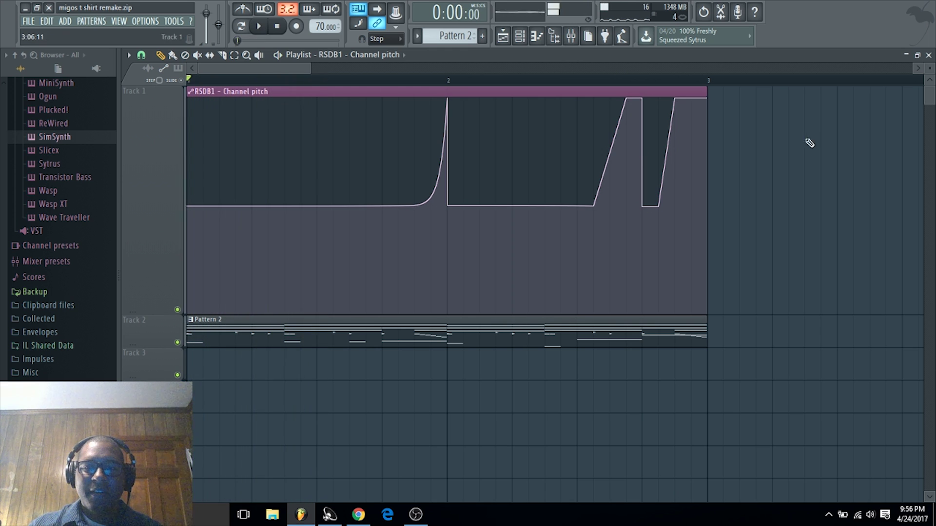
Try shortening the D#4 and A#4 notes in the RSDB1 piano roll to three steps each and play the song.
left_click(929, 55)
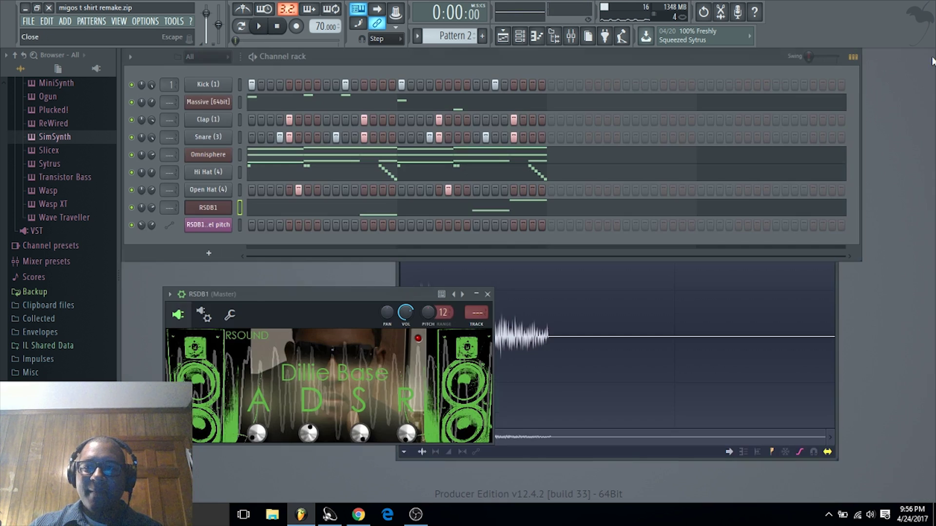
right_click(217, 212)
left_click(257, 207)
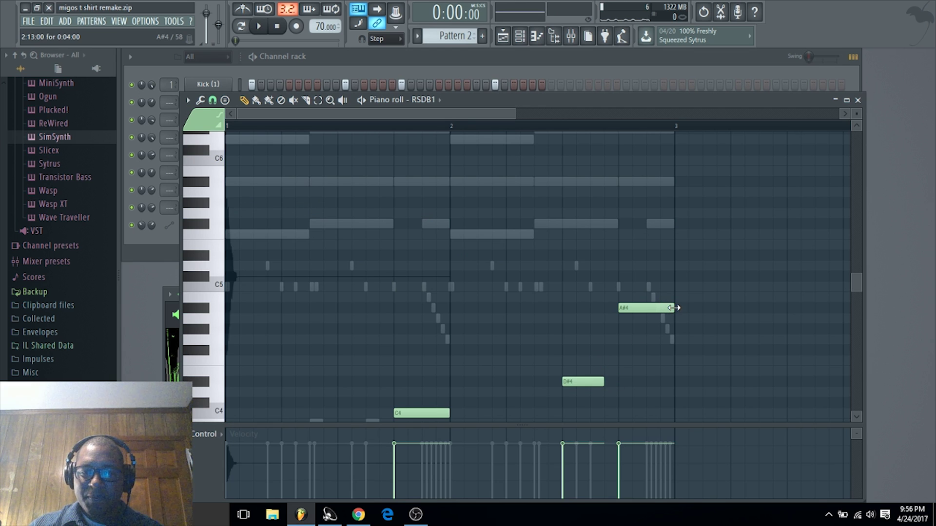
key("space")
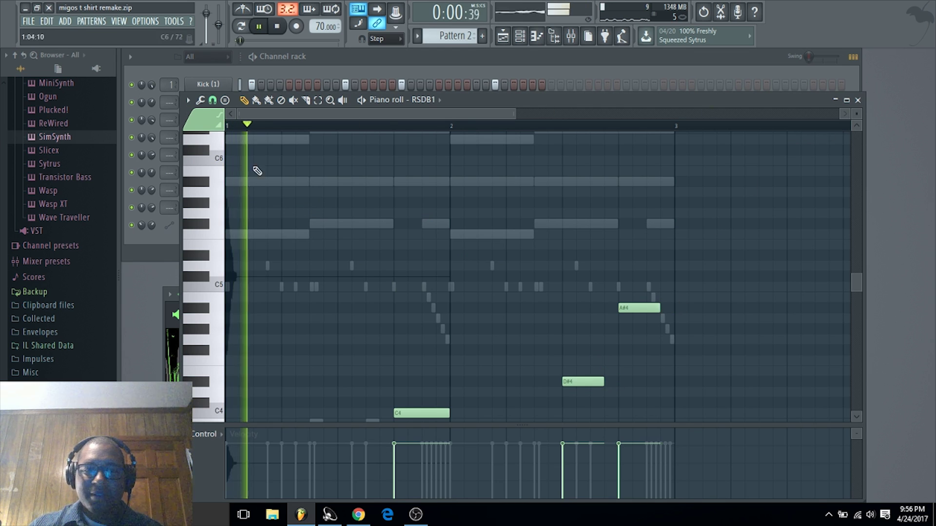
Shift the last pitch rise in the playlist to start at 2:15:00 and peak at 2:16:00 while listening to the song.
left_click(503, 38)
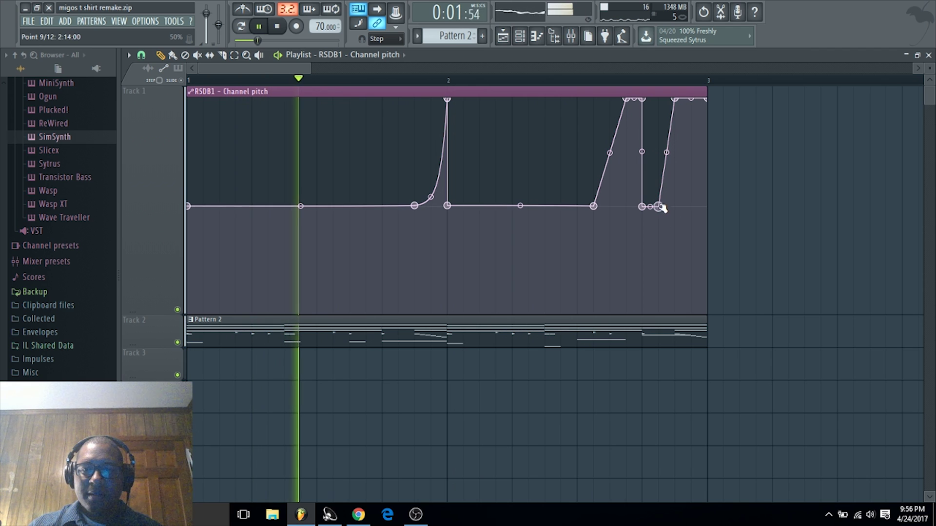
left_click_drag(665, 210, 678, 210)
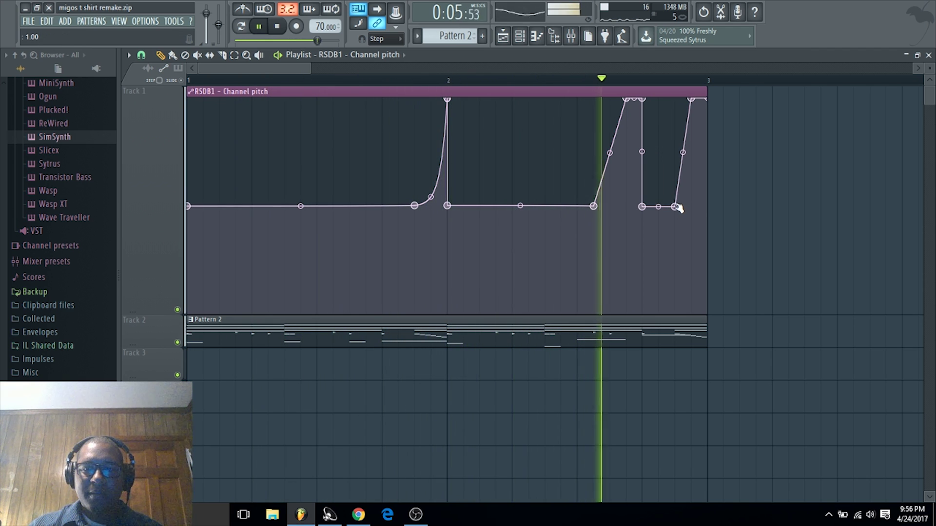
key("space")
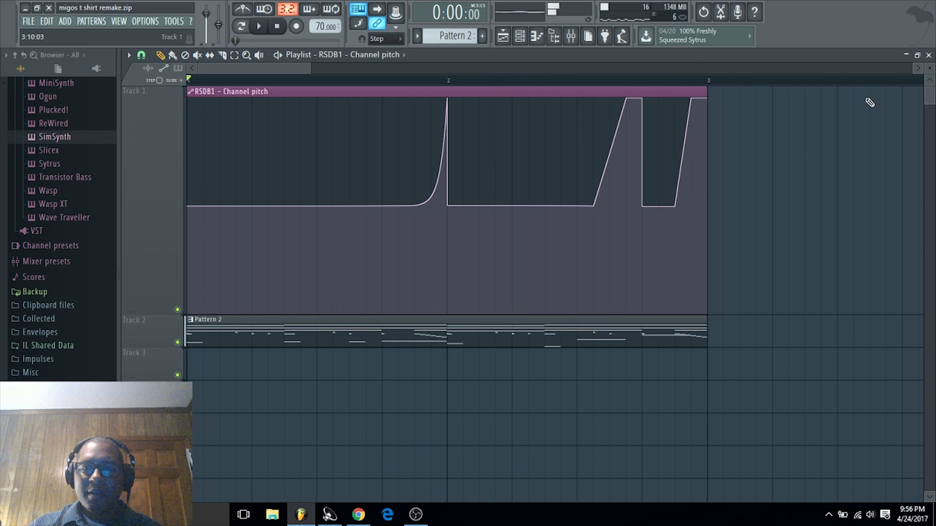
Lengthen the D#4 and A#4 notes of RSDB1 to four steps each and play the song while watching the pitch automation.
left_click(928, 55)
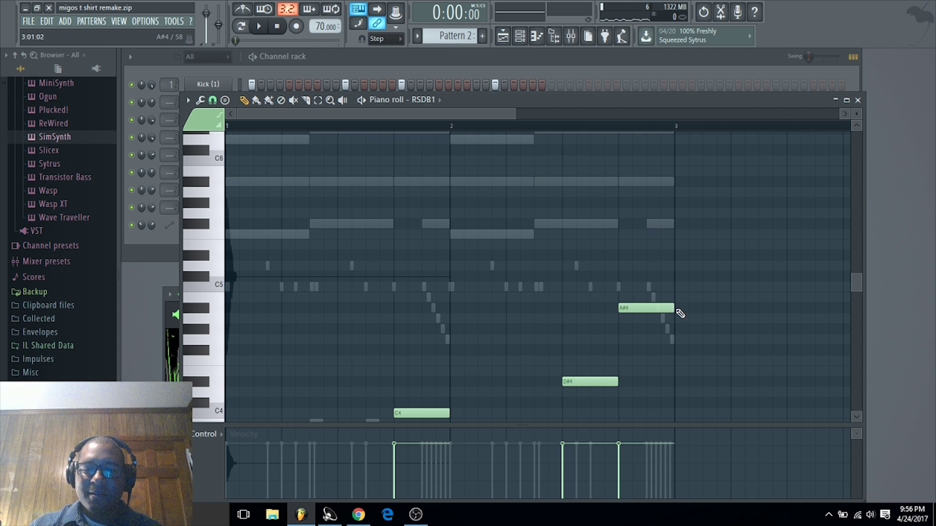
key("space")
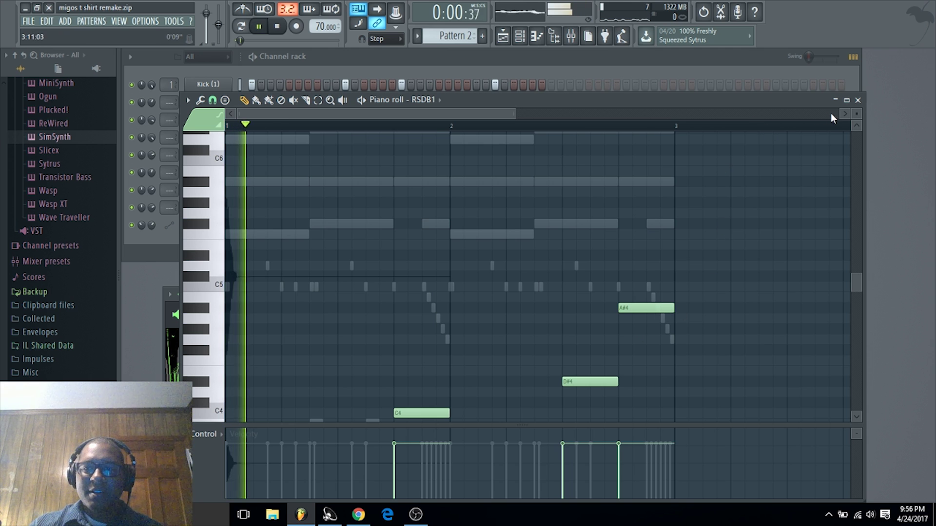
left_click(503, 38)
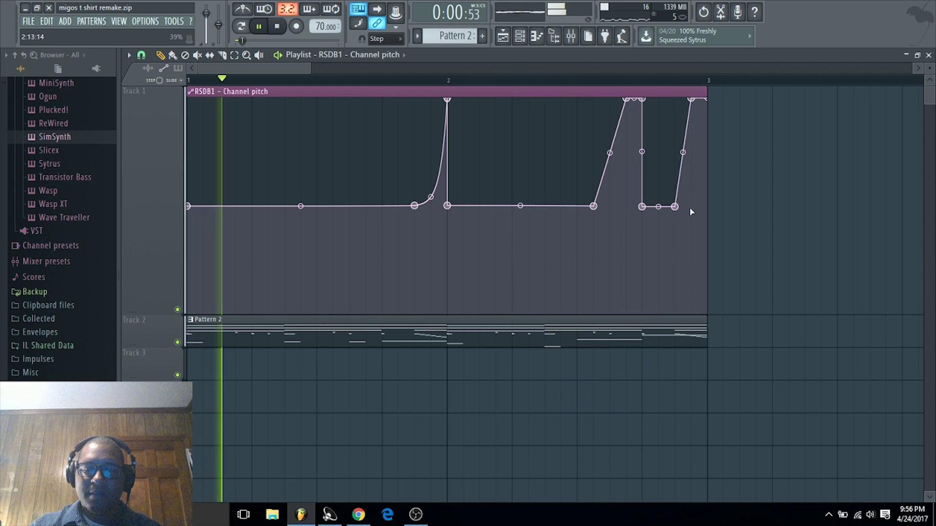
left_click(929, 54)
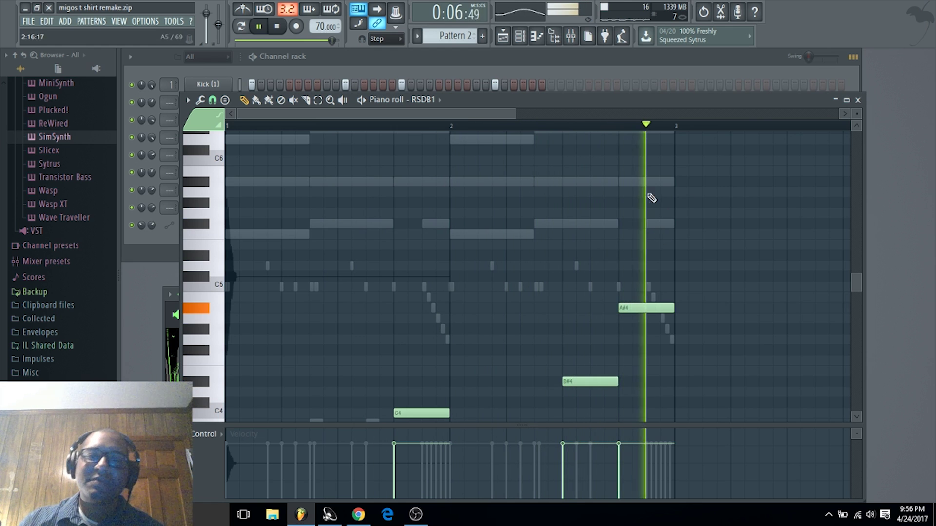
Raise the last RSDB1 note from A#4 to D#5, audition it and close the piano roll.
key("space")
left_click_drag(625, 308, 628, 251)
key("space")
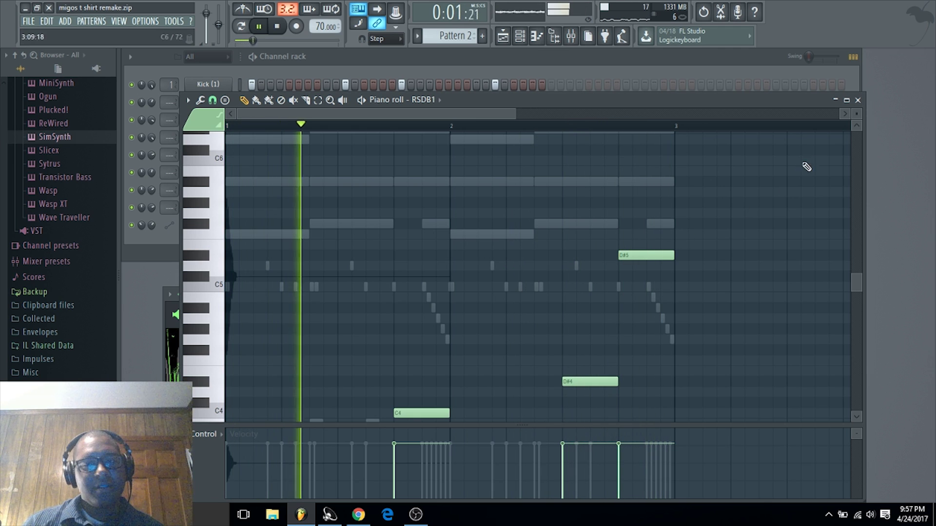
key("space")
left_click(857, 100)
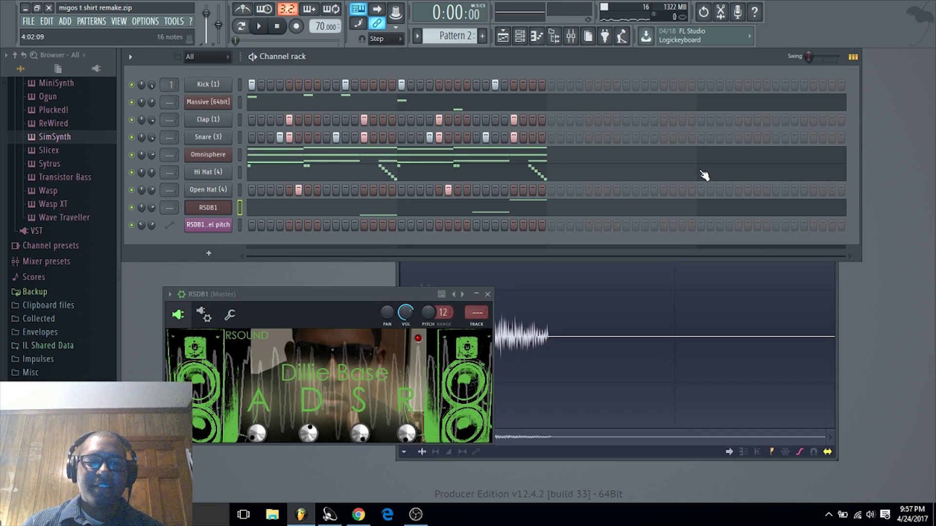
Reposition the RSDB1 plugin window, switch to Chrome and view the Dillie Base VST page and the Dilliot2k.com home page's products.
left_click_drag(334, 291, 468, 268)
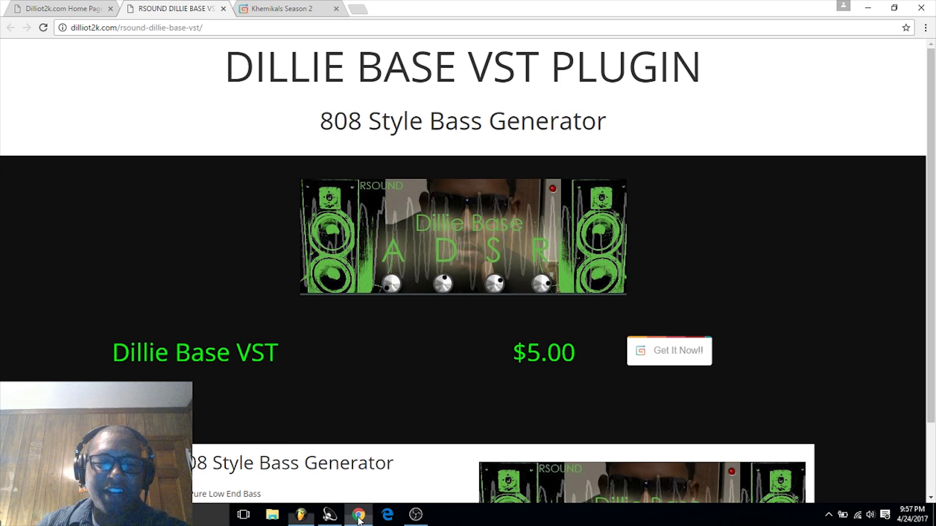
left_click(359, 514)
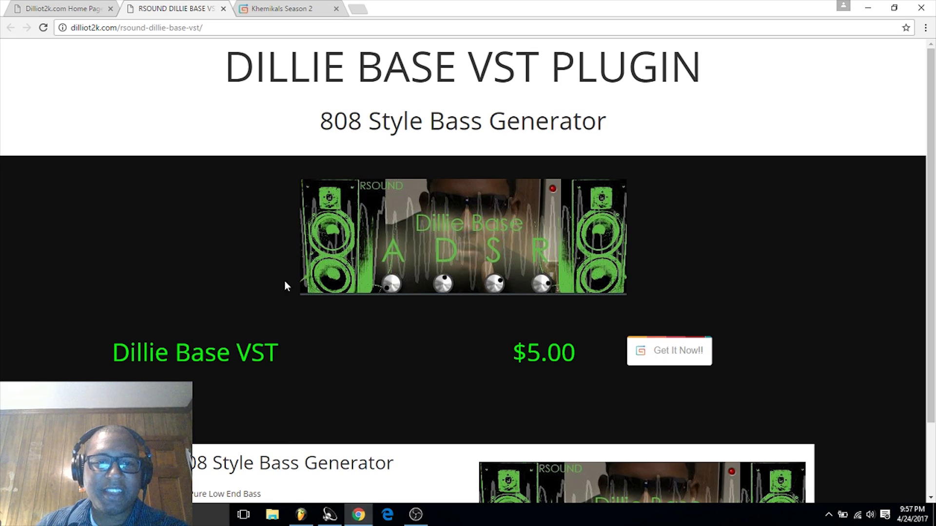
left_click(88, 15)
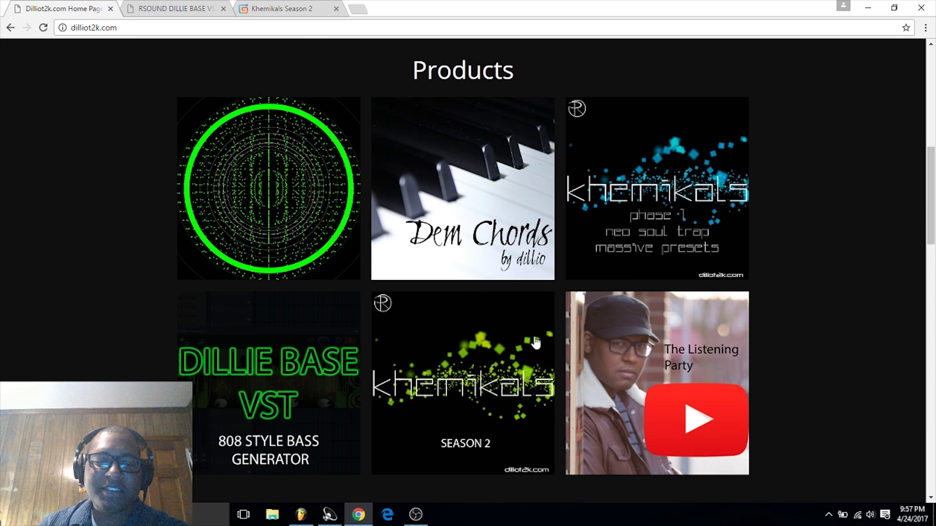
scroll(551, 376, "down", 1)
scroll(585, 292, "up", 1)
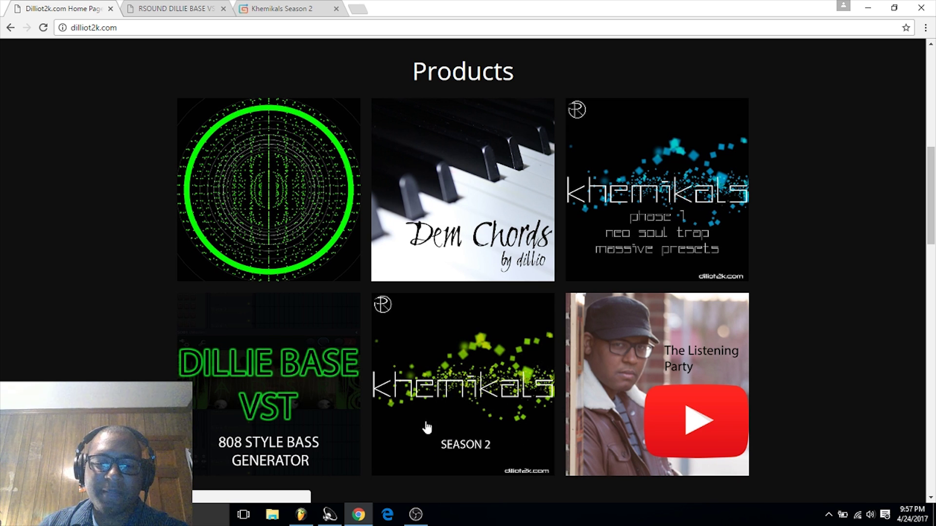
Switch to FL Studio, open the Massive channel's plugin to view its preset, and revisit the products page in Chrome.
left_click(301, 514)
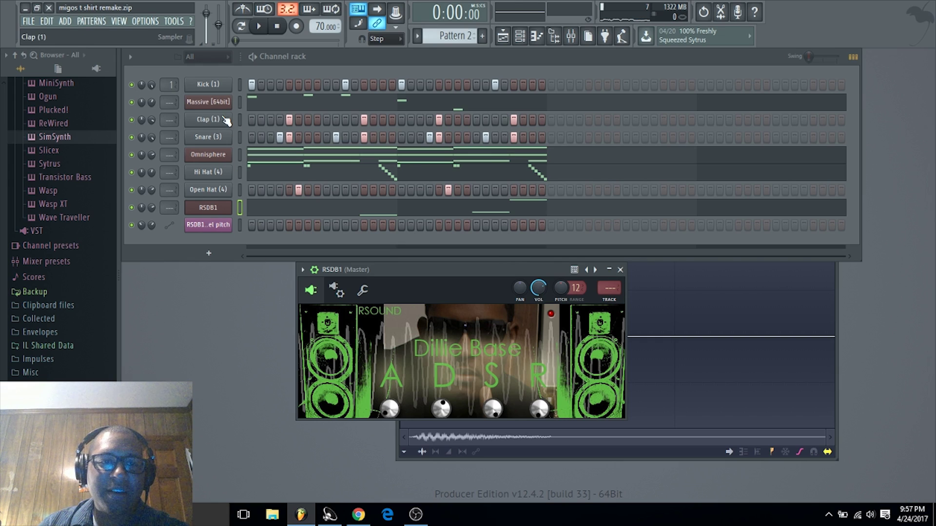
left_click(214, 103)
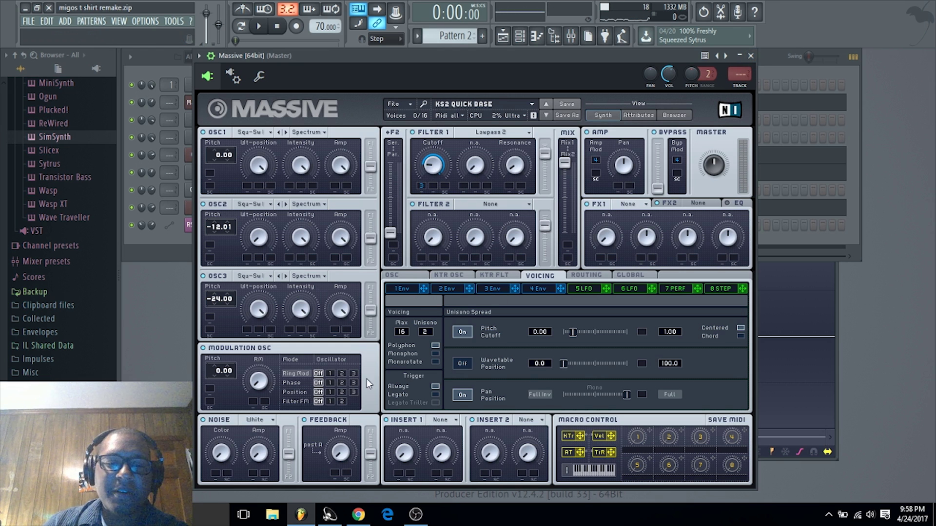
left_click(358, 514)
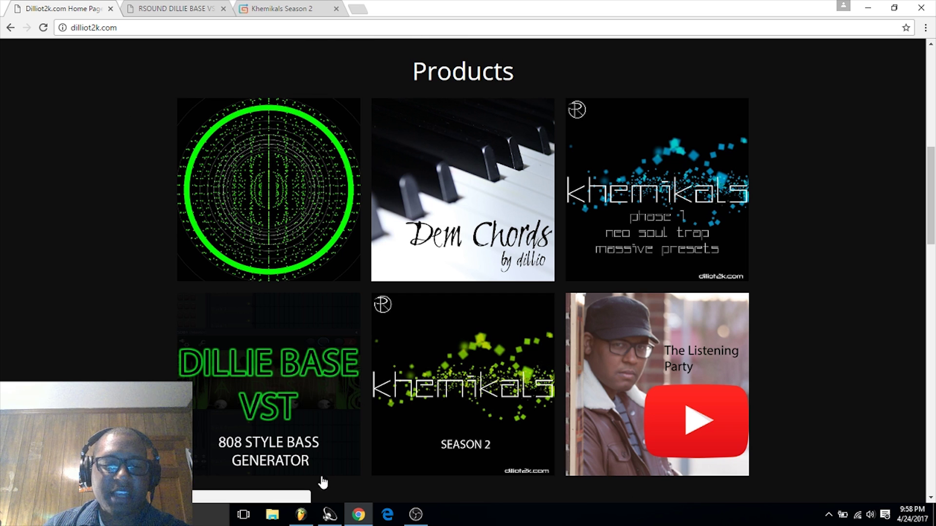
left_click(301, 514)
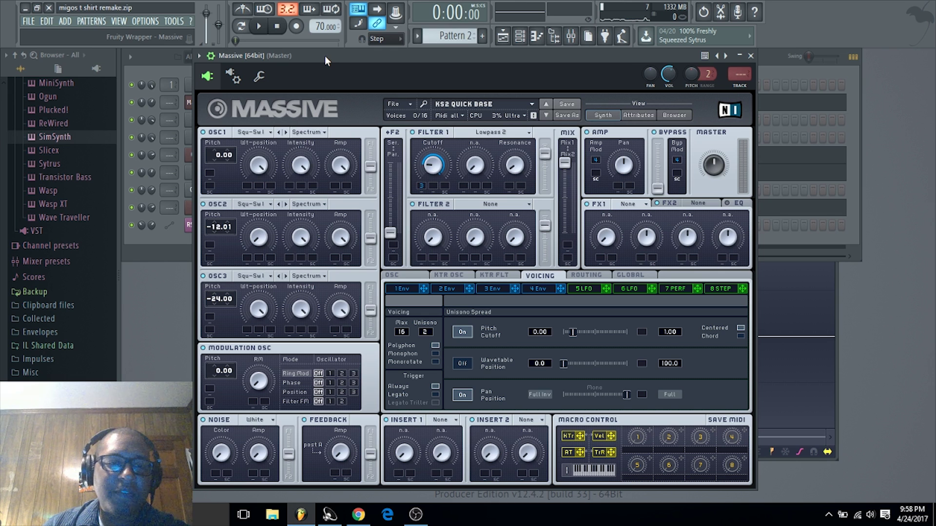
left_click_drag(320, 56, 314, 60)
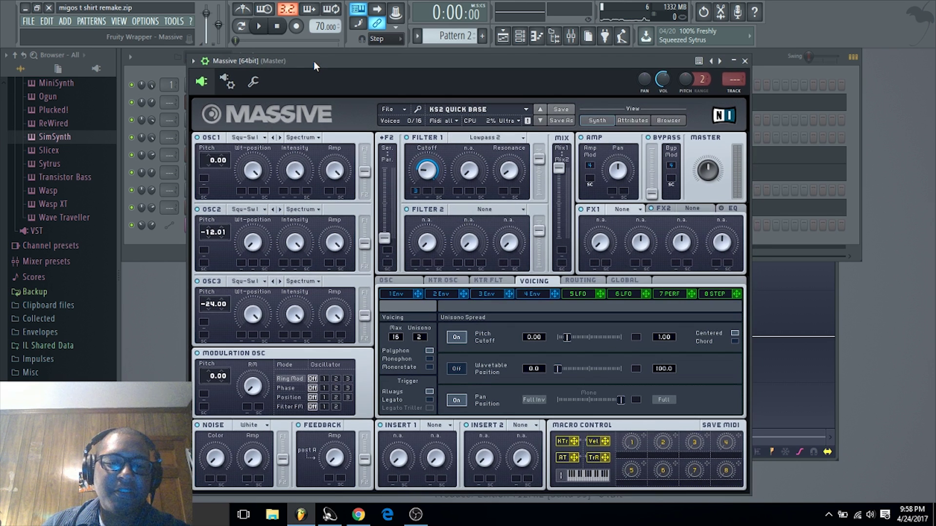